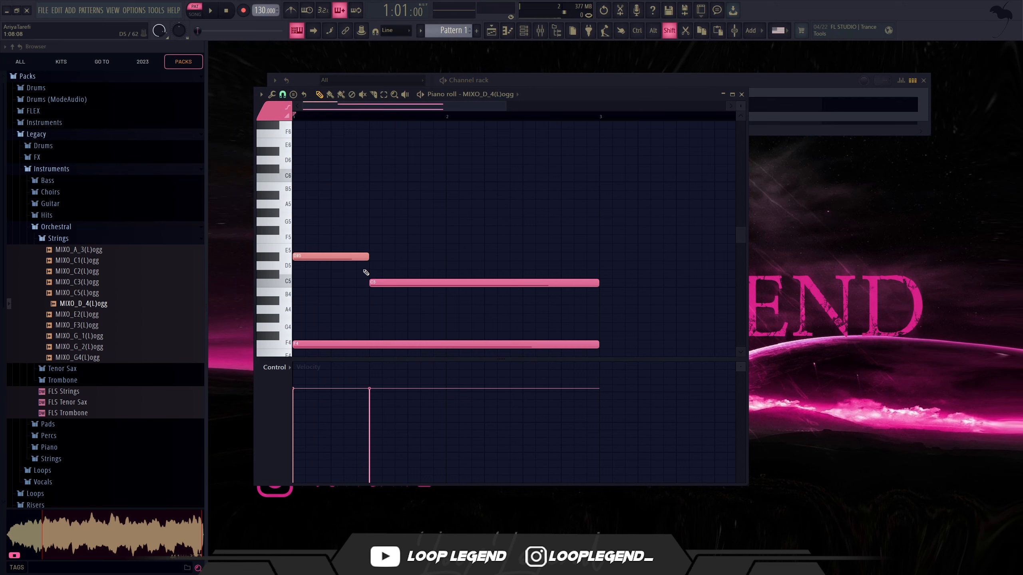
Step: Move the short upper note at the start of bar 1 down to G4 and play the pattern
{"action": "left_click", "coordinate": [451, 309]}
{"action": "right_click", "coordinate": [451, 309]}
{"action": "key", "text": "space"}
{"action": "left_click_drag", "start_coordinate": [332, 277], "coordinate": [324, 290]}
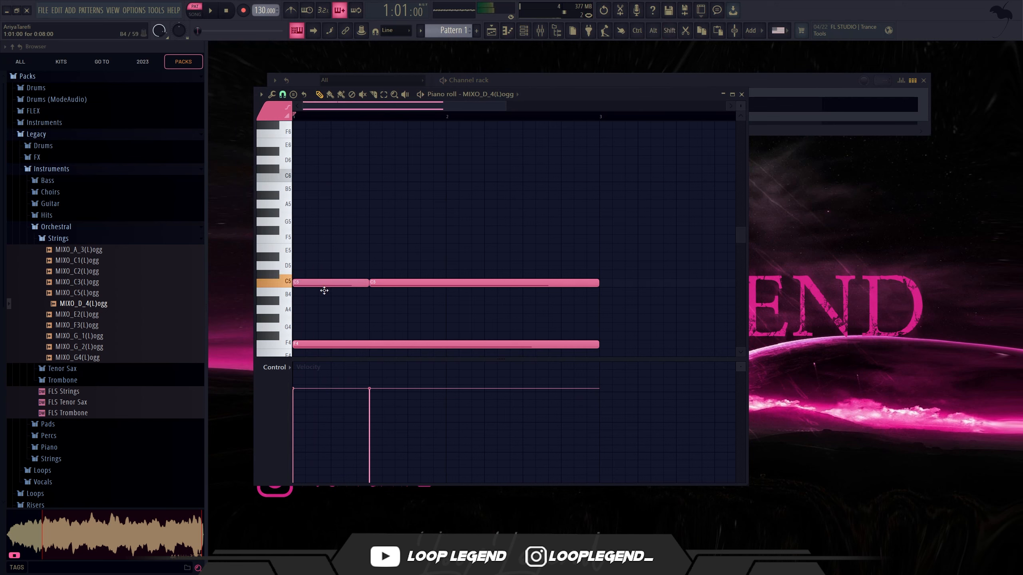
{"action": "key", "text": "shift+Down"}
{"action": "key", "text": "shift+Down"}
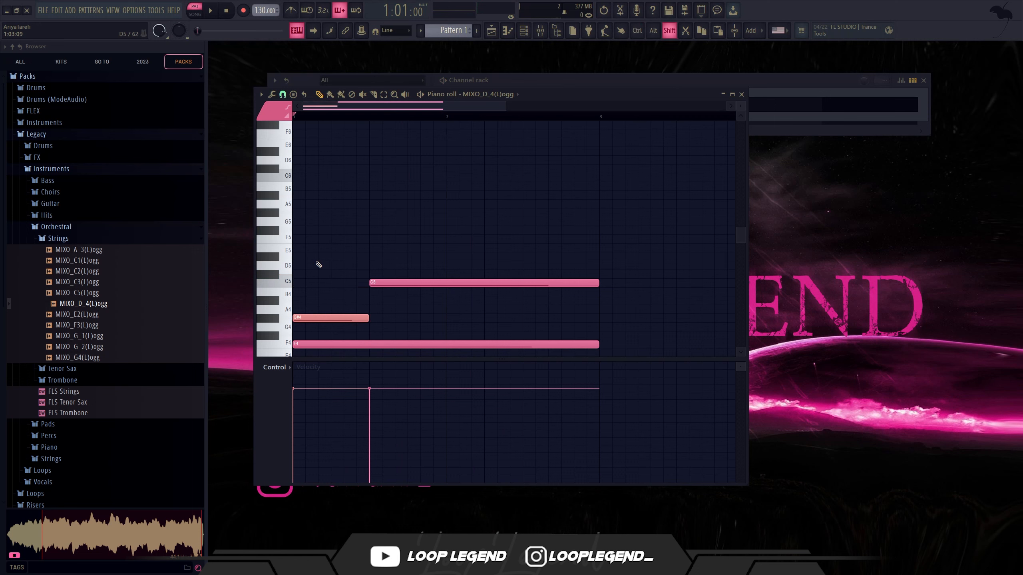
{"action": "key", "text": "shift+Down"}
{"action": "key", "text": "space"}
Step: Lengthen the opening G4 note to fill bar 1 at G5, one octave higher, and add an F5 note across bar 2
{"action": "left_click", "coordinate": [410, 318]}
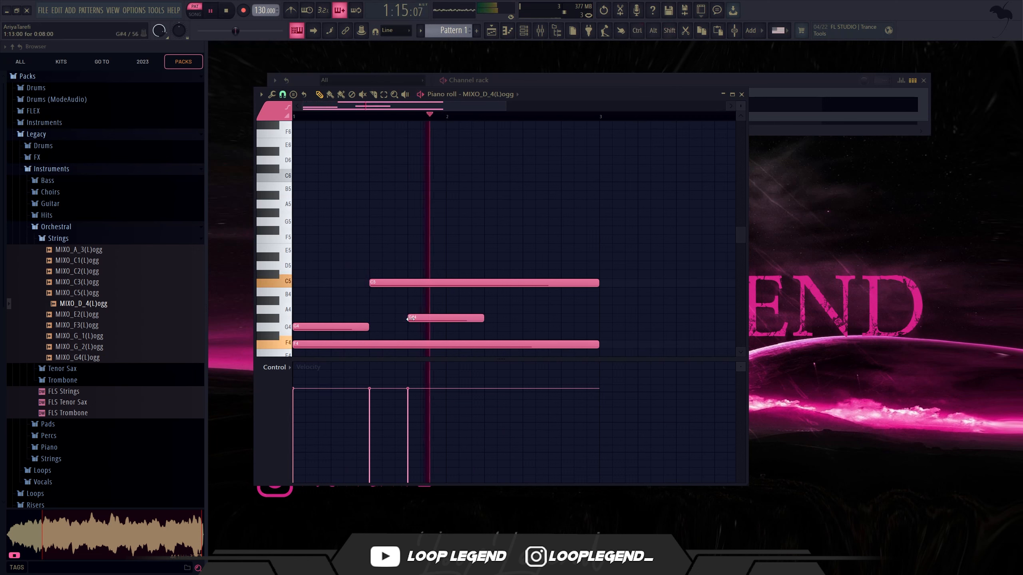
{"action": "right_click", "coordinate": [436, 320]}
{"action": "left_click", "coordinate": [448, 317]}
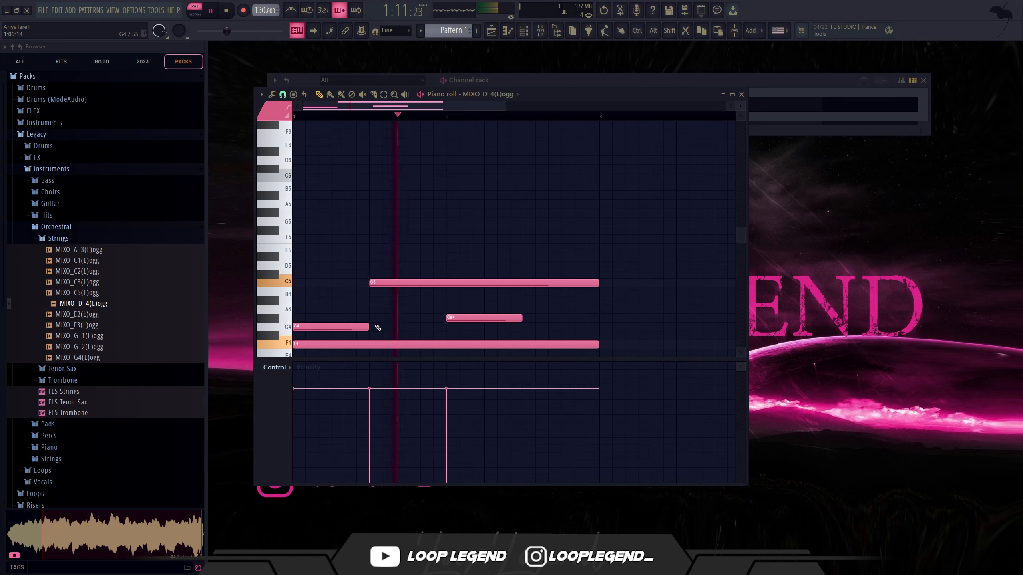
{"action": "left_click_drag", "start_coordinate": [368, 327], "coordinate": [416, 329]}
{"action": "right_click", "coordinate": [499, 317]}
{"action": "key", "text": "ctrl+Up"}
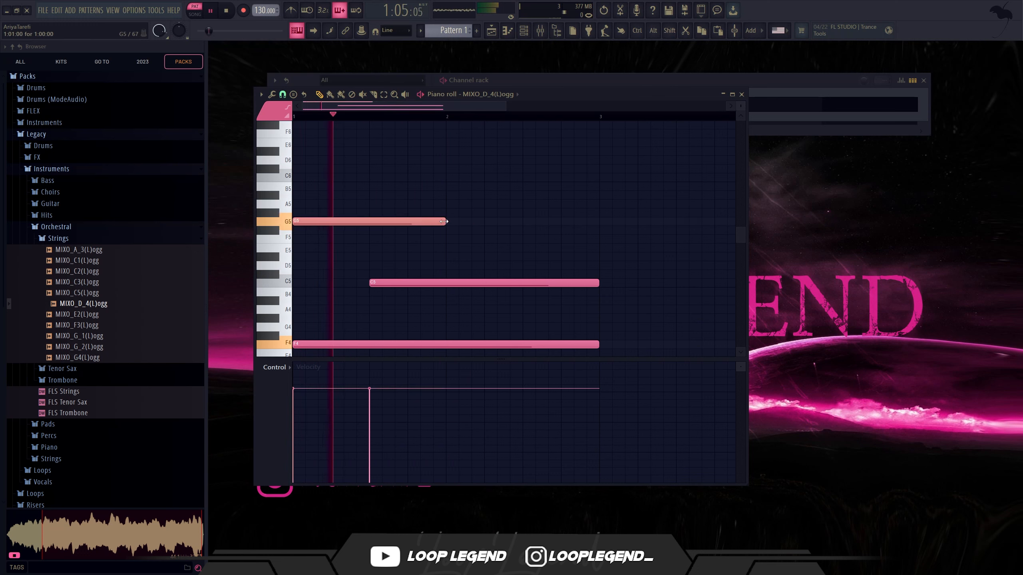
{"action": "left_click", "coordinate": [451, 239]}
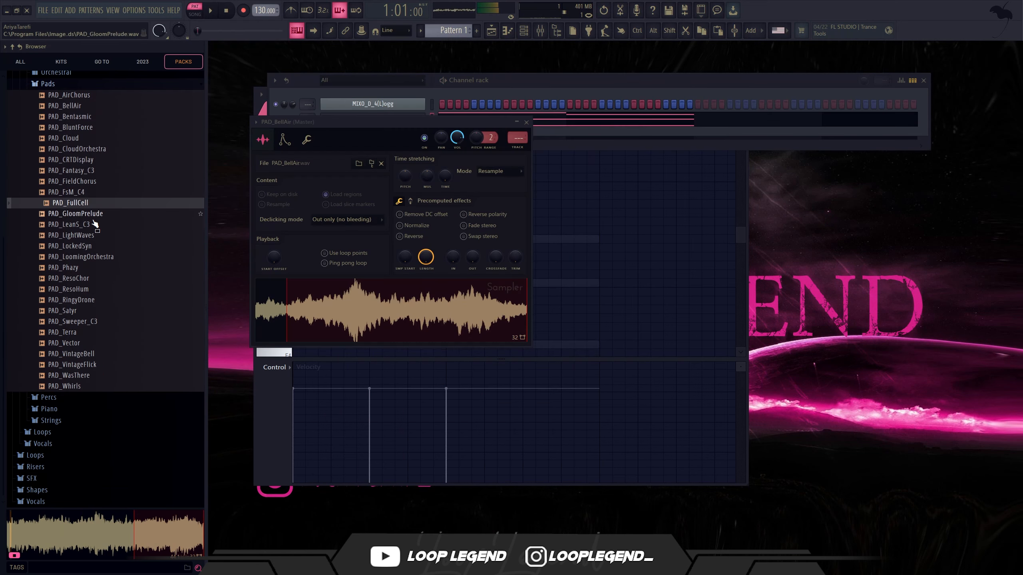
Step: Load the PAD_FsM_C4 sample into the open sampler channel and listen to it with the pattern
{"action": "left_click", "coordinate": [92, 192]}
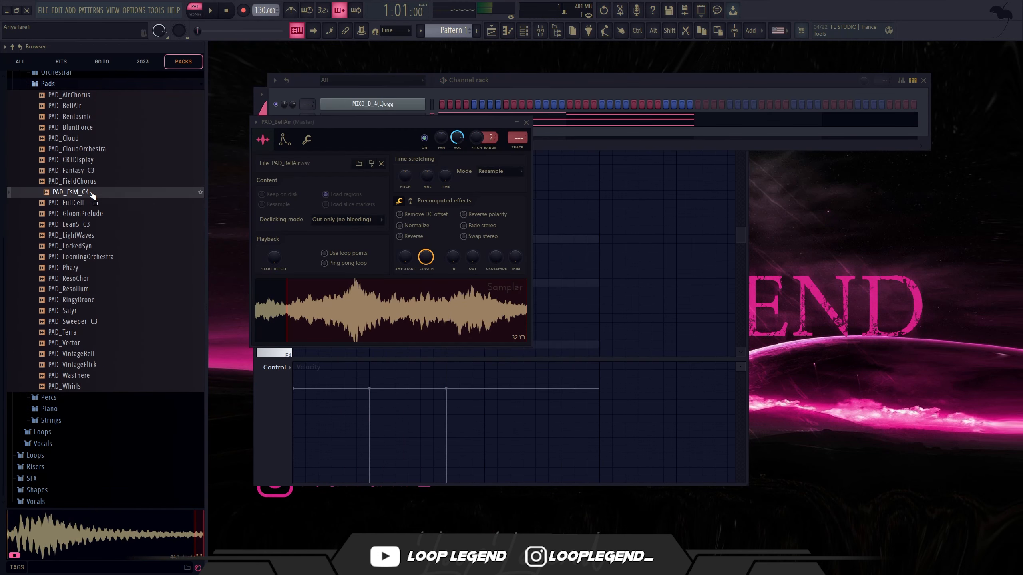
{"action": "left_click_drag", "start_coordinate": [352, 315], "coordinate": [350, 300]}
{"action": "key", "text": "space"}
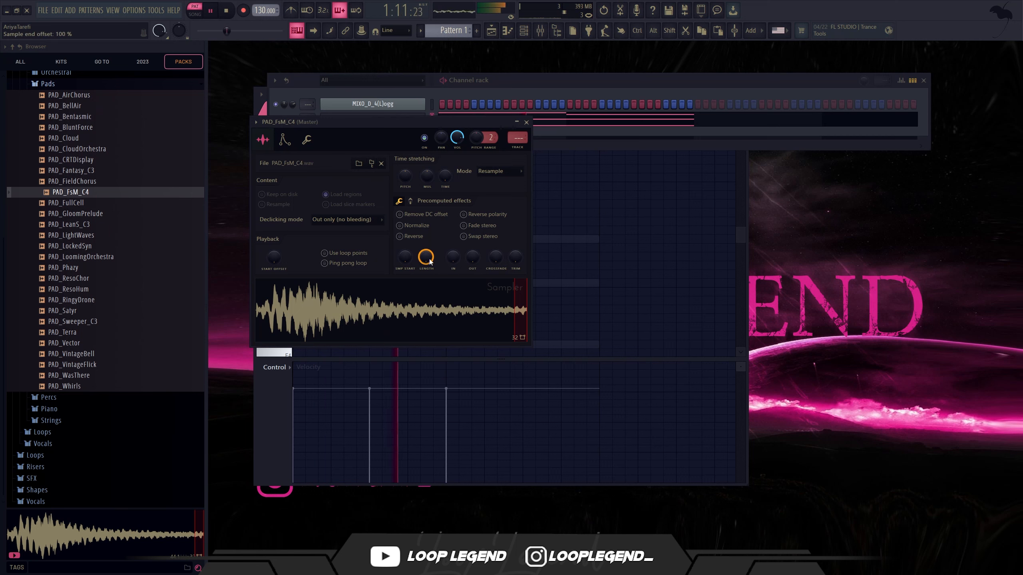
{"action": "key", "text": "Escape"}
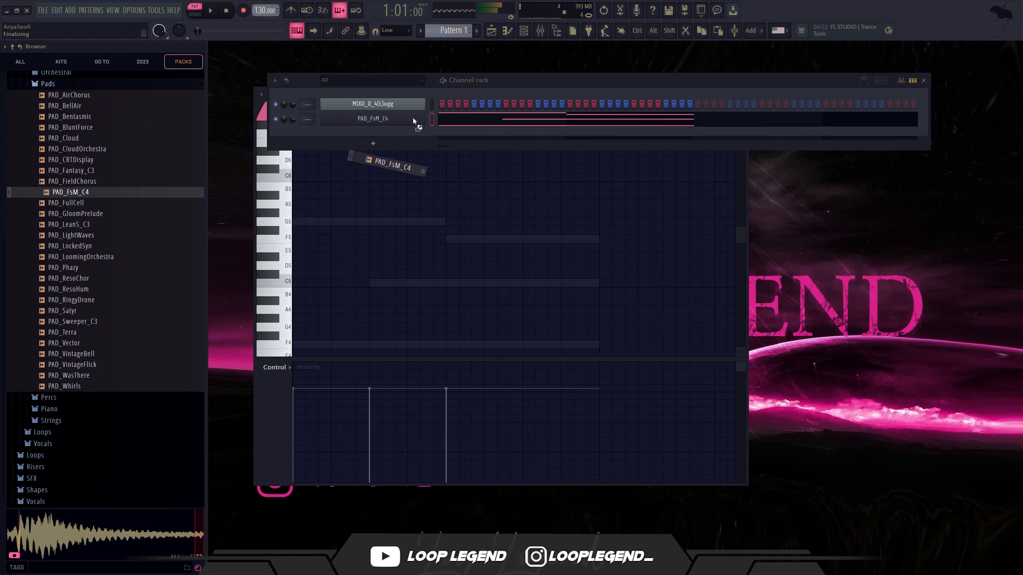
Step: Add another PAD_FsM_C4 channel with 100% volume envelope hold and loop points enabled, and audition it
{"action": "left_click_drag", "start_coordinate": [412, 117], "coordinate": [431, 116]}
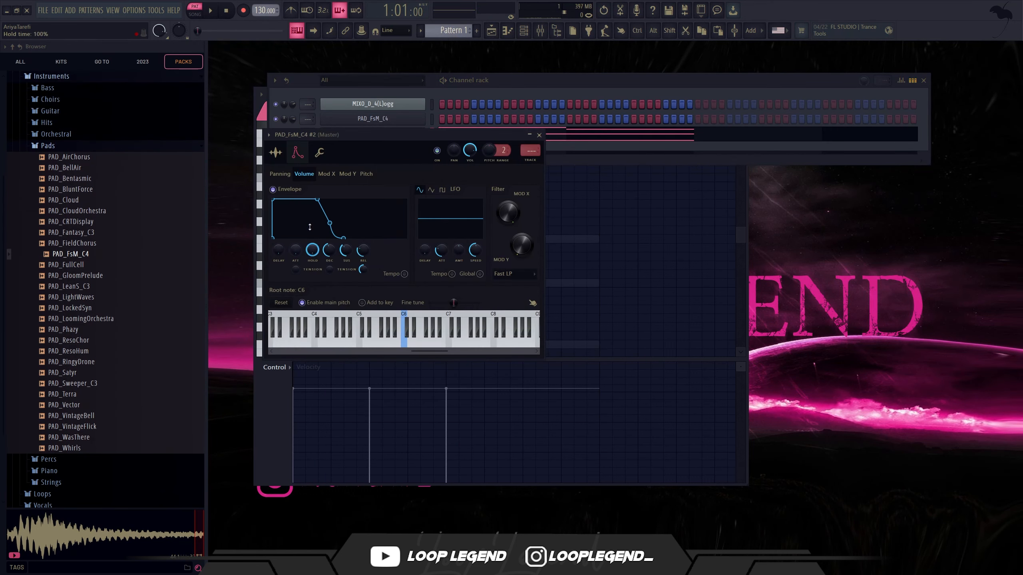
{"action": "key", "text": "space"}
{"action": "left_click", "coordinate": [276, 152]}
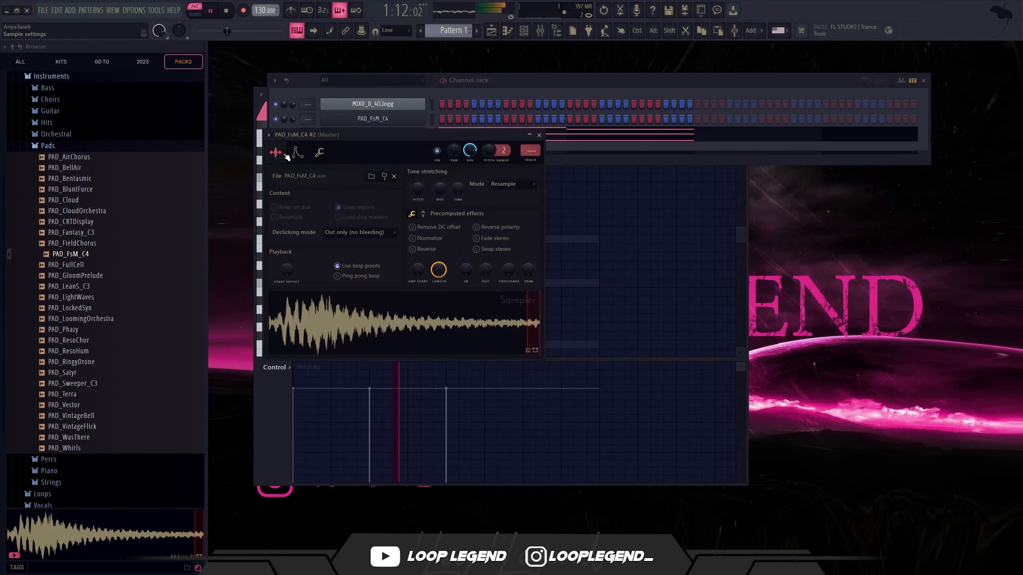
{"action": "left_click", "coordinate": [539, 135]}
Step: Show the second PAD_FsM_C4 channel's piano roll and place a short G#4 note at the start of bar 1
{"action": "key", "text": "F6"}
{"action": "scroll", "coordinate": [491, 96], "scroll_direction": "down", "scroll_amount": 2}
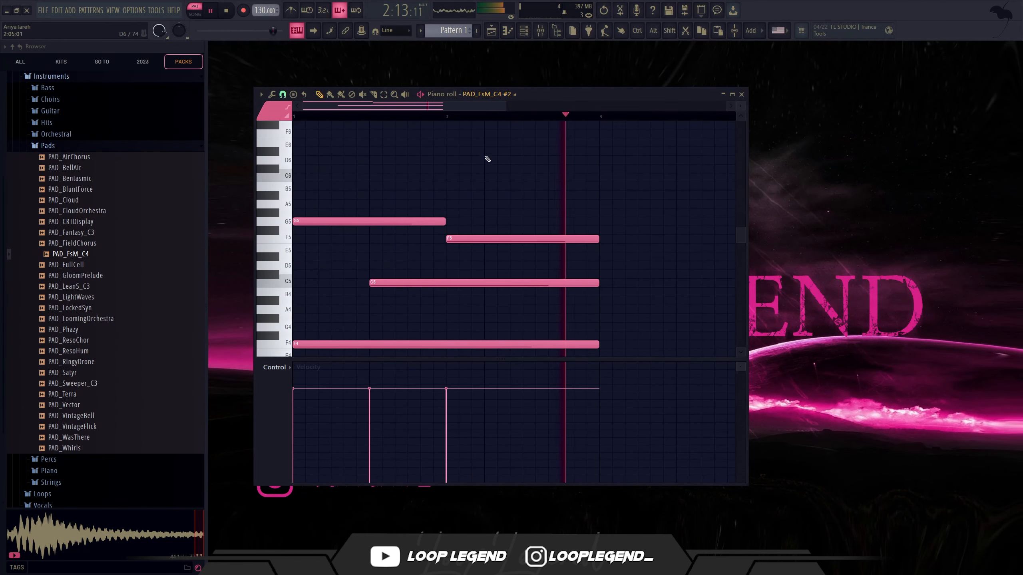
{"action": "scroll", "coordinate": [467, 169], "scroll_direction": "down", "scroll_amount": 1}
{"action": "key", "text": "space"}
{"action": "scroll", "coordinate": [295, 228], "scroll_direction": "up", "scroll_amount": 3}
{"action": "left_click", "coordinate": [302, 293]}
{"action": "key", "text": "ctrl+z"}
{"action": "left_click", "coordinate": [302, 292], "text": "shift"}
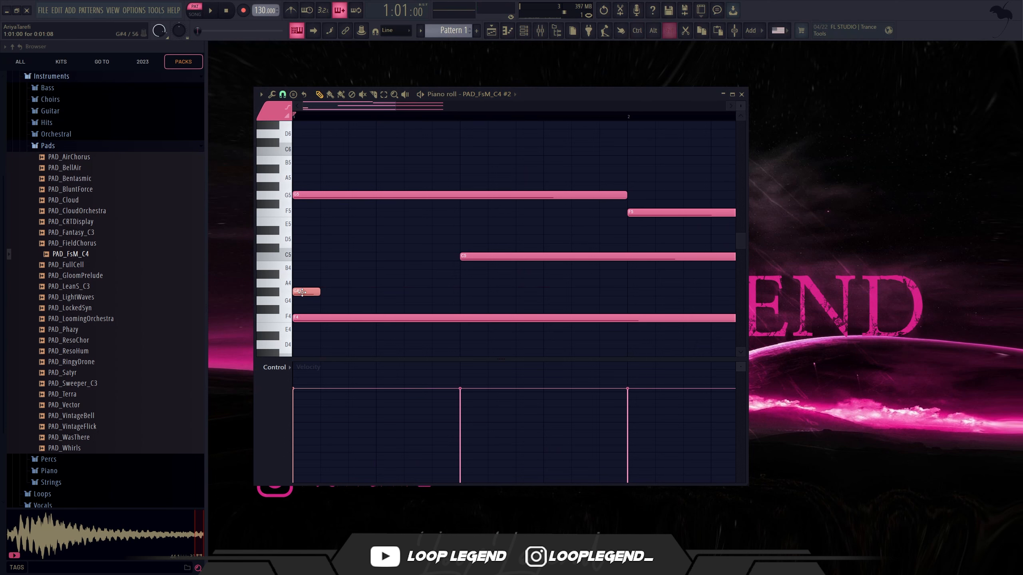
Step: Transpose all notes of the pad pattern up three semitones
{"action": "key", "text": "shift+Up"}
{"action": "key", "text": "shift+Up"}
{"action": "key", "text": "shift+Up"}
Step: Place short B4, A#4, B4 and C#5 melody notes across the first three beats of bar 1
{"action": "left_click", "coordinate": [302, 265], "text": "shift"}
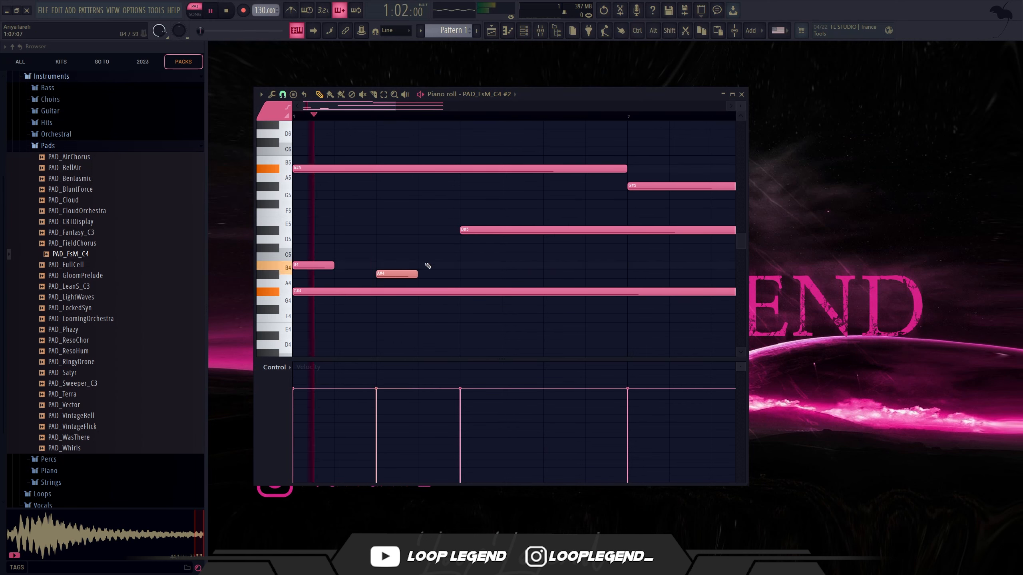
{"action": "left_click", "coordinate": [425, 266]}
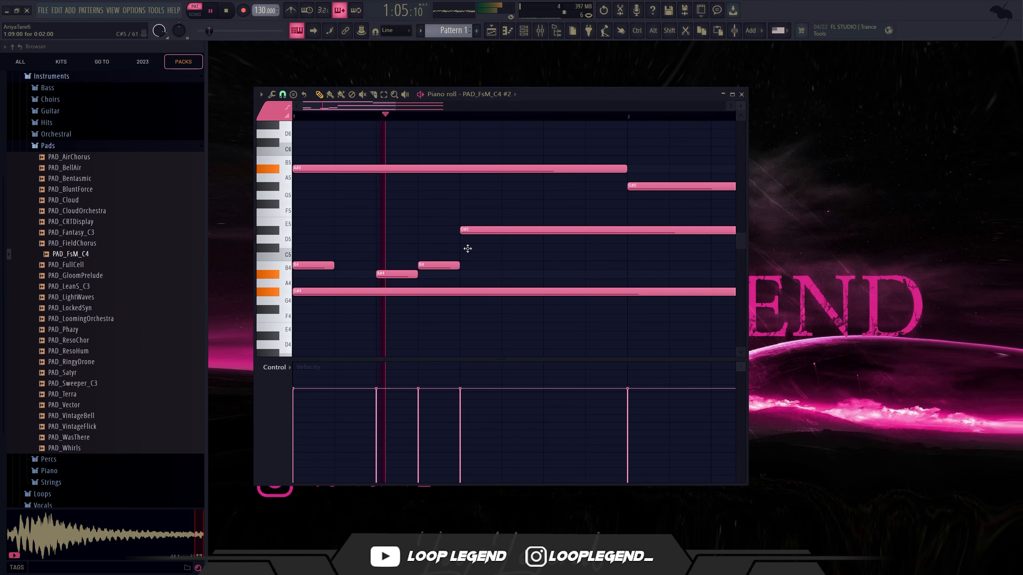
{"action": "left_click", "coordinate": [468, 248]}
{"action": "right_click", "coordinate": [497, 249]}
{"action": "key", "text": "space"}
{"action": "left_click", "coordinate": [509, 249]}
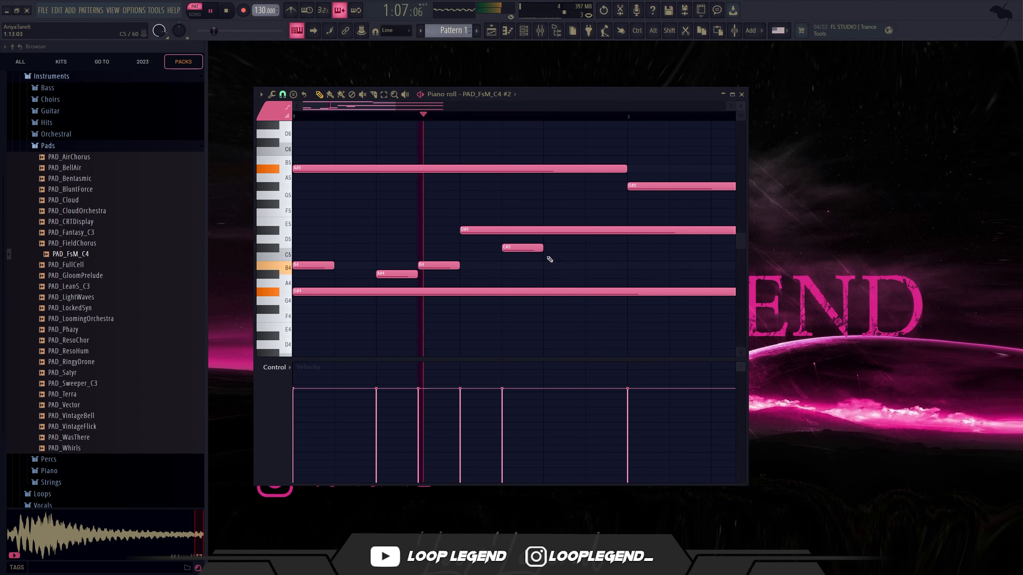
Step: Add short B4 and A#4 notes on the last beat of bar 1 to finish the melody
{"action": "left_click", "coordinate": [555, 258]}
{"action": "key", "text": "space"}
{"action": "right_click", "coordinate": [565, 258]}
{"action": "key", "text": "space"}
{"action": "left_click", "coordinate": [563, 265]}
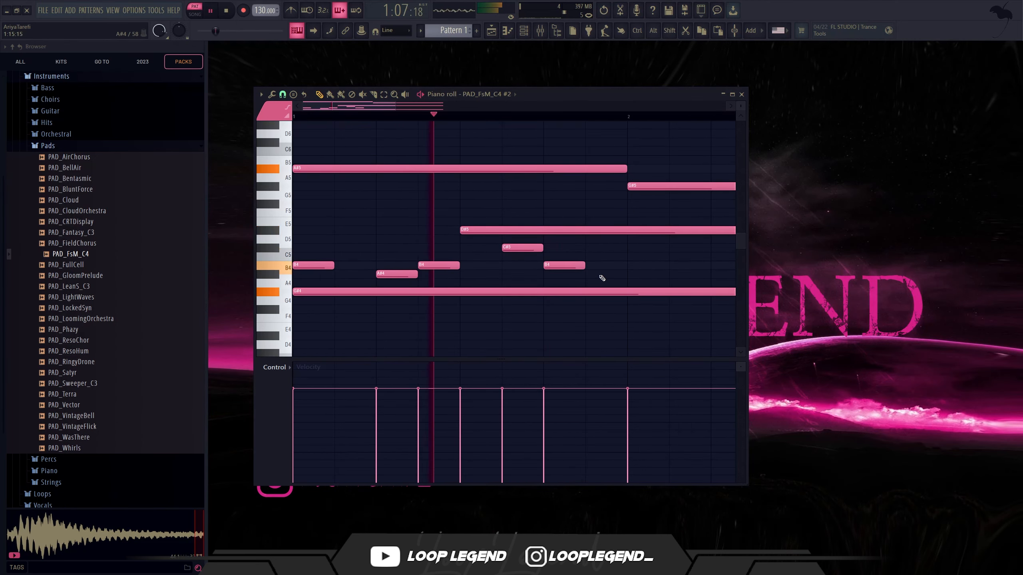
{"action": "left_click", "coordinate": [604, 275]}
Step: Select the short melody notes in bar 1
{"action": "scroll", "coordinate": [572, 279], "scroll_direction": "down", "scroll_amount": 2}
{"action": "left_click_drag", "start_coordinate": [494, 280], "coordinate": [310, 245]}
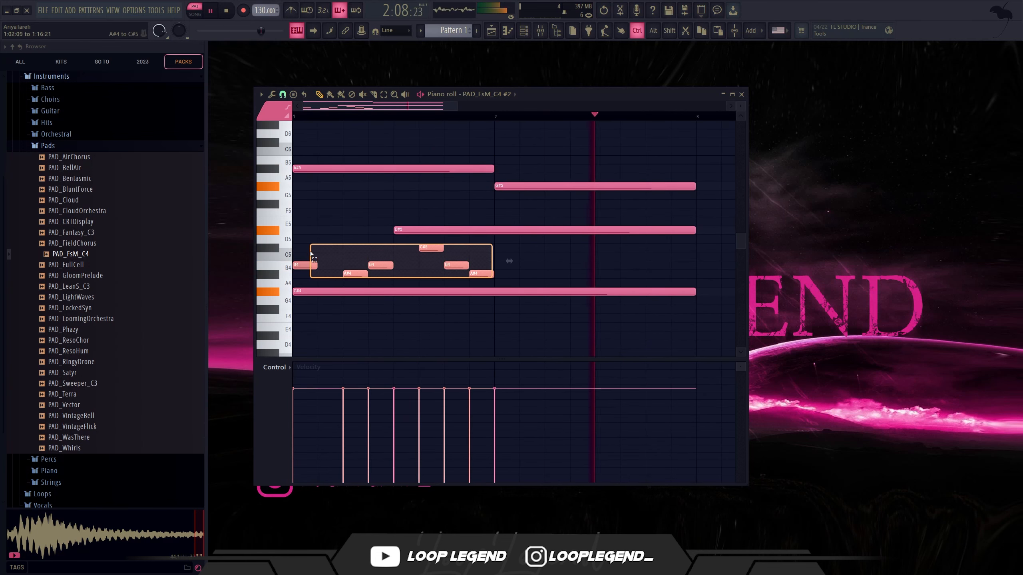
{"action": "scroll", "coordinate": [501, 260], "scroll_direction": "down", "scroll_amount": 2}
{"action": "left_click_drag", "start_coordinate": [373, 315], "coordinate": [451, 340]}
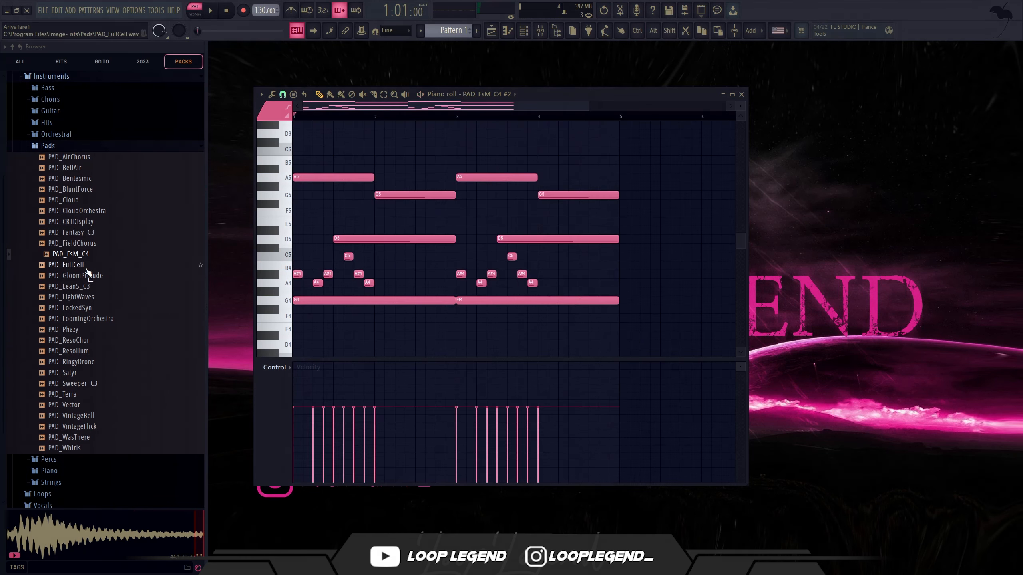
Step: Load PAD_FullCell from the Pads folder into a new channel and enable its volume envelope with 46% decay
{"action": "left_click", "coordinate": [70, 265]}
{"action": "right_click", "coordinate": [81, 266]}
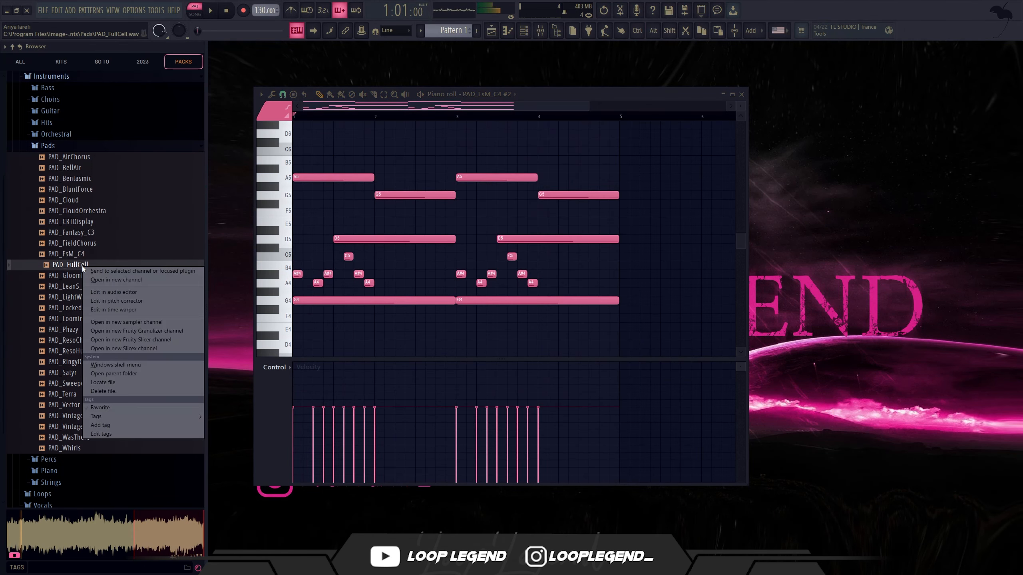
{"action": "left_click", "coordinate": [175, 279]}
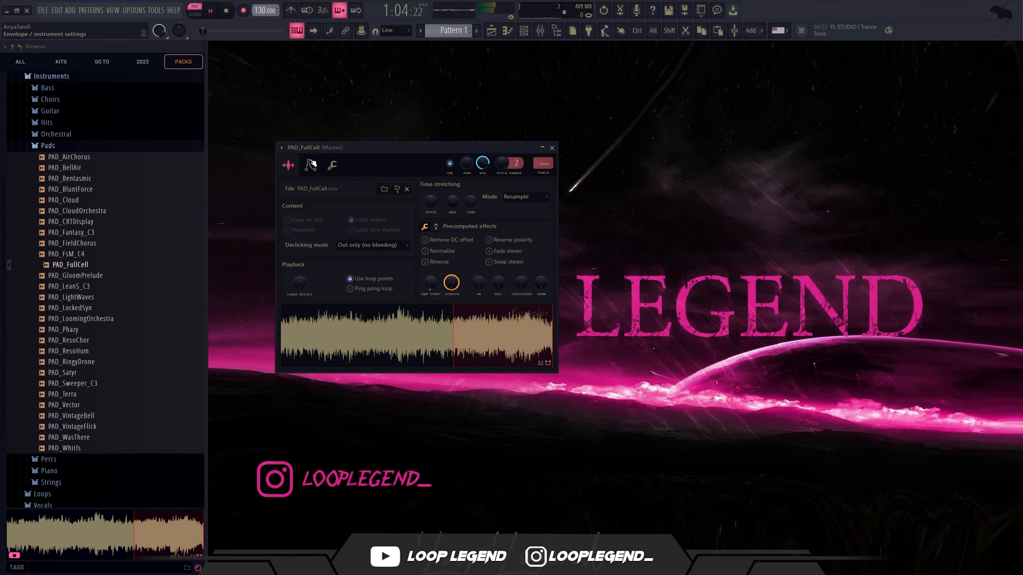
{"action": "left_click", "coordinate": [310, 165]}
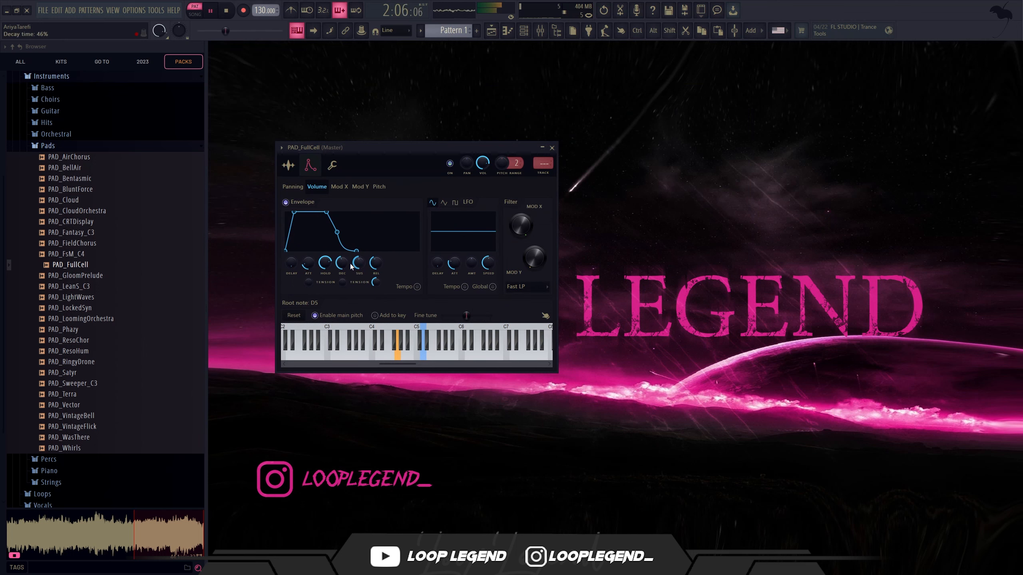
{"action": "key", "text": "Escape"}
Step: Fill bars 1 to 4 of the PAD_FullCell piano roll with one-bar G4 notes and play the pattern
{"action": "key", "text": "F7"}
{"action": "key", "text": "space"}
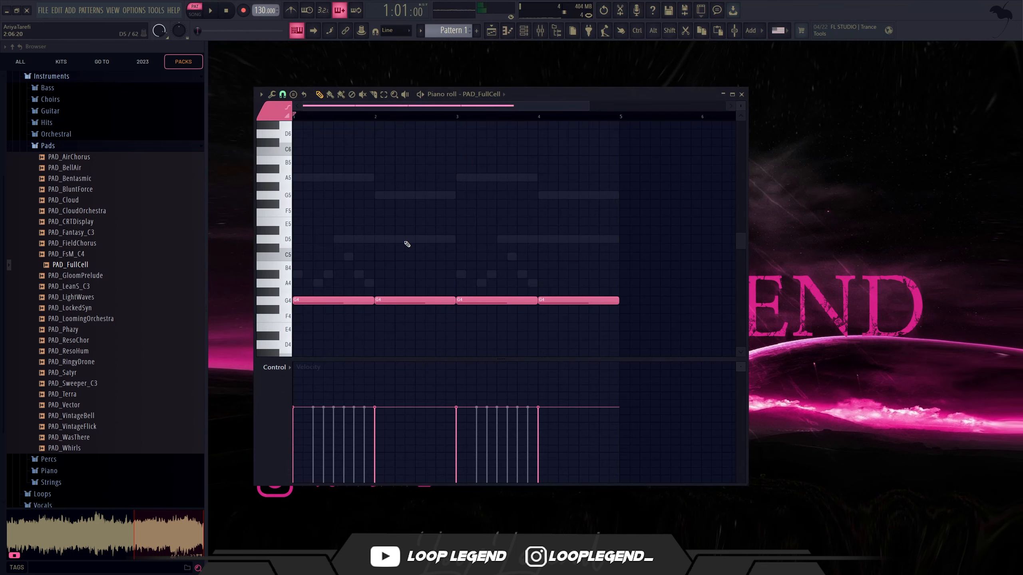
{"action": "key", "text": "ctrl+Up"}
{"action": "key", "text": "space"}
{"action": "key", "text": "ctrl+Down"}
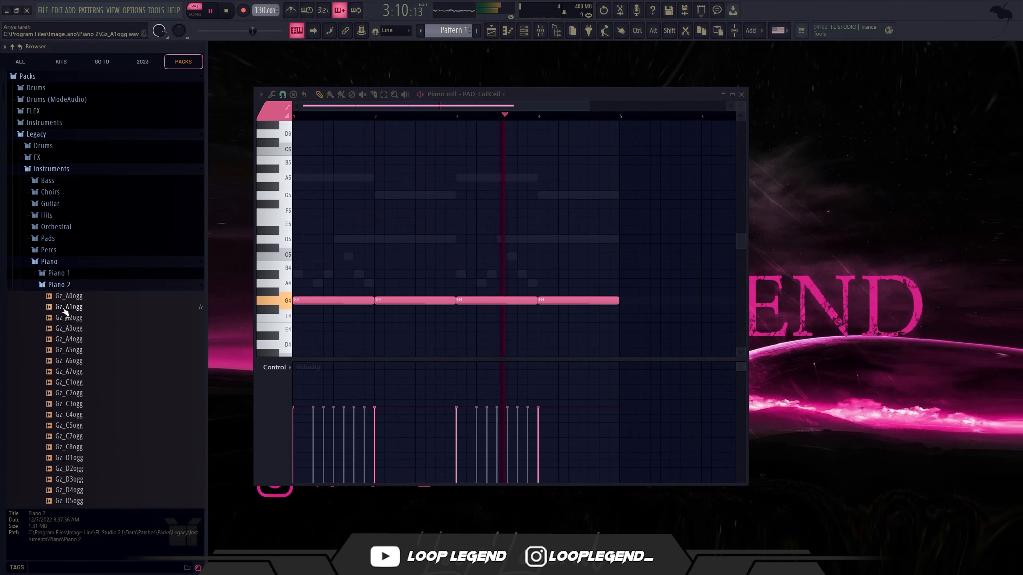
Step: Load the Piano 2 instrument preset from the Piano folder into a new channel
{"action": "key", "text": "Down"}
{"action": "key", "text": "Down"}
{"action": "key", "text": "Down"}
{"action": "key", "text": "Down"}
{"action": "key", "text": "Down"}
{"action": "scroll", "coordinate": [97, 339], "scroll_direction": "down", "scroll_amount": 4}
{"action": "scroll", "coordinate": [96, 338], "scroll_direction": "up", "scroll_amount": 5}
{"action": "left_click", "coordinate": [93, 285]}
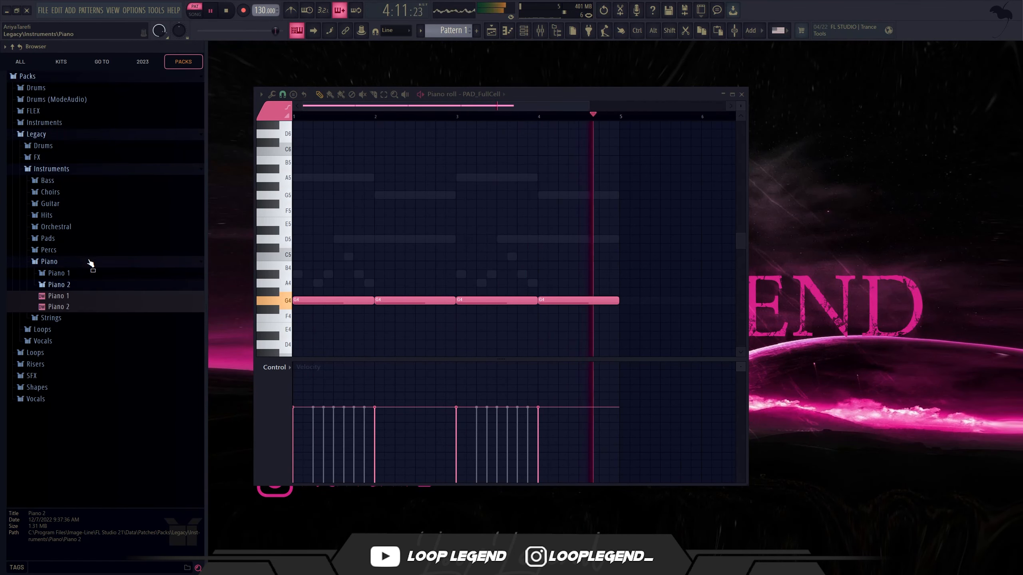
{"action": "right_click", "coordinate": [71, 299]}
{"action": "left_click", "coordinate": [103, 309]}
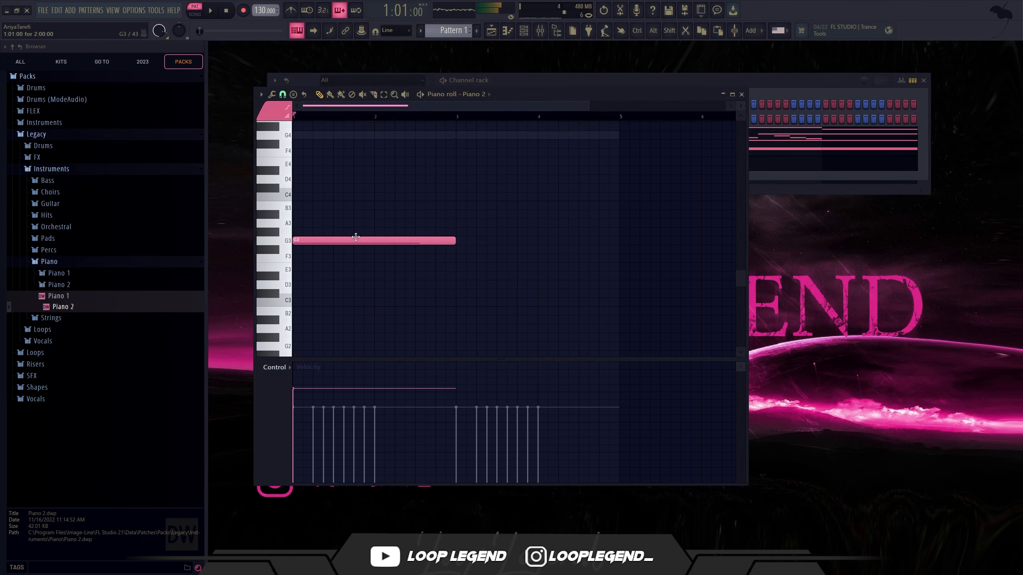
Step: Add two-bar G4 and A#4 notes above the G3 piano note and raise the top one an octave to A#5
{"action": "scroll", "coordinate": [300, 169], "scroll_direction": "up", "scroll_amount": 3}
{"action": "left_click", "coordinate": [297, 204]}
{"action": "left_click", "coordinate": [300, 177]}
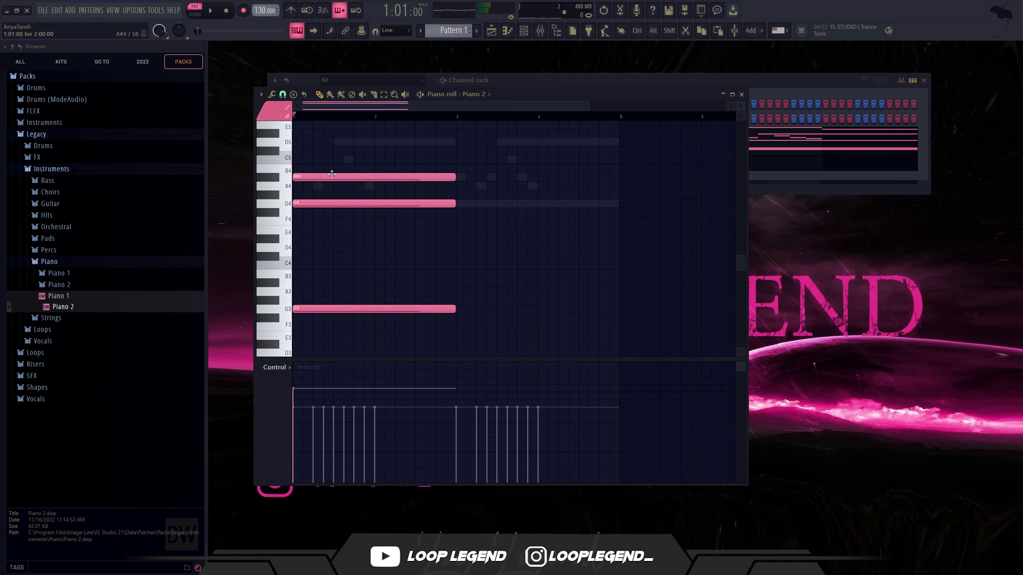
{"action": "left_click_drag", "start_coordinate": [330, 171], "coordinate": [317, 185]}
{"action": "key", "text": "ctrl+Up"}
Step: Lower the velocity of all the Piano 2 notes slightly
{"action": "key", "text": "ctrl+a"}
{"action": "key", "text": "ctrl+a"}
{"action": "scroll", "coordinate": [388, 258], "scroll_direction": "down", "scroll_amount": 3}
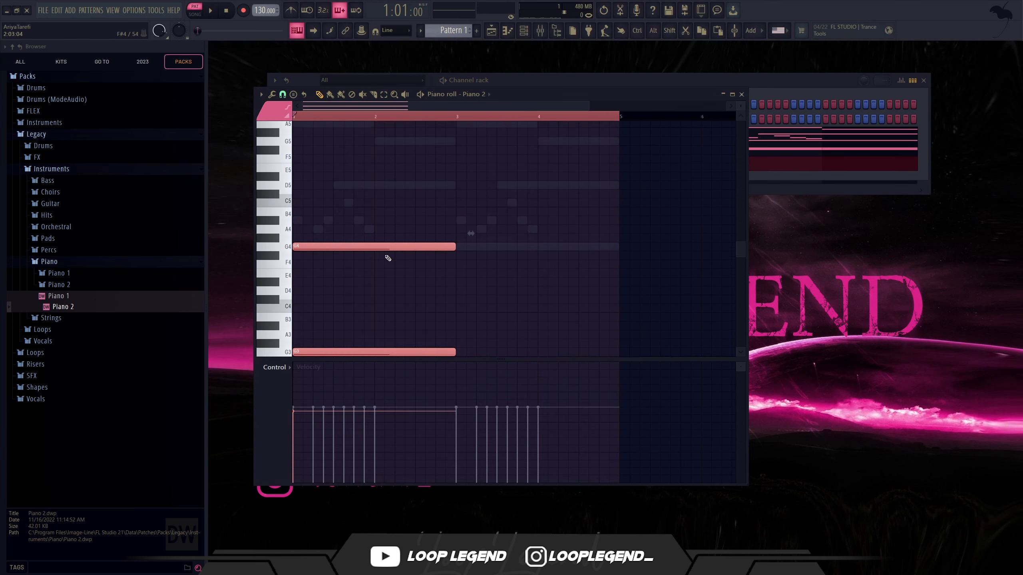
{"action": "scroll", "coordinate": [372, 271], "scroll_direction": "up", "scroll_amount": 4}
{"action": "key", "text": "ctrl+d"}
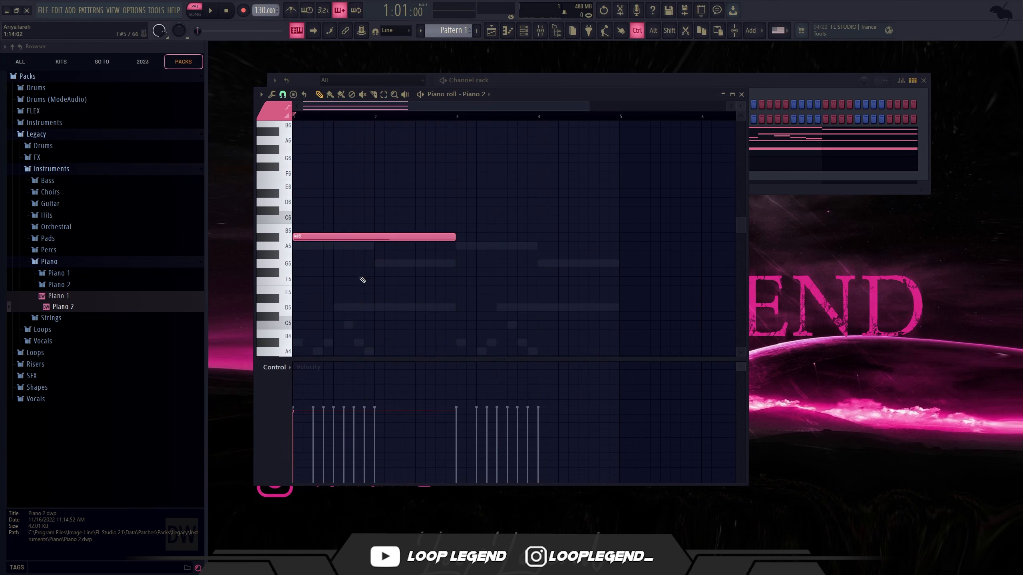
Step: Replace the long top piano note with one-beat notes, A5 on beat 1 and A#5 on beat 2 of bar 1
{"action": "left_click", "coordinate": [460, 238]}
{"action": "right_click", "coordinate": [475, 239]}
{"action": "left_click_drag", "start_coordinate": [454, 238], "coordinate": [313, 237]}
{"action": "left_click_drag", "start_coordinate": [304, 237], "coordinate": [328, 239]}
{"action": "left_click", "coordinate": [317, 238]}
{"action": "scroll", "coordinate": [319, 239], "scroll_direction": "up", "scroll_amount": 3}
{"action": "scroll", "coordinate": [362, 226], "scroll_direction": "left", "scroll_amount": 1}
{"action": "key", "text": "ctrl+z"}
Step: Raise the project tempo to 159 BPM while the pattern plays
{"action": "key", "text": "space"}
{"action": "left_click_drag", "start_coordinate": [258, 14], "coordinate": [258, 6]}
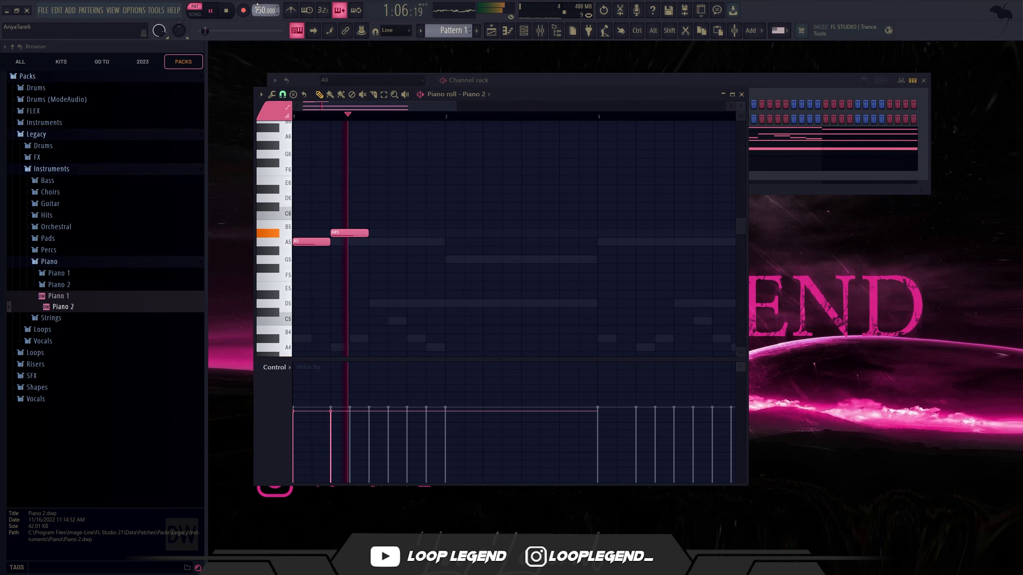
{"action": "scroll", "coordinate": [258, 7], "scroll_direction": "up", "scroll_amount": 7}
{"action": "key", "text": "space"}
{"action": "scroll", "coordinate": [258, 7], "scroll_direction": "up", "scroll_amount": 1}
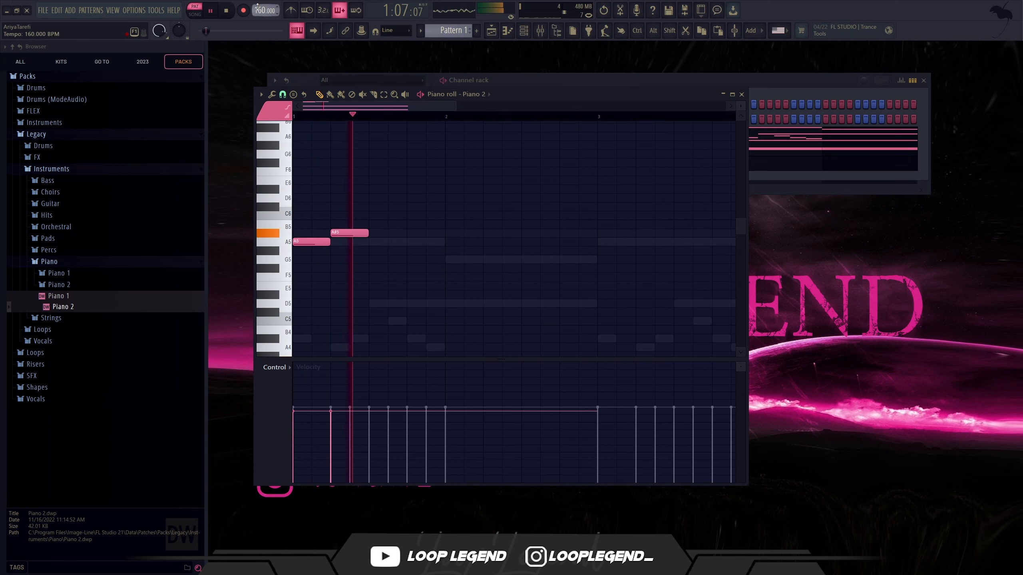
Step: Add one-beat piano notes: A#5 on beat 4 of bar 1, and G5, A5, G5 on beats 2 to 4 of bar 2
{"action": "left_click", "coordinate": [408, 233]}
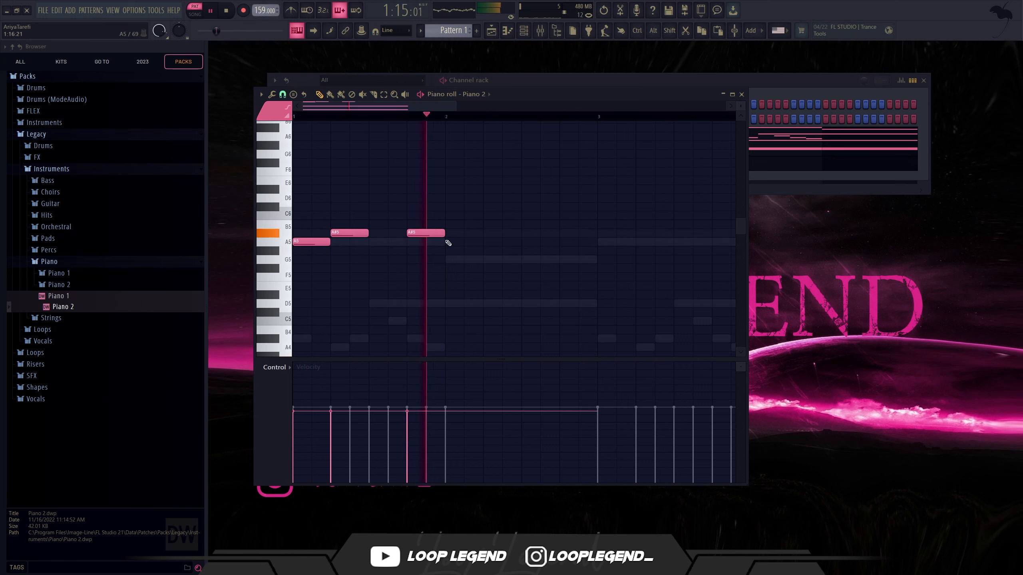
{"action": "left_click", "coordinate": [483, 250]}
{"action": "left_click_drag", "start_coordinate": [487, 253], "coordinate": [487, 264]}
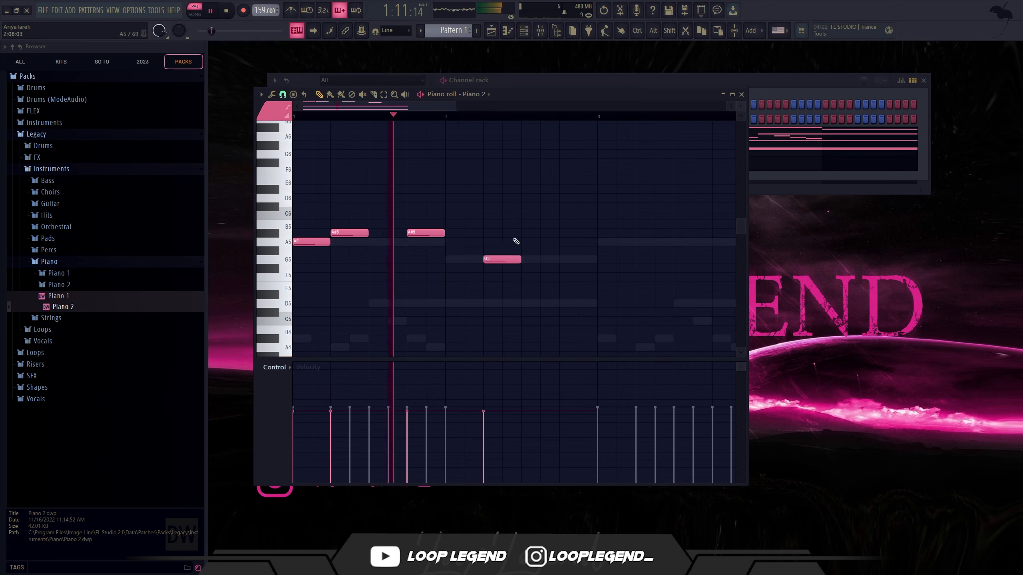
{"action": "left_click", "coordinate": [524, 242]}
{"action": "left_click", "coordinate": [563, 260]}
Step: Duplicate the two-bar piano phrase into bars 3 and 4 and play it back
{"action": "key", "text": "ctrl+b"}
{"action": "scroll", "coordinate": [522, 262], "scroll_direction": "down", "scroll_amount": 1}
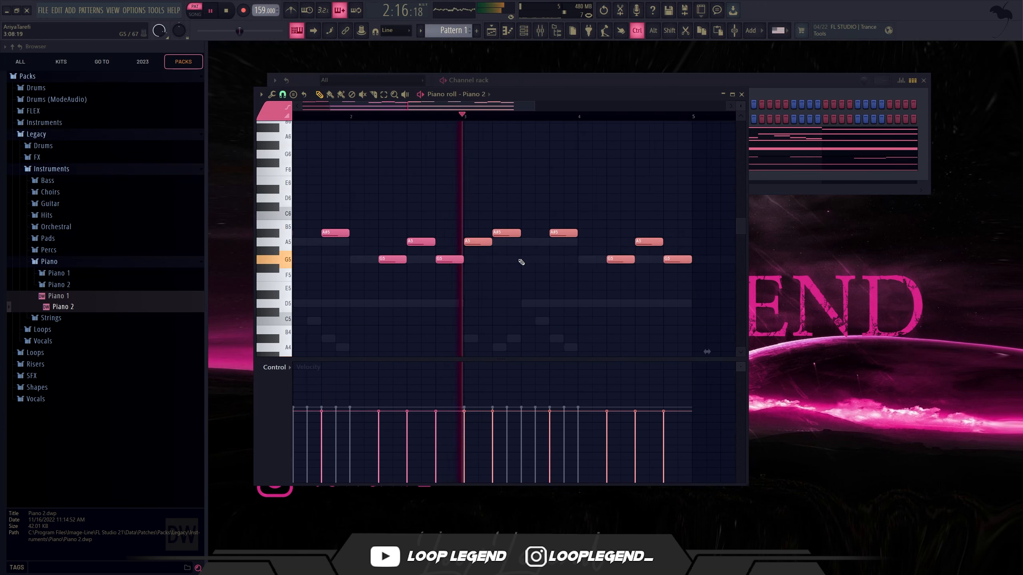
{"action": "key", "text": "space"}
{"action": "scroll", "coordinate": [458, 265], "scroll_direction": "down", "scroll_amount": 1}
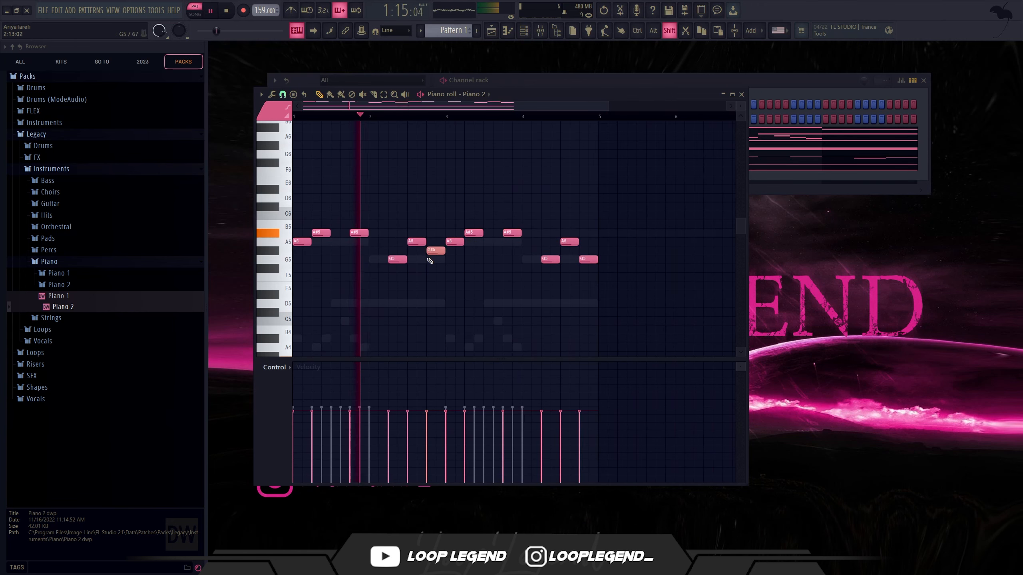
Step: Raise the last piano note of bar 2 and the last piano note of bar 4 to A#5
{"action": "left_click_drag", "start_coordinate": [435, 259], "coordinate": [435, 242]}
{"action": "key", "text": "shift+Up"}
{"action": "scroll", "coordinate": [532, 287], "scroll_direction": "down", "scroll_amount": 1}
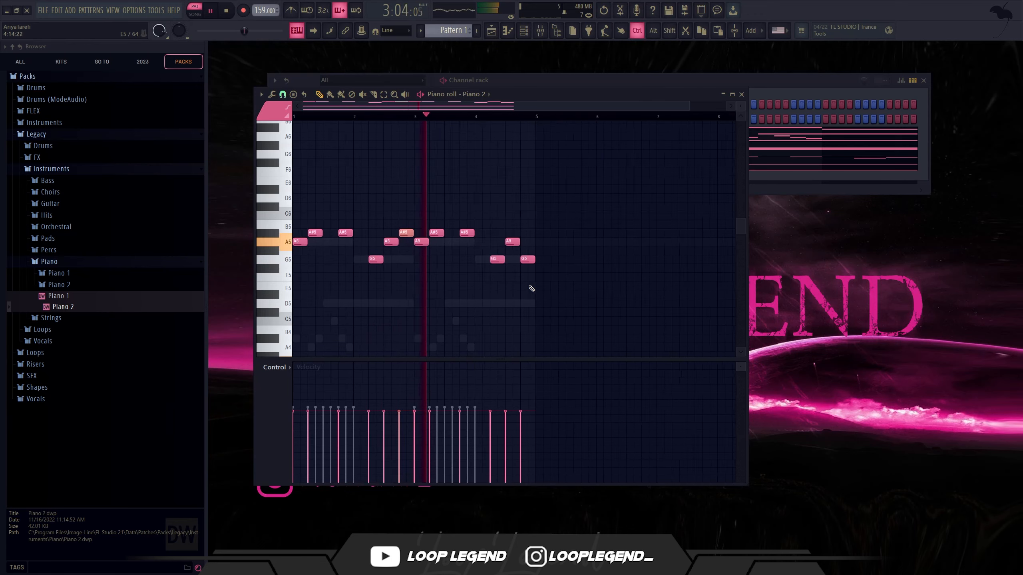
{"action": "left_click", "coordinate": [528, 261], "text": "ctrl"}
{"action": "key", "text": "shift+Up"}
{"action": "key", "text": "shift+Up"}
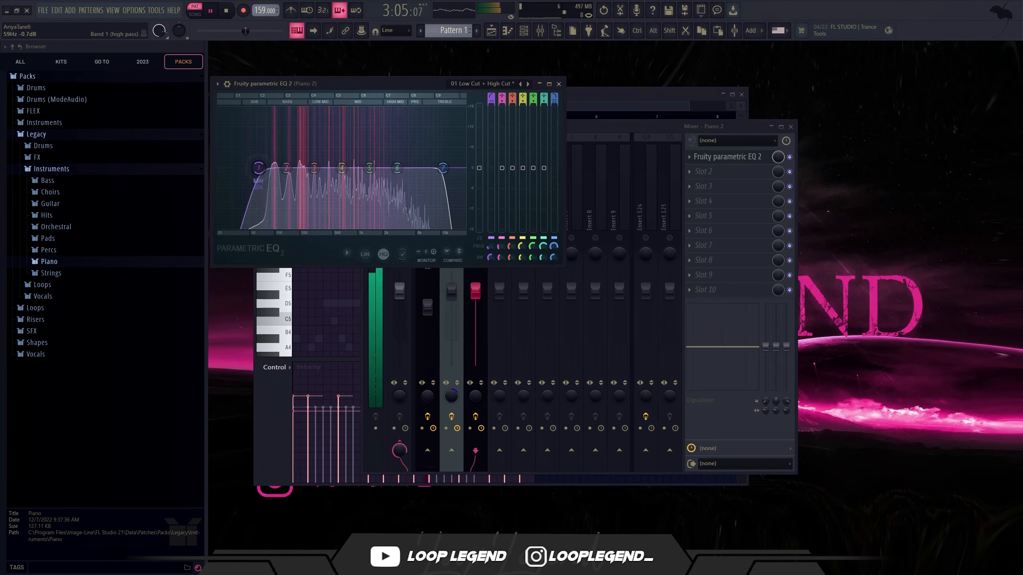
Step: Shape the Piano 2 mixer track's parametric EQ with a low cut around 157 Hz and a high cut
{"action": "left_click_drag", "start_coordinate": [258, 167], "coordinate": [294, 167]}
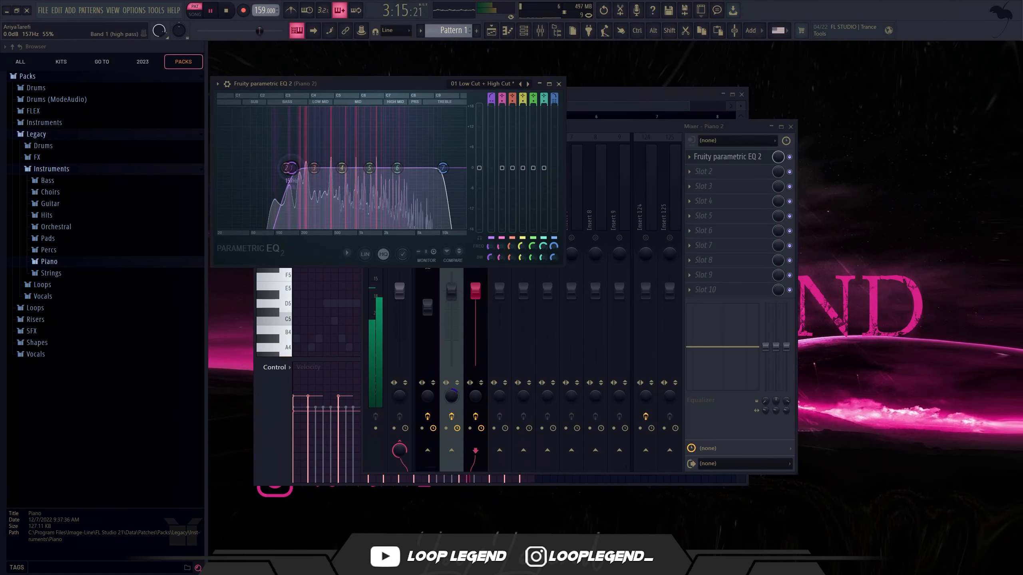
{"action": "mouse_move", "coordinate": [444, 169]}
{"action": "left_mouse_down"}
{"action": "mouse_move", "coordinate": [456, 170]}
{"action": "mouse_move", "coordinate": [443, 170]}
{"action": "left_mouse_up"}
{"action": "scroll", "coordinate": [457, 169], "scroll_direction": "up", "scroll_amount": 4}
{"action": "key", "text": "Escape"}
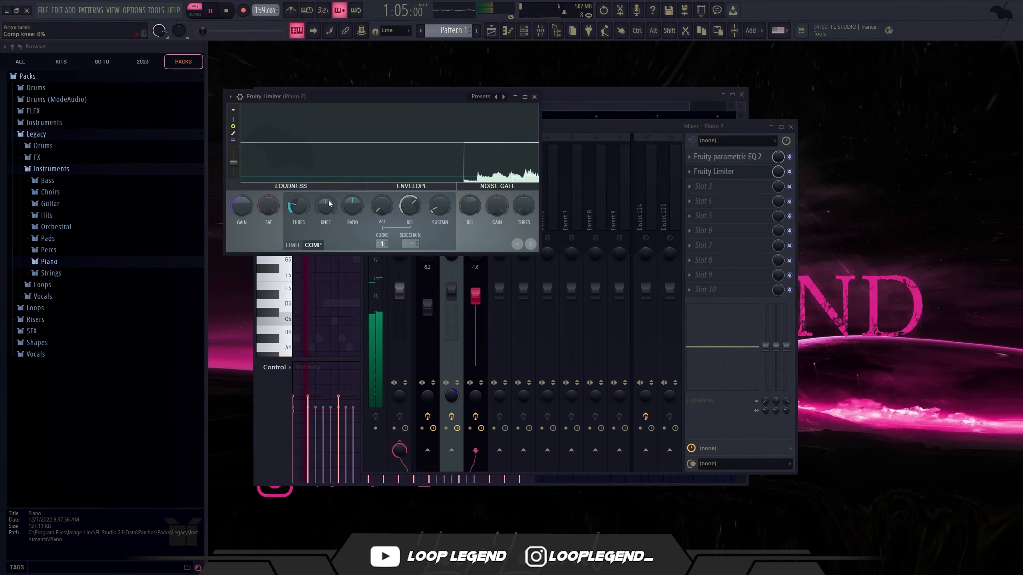
Step: Compress the Piano 2 track with Fruity Limiter in compressor mode, adjusting the ratio and threshold
{"action": "left_click_drag", "start_coordinate": [353, 206], "coordinate": [380, 206]}
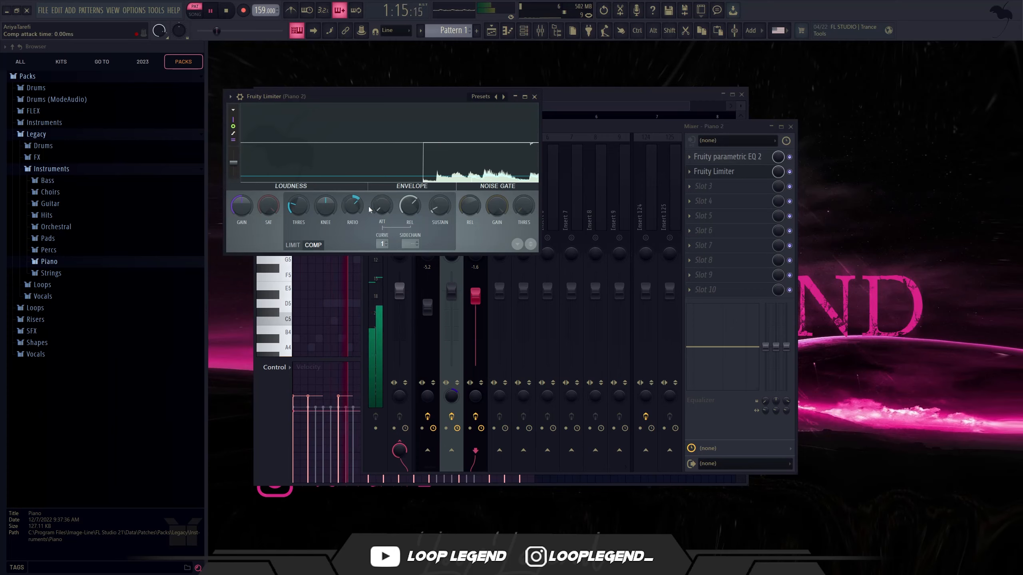
{"action": "left_click_drag", "start_coordinate": [299, 208], "coordinate": [299, 211]}
{"action": "key", "text": "Escape"}
Step: Add Fruity Chorus to the third effect slot of the Piano 2 track and adjust its mix level
{"action": "left_click", "coordinate": [707, 190]}
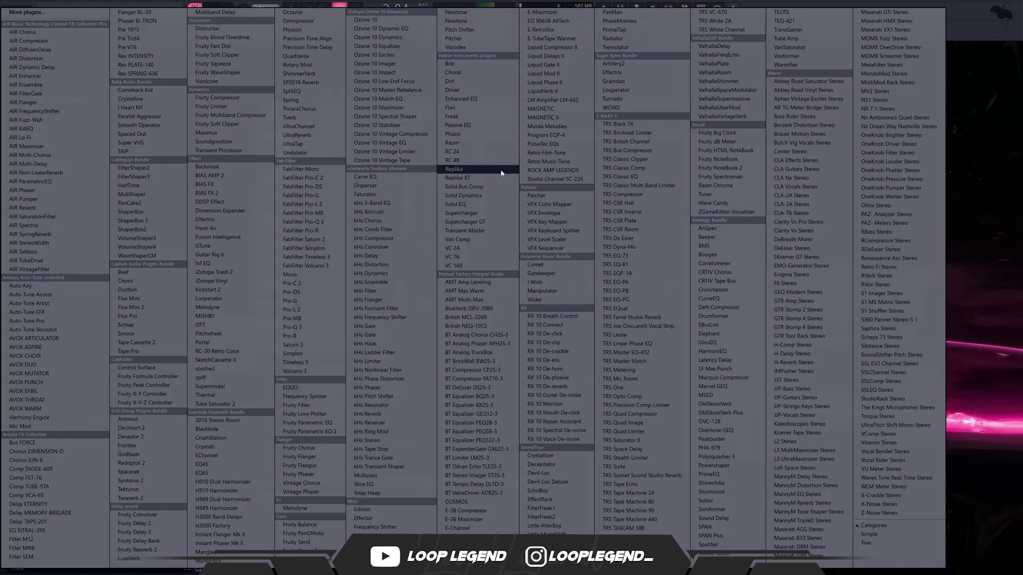
{"action": "left_click", "coordinate": [327, 448]}
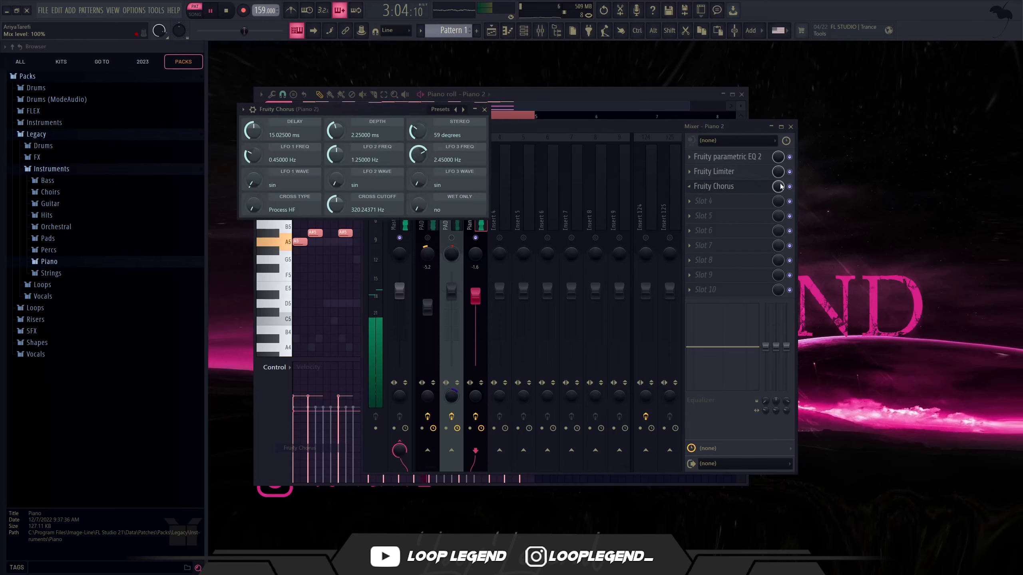
{"action": "left_click", "coordinate": [776, 186]}
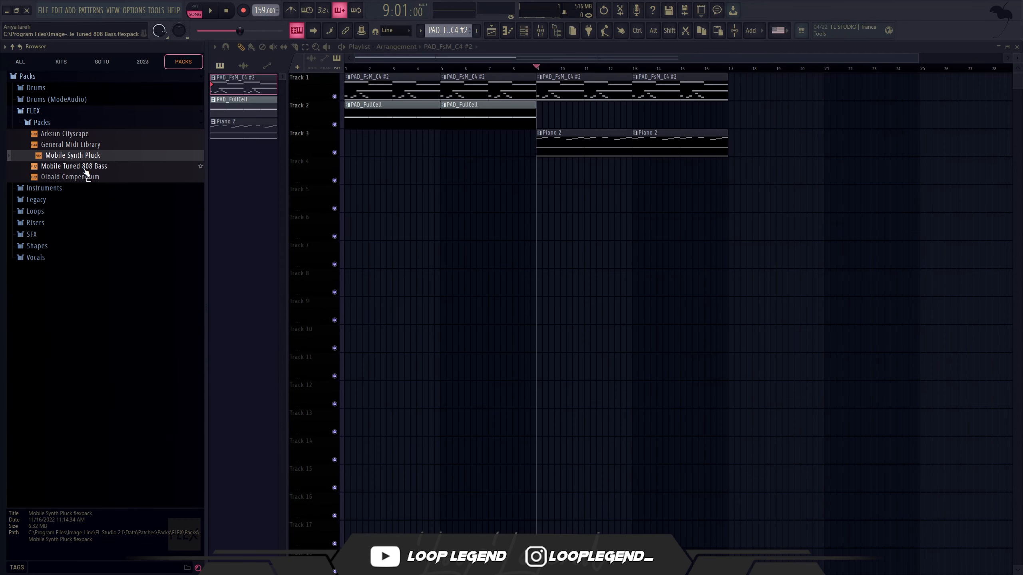
Step: Open the Olbaid Compendium pack in a new FLEX channel and filter the presets to Bell sounds across all packs
{"action": "right_click", "coordinate": [96, 176]}
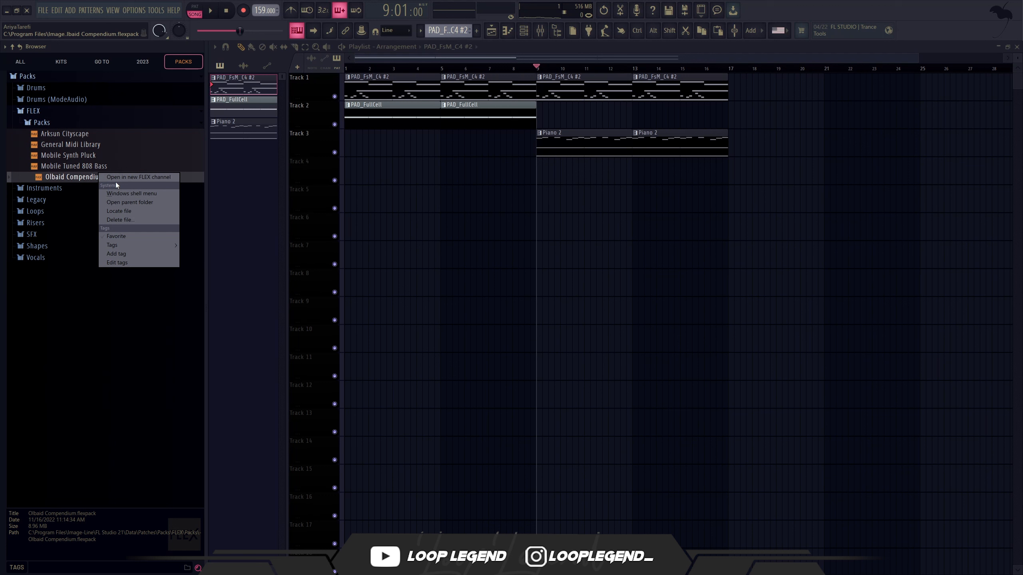
{"action": "left_click", "coordinate": [116, 178]}
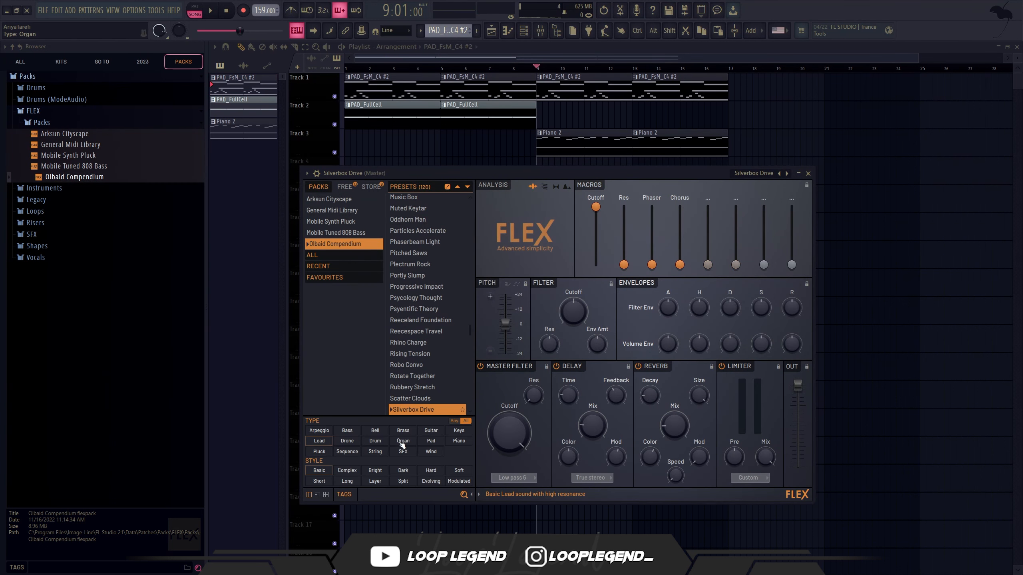
{"action": "left_click", "coordinate": [375, 431]}
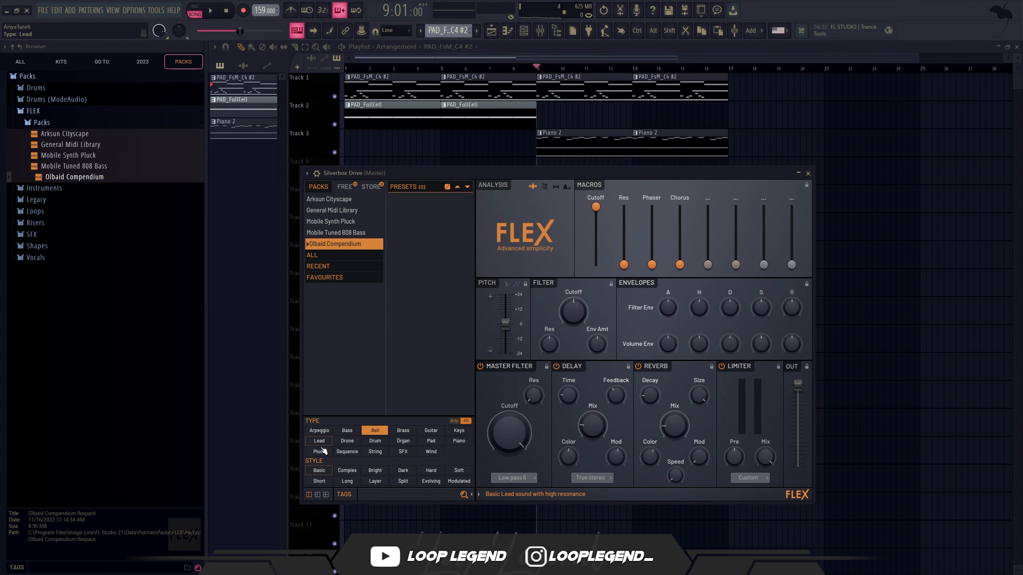
{"action": "left_click", "coordinate": [320, 255]}
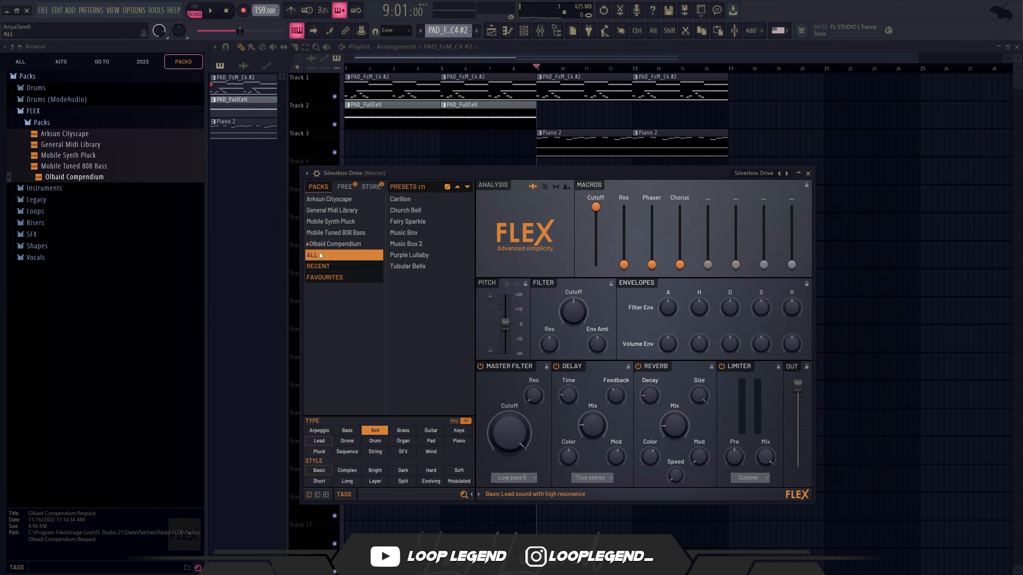
Step: Audition the bell presets, including Music Box and Tubular Bells, and load Purple Lullaby
{"action": "left_click", "coordinate": [394, 245]}
{"action": "left_click", "coordinate": [412, 233]}
{"action": "left_click", "coordinate": [412, 252]}
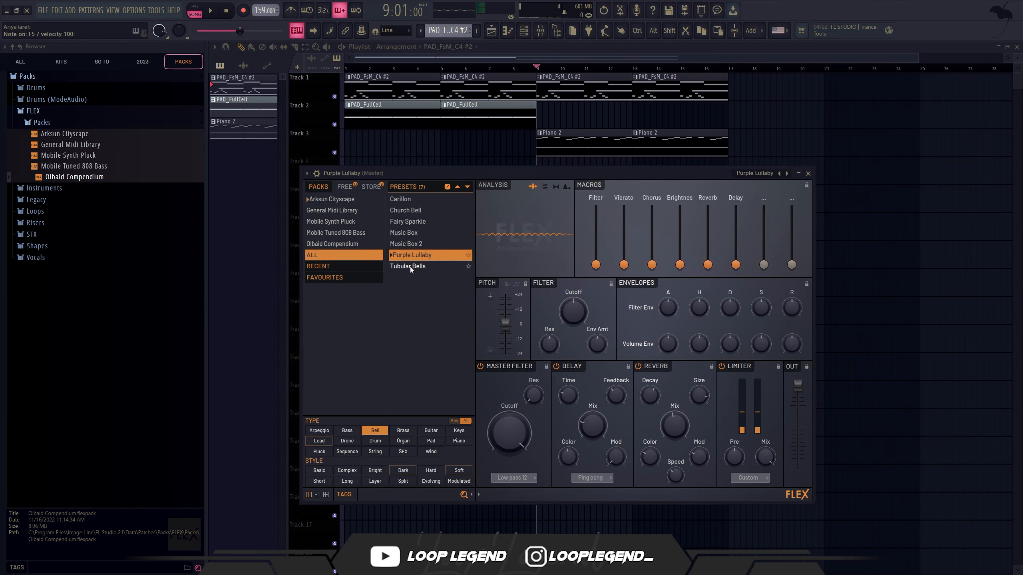
{"action": "left_click", "coordinate": [410, 267]}
{"action": "left_click", "coordinate": [412, 253]}
Step: Create a new pattern for Purple Lullaby and write one-bar notes at G6, G7 and A7
{"action": "left_click", "coordinate": [808, 173]}
{"action": "key", "text": "F4"}
{"action": "key", "text": "F7"}
{"action": "left_click", "coordinate": [459, 230]}
{"action": "left_click_drag", "start_coordinate": [455, 225], "coordinate": [395, 219]}
{"action": "key", "text": "ctrl+Up"}
{"action": "left_click", "coordinate": [300, 147]}
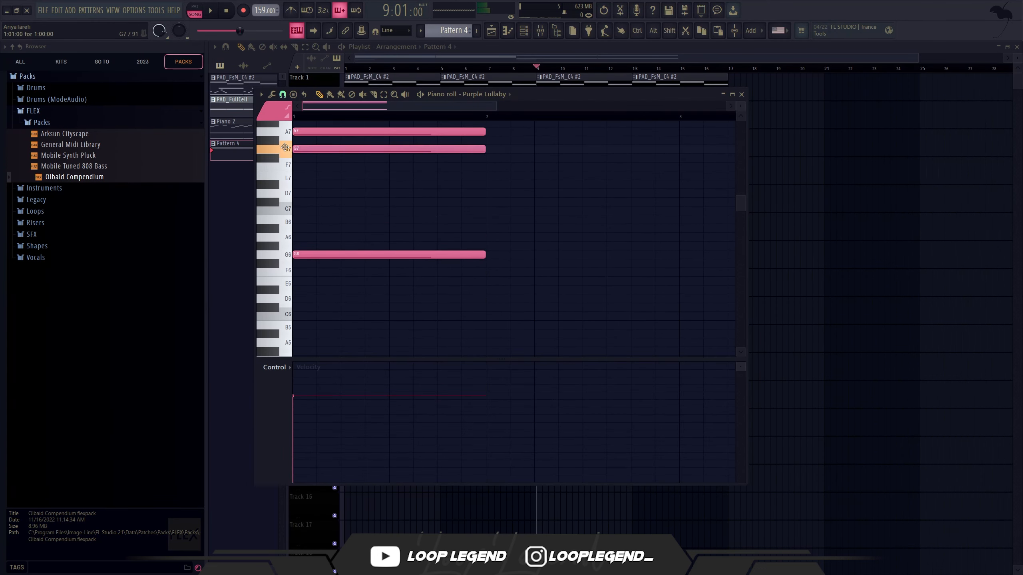
Step: Replace the long G7 note with half-beat notes in bar 1: D7 on step 1, A#6 on step 3 and A6 on step 7
{"action": "left_click", "coordinate": [306, 147], "text": "ctrl"}
{"action": "key", "text": "shift+Down"}
{"action": "key", "text": "shift+Down"}
{"action": "key", "text": "shift+Down"}
{"action": "key", "text": "shift+Down"}
{"action": "key", "text": "shift+Down"}
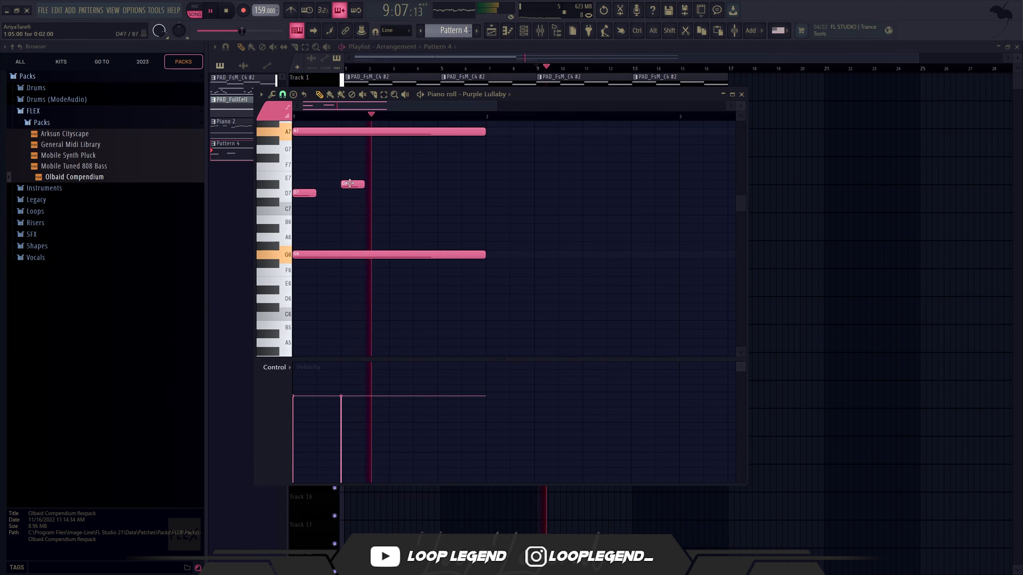
{"action": "left_click_drag", "start_coordinate": [354, 185], "coordinate": [326, 199]}
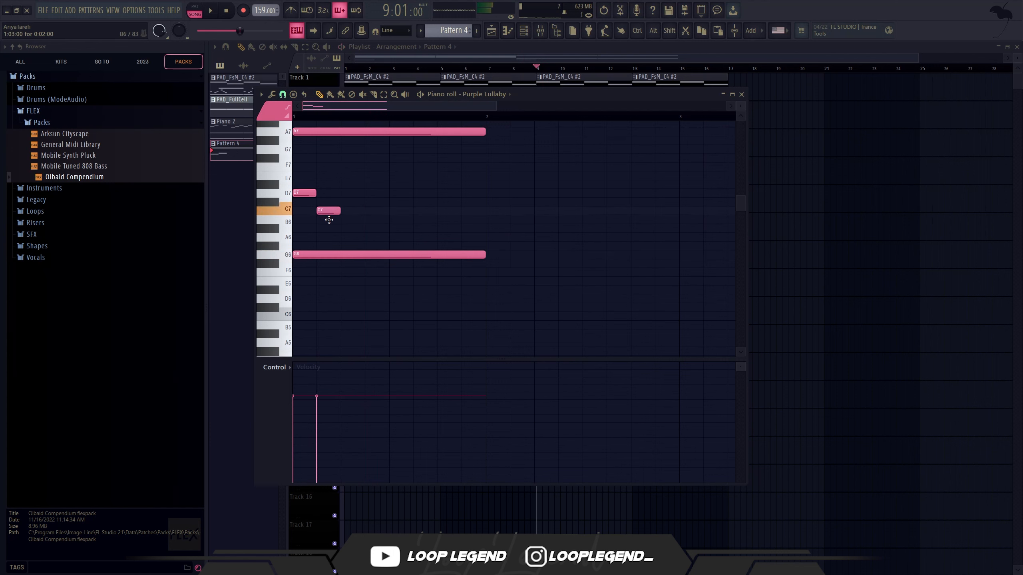
{"action": "key", "text": "space"}
{"action": "left_click", "coordinate": [368, 237]}
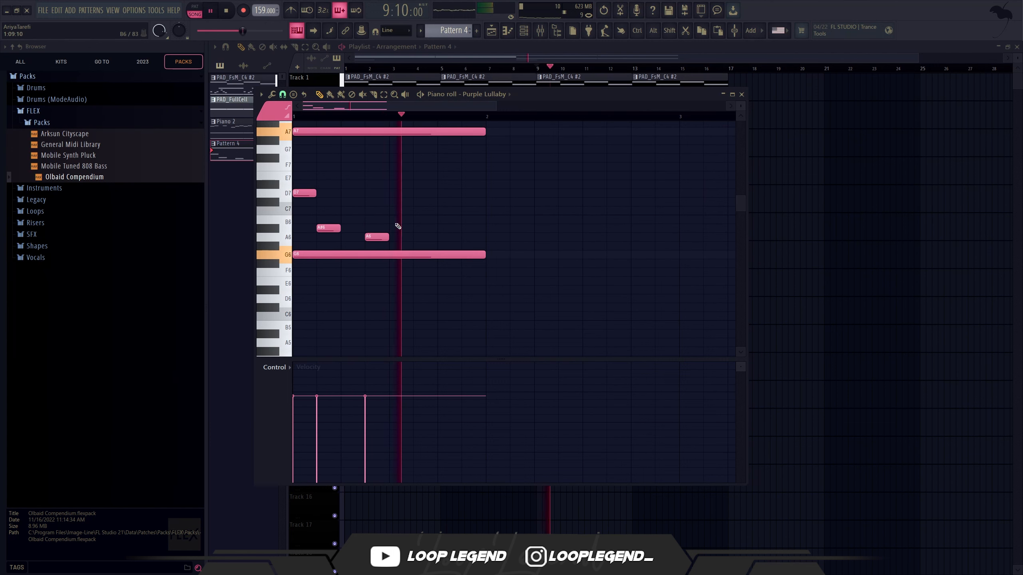
Step: Add half-beat bell notes in bar 1: A6 on step 9, D7 on step 13 and A#6 on step 15
{"action": "left_click", "coordinate": [393, 184]}
{"action": "left_click", "coordinate": [441, 185]}
{"action": "left_click_drag", "start_coordinate": [441, 185], "coordinate": [399, 238]}
{"action": "right_click", "coordinate": [448, 194]}
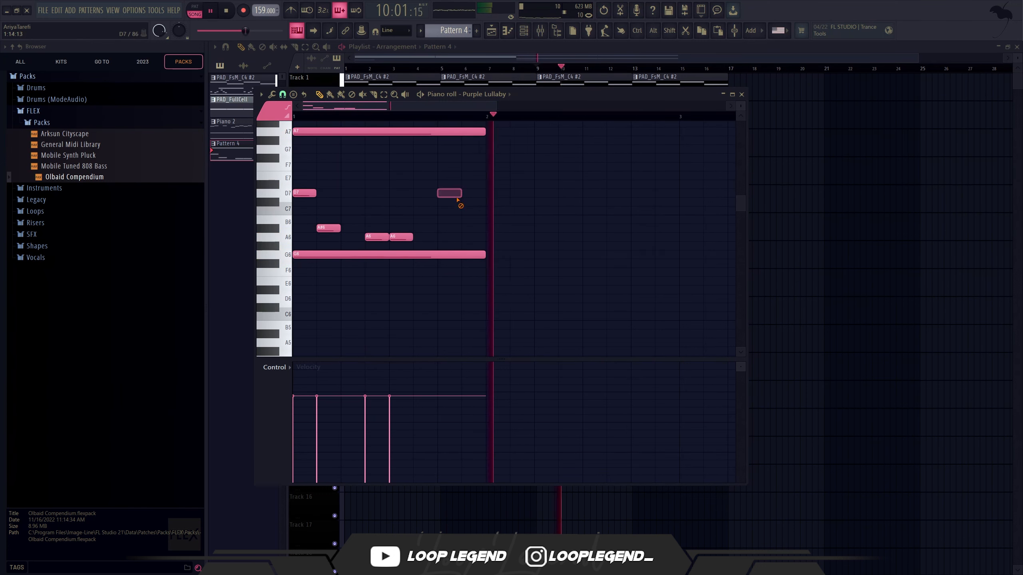
{"action": "key", "text": "ctrl+z"}
{"action": "left_click", "coordinate": [479, 238]}
{"action": "left_click_drag", "start_coordinate": [471, 238], "coordinate": [470, 228]}
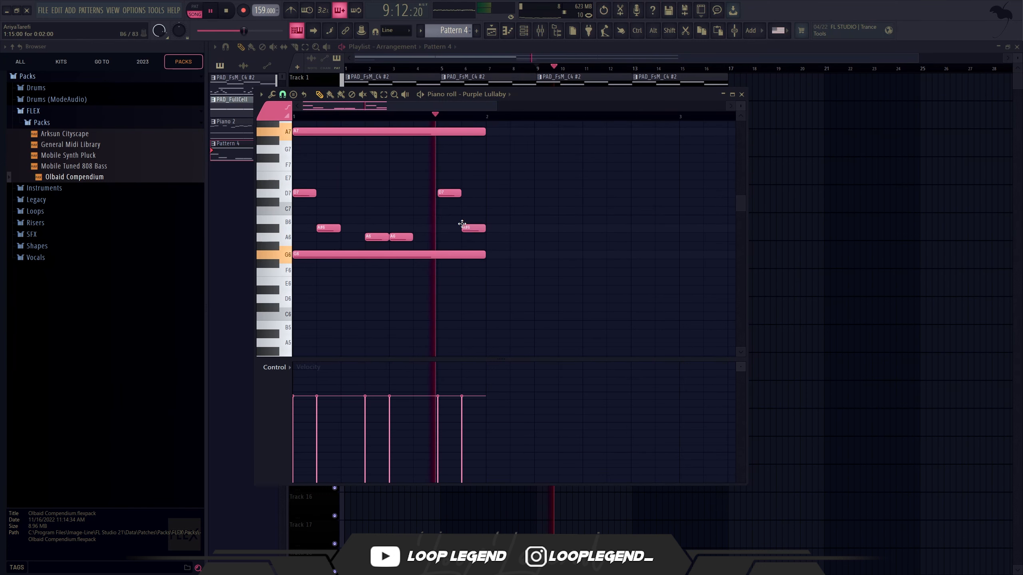
Step: Duplicate the one-bar bell phrase into bar 2 and stop playback
{"action": "scroll", "coordinate": [469, 229], "scroll_direction": "down", "scroll_amount": 2}
{"action": "key", "text": "ctrl+b"}
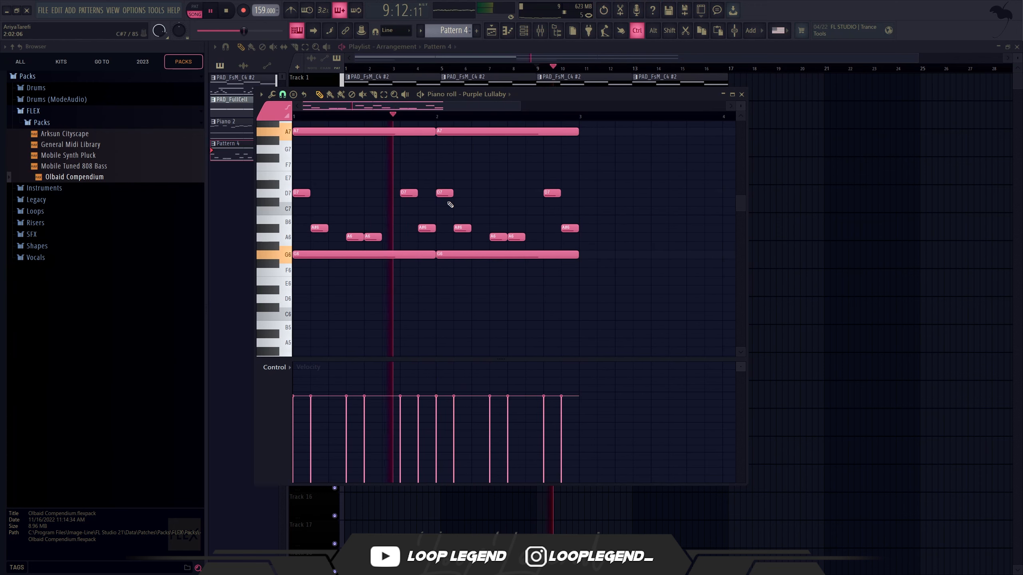
{"action": "key", "text": "space"}
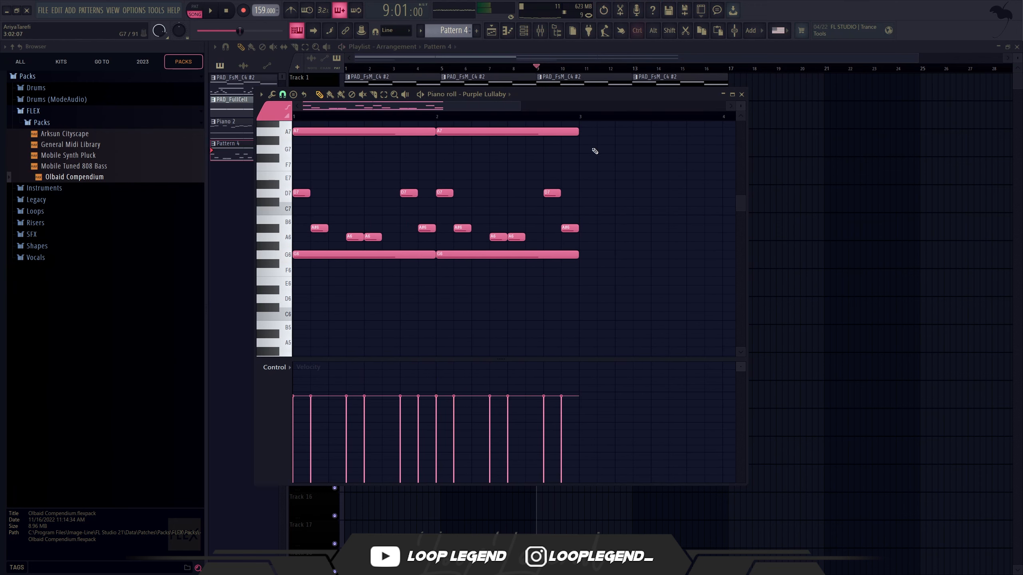
Step: Select all bell notes and compress the two-bar phrase into the first beat of bar 1
{"action": "key", "text": "ctrl+a"}
{"action": "left_click", "coordinate": [599, 188]}
{"action": "key", "text": "ctrl+z"}
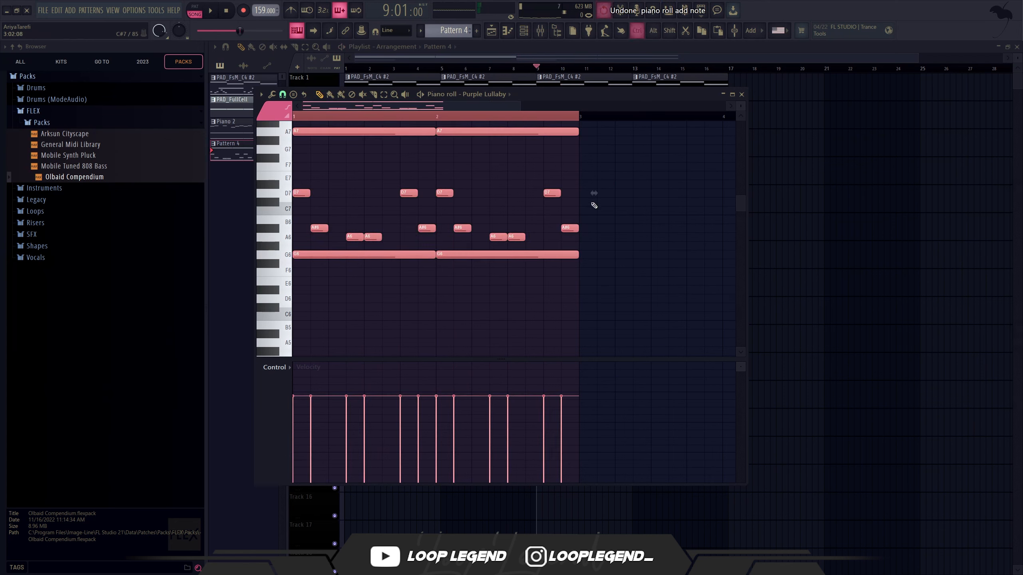
{"action": "left_click_drag", "start_coordinate": [593, 193], "coordinate": [348, 201]}
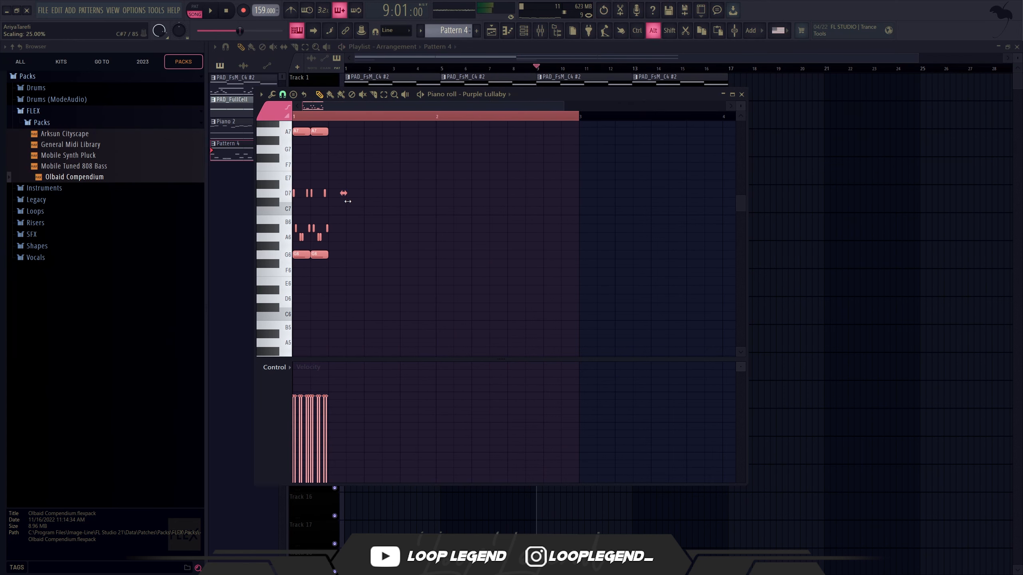
{"action": "key", "text": "space"}
{"action": "left_click", "coordinate": [349, 203], "text": "ctrl"}
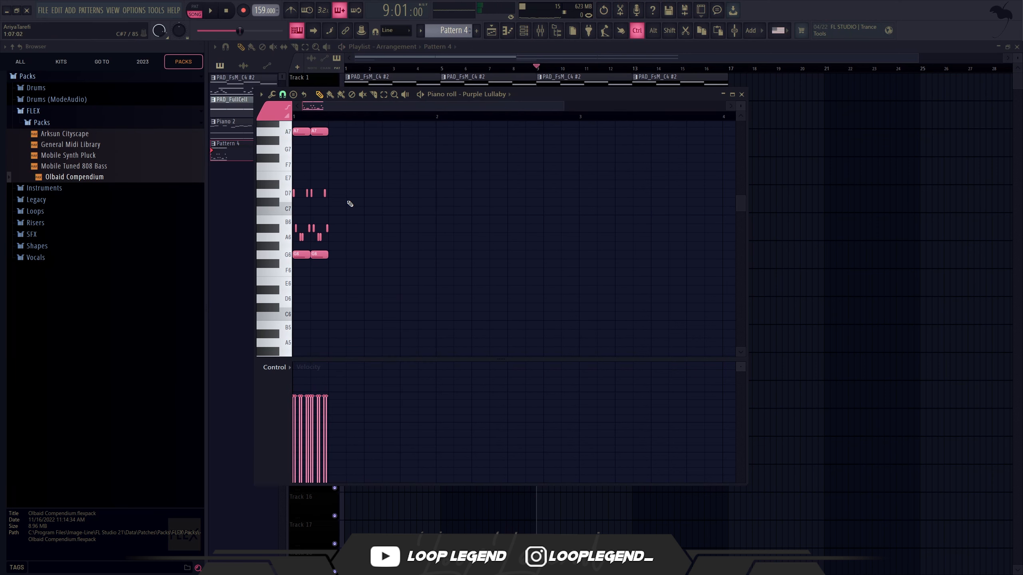
Step: Repeat the bell phrase across bar 1, with the two middle copies an octave lower and the last back at the original octave
{"action": "key", "text": "ctrl+b"}
{"action": "key", "text": "ctrl+Down"}
{"action": "key", "text": "ctrl+b"}
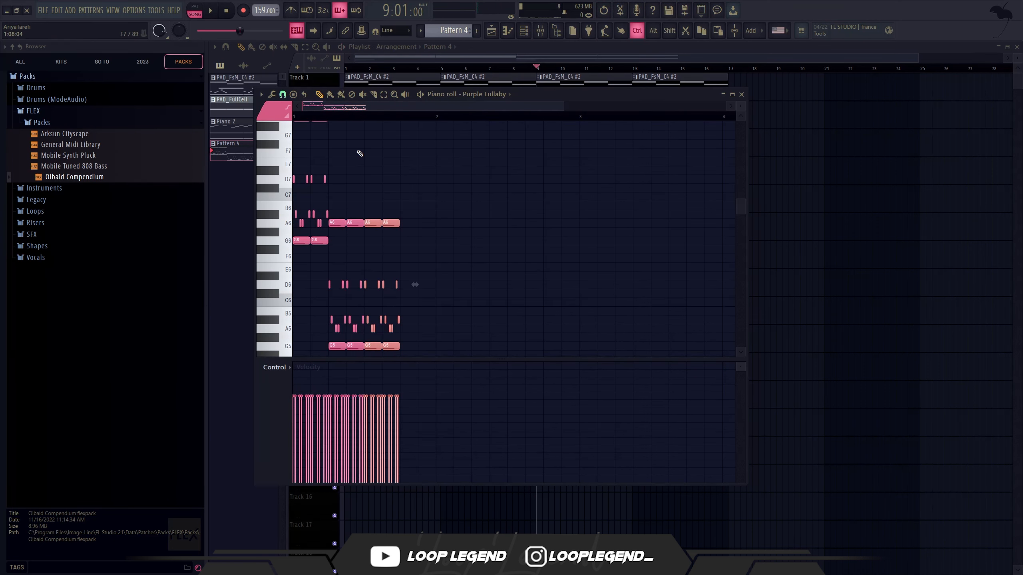
{"action": "key", "text": "ctrl+b"}
{"action": "key", "text": "ctrl+Up"}
{"action": "key", "text": "F7"}
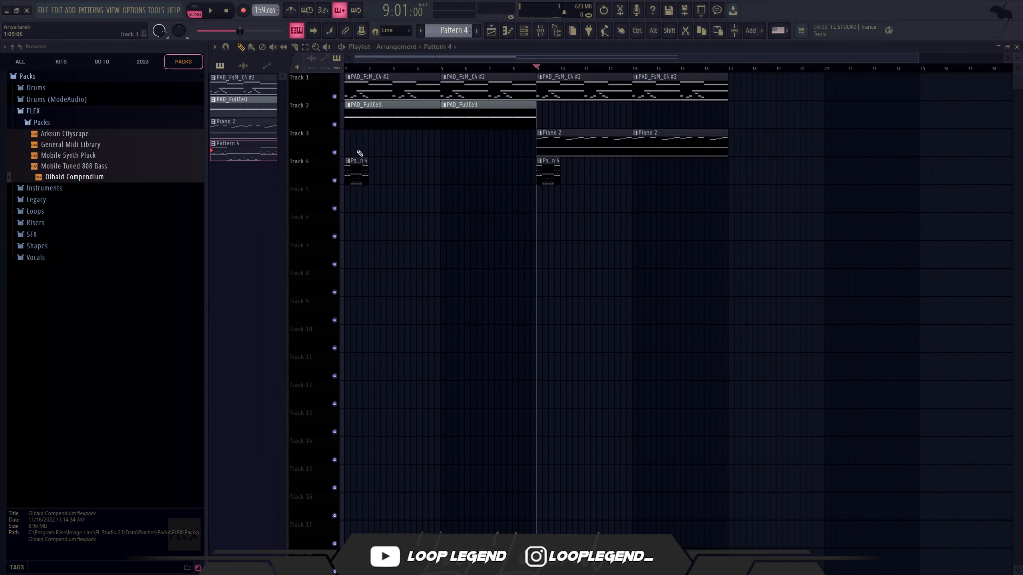
Step: Adjust Purple Lullaby's volume envelope attack while playing the pattern, and change the Fruity Phaser mix level on its mixer track
{"action": "key", "text": "F6"}
{"action": "left_click", "coordinate": [350, 145]}
{"action": "key", "text": "space"}
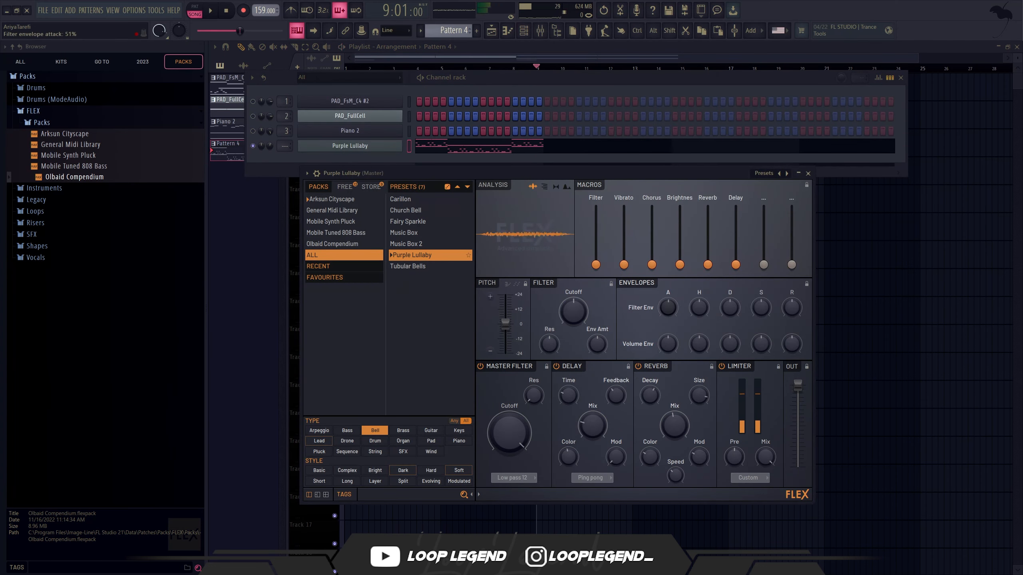
{"action": "key", "text": "space"}
{"action": "left_click_drag", "start_coordinate": [668, 343], "coordinate": [668, 331]}
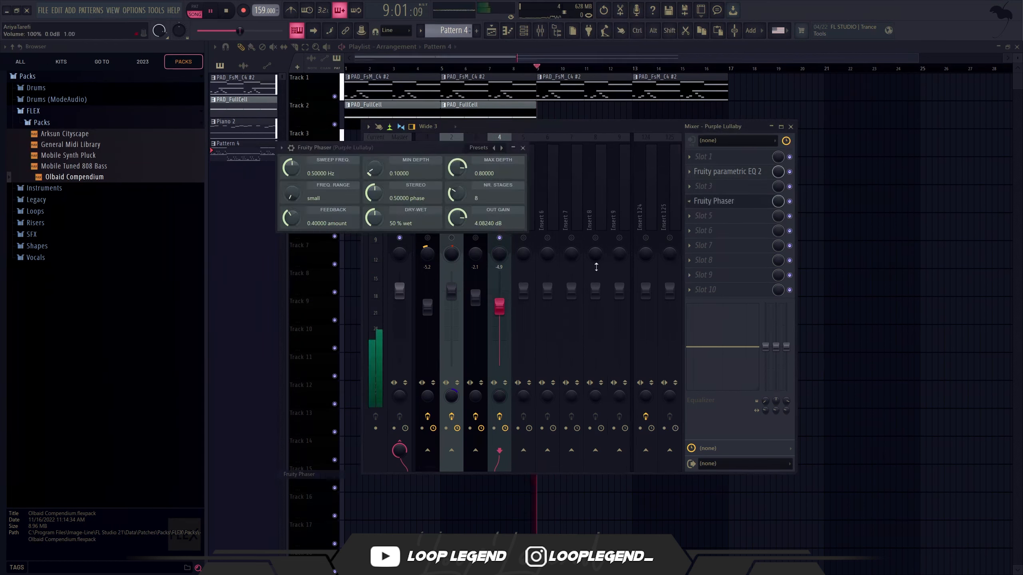
{"action": "left_click_drag", "start_coordinate": [770, 200], "coordinate": [770, 226]}
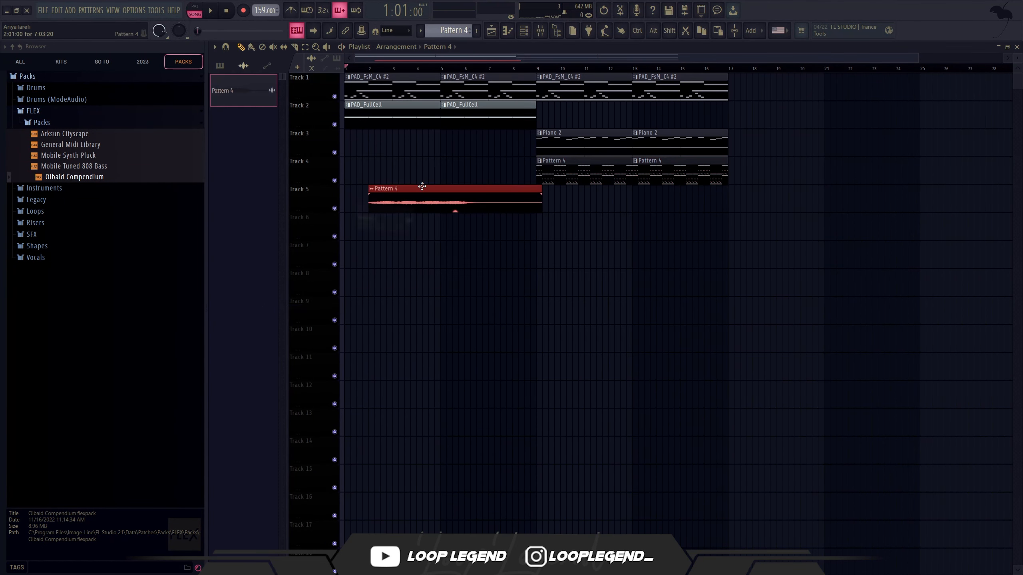
Step: Reverse the rendered Pattern 4 audio clip on Track 5 and move it so that it ends at bar 25
{"action": "double_click", "coordinate": [420, 187]}
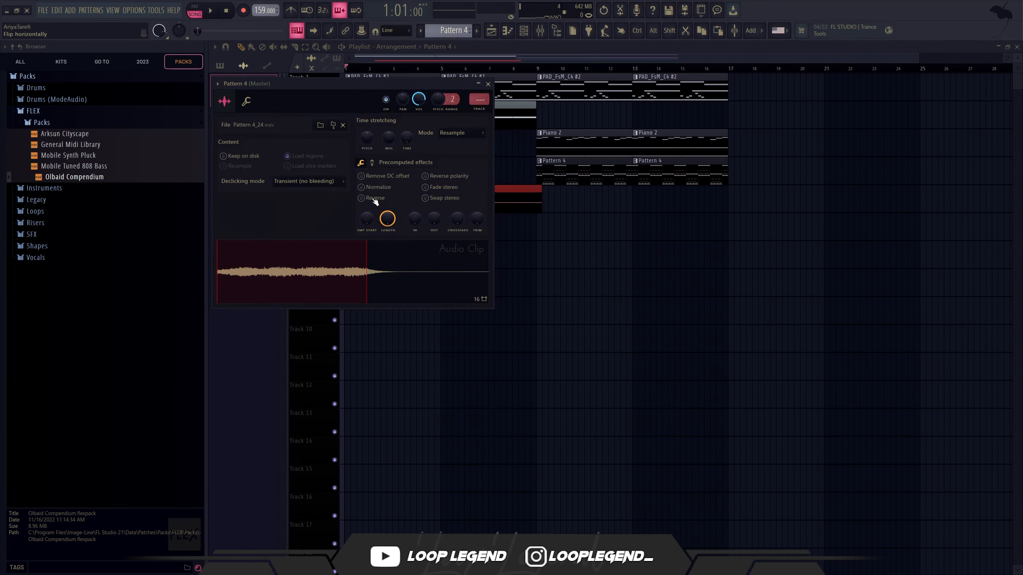
{"action": "left_click", "coordinate": [361, 198]}
{"action": "left_click_drag", "start_coordinate": [451, 210], "coordinate": [520, 210]}
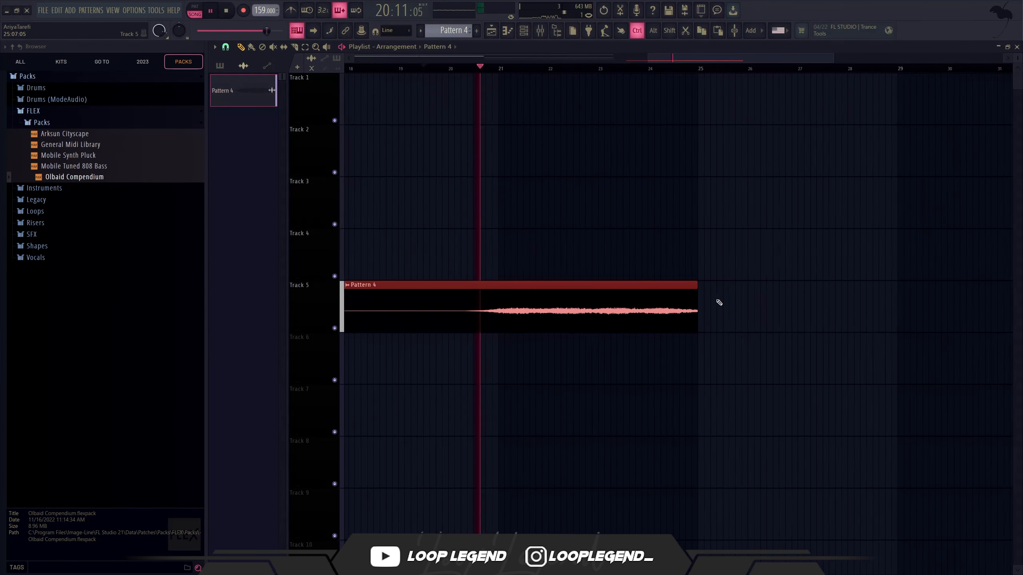
Step: Slice the reversed clip at bar 21, delete the part before it, and consolidate the remaining four bars
{"action": "scroll", "coordinate": [719, 302], "scroll_direction": "up", "scroll_amount": 1}
{"action": "key", "text": "c"}
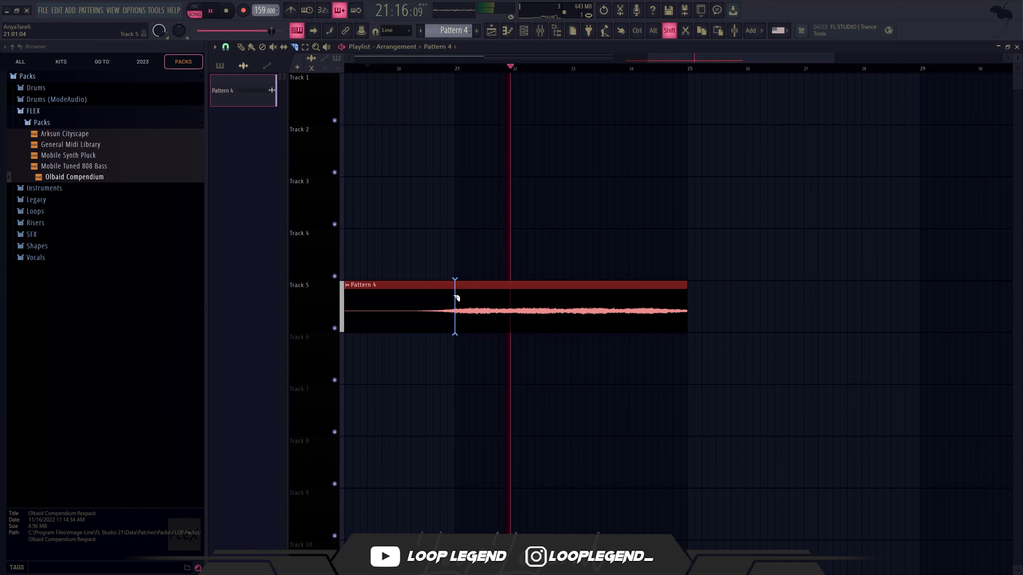
{"action": "left_click", "coordinate": [455, 298], "text": "shift"}
{"action": "right_click", "coordinate": [439, 313]}
{"action": "left_click_drag", "start_coordinate": [438, 363], "coordinate": [696, 261]}
{"action": "key", "text": "ctrl+alt+c"}
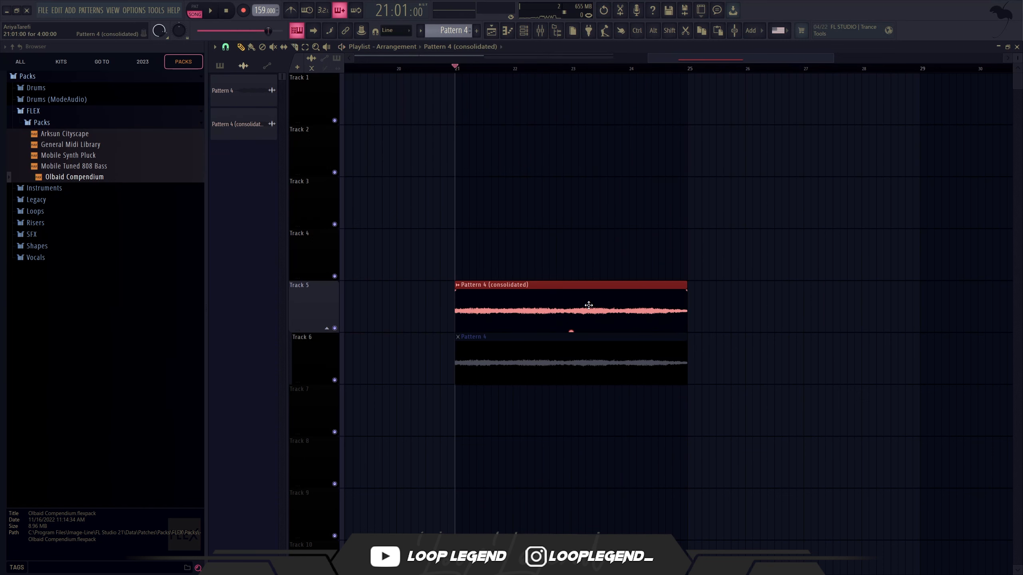
Step: Open the consolidated Pattern 4 clip in a new Fruity Slicer channel and slice it by beat
{"action": "double_click", "coordinate": [584, 298]}
{"action": "right_click", "coordinate": [427, 285]}
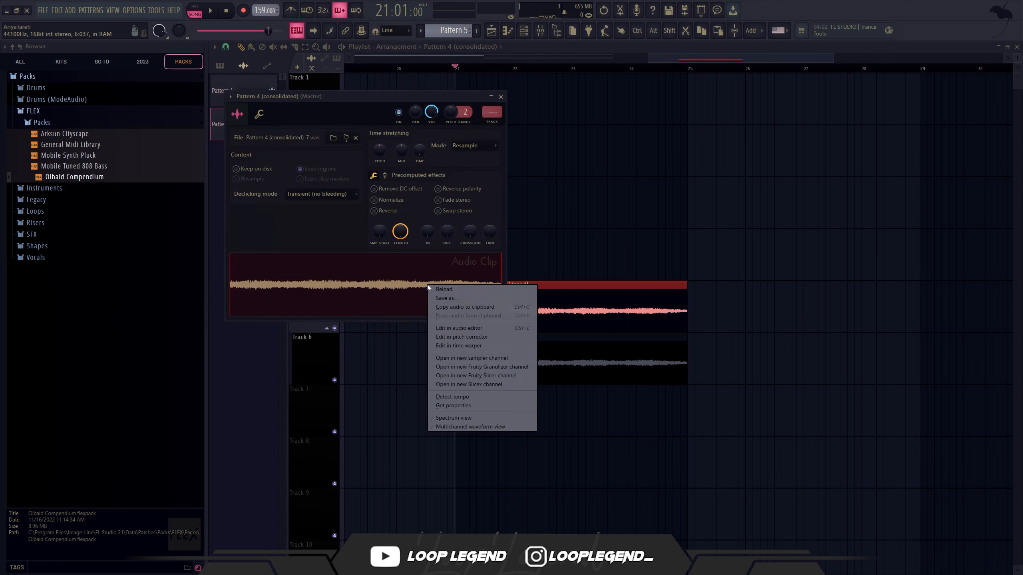
{"action": "left_click", "coordinate": [482, 374]}
{"action": "left_click", "coordinate": [306, 135]}
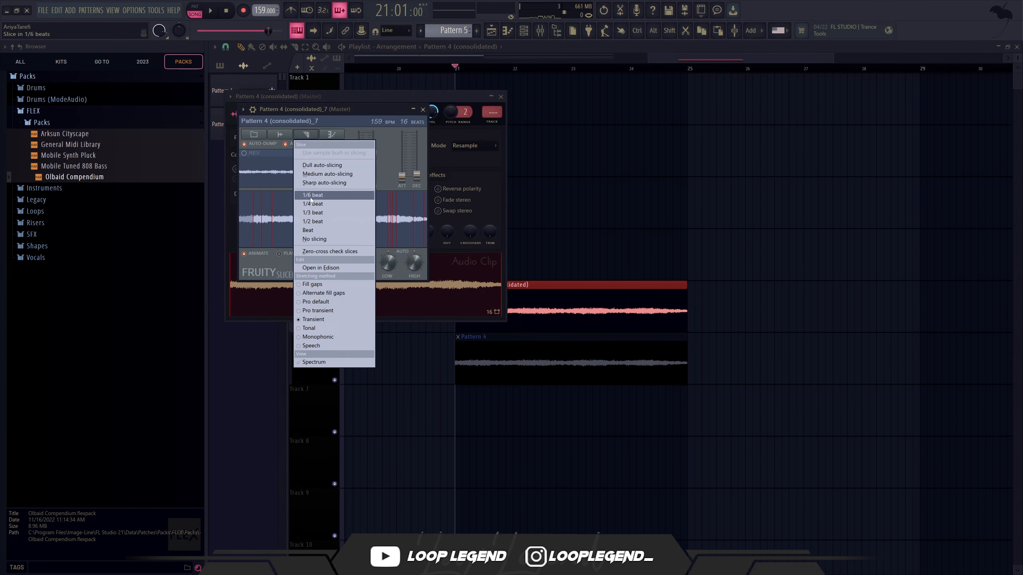
{"action": "left_click", "coordinate": [324, 233]}
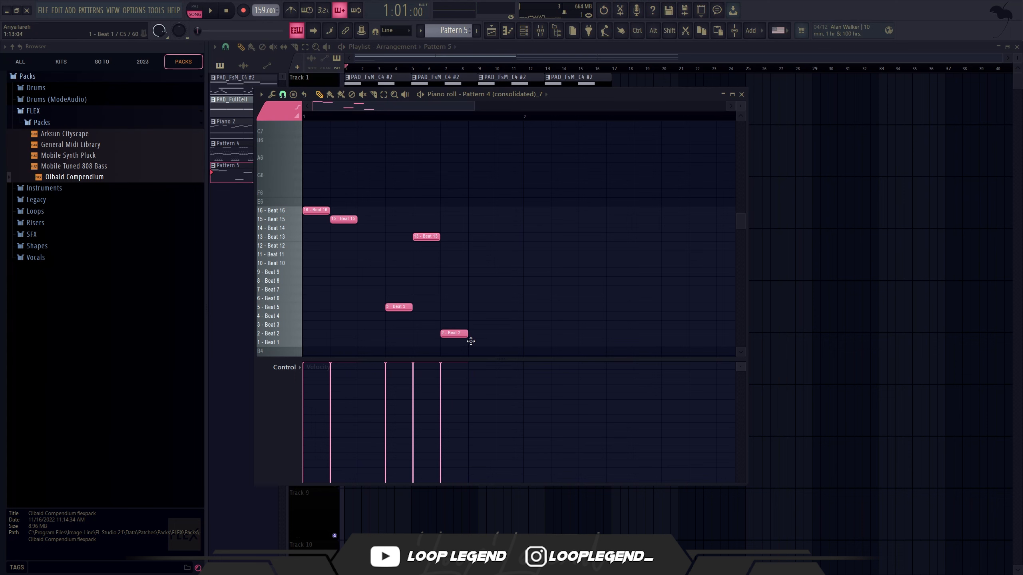
Step: Fill the gaps in the slice pattern with a Beat 7 note and a closing Beat 1 note
{"action": "left_click", "coordinate": [364, 290]}
{"action": "key", "text": "space"}
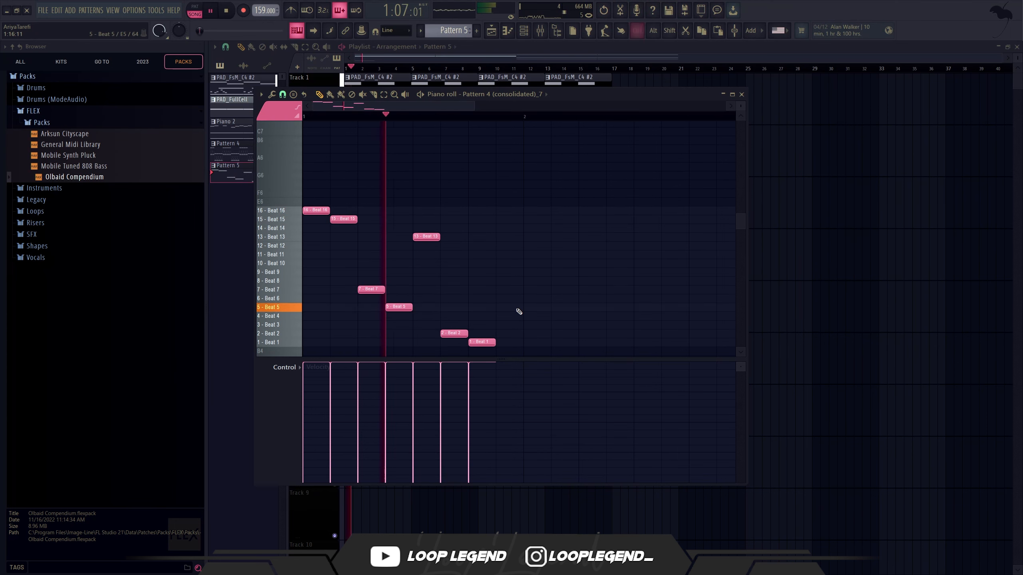
{"action": "key", "text": "ctrl+b"}
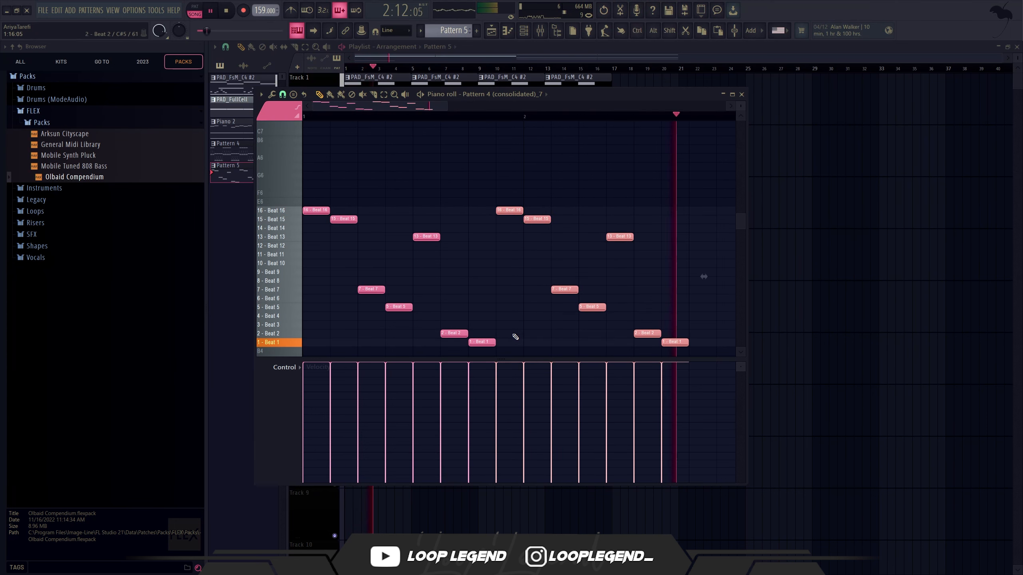
{"action": "key", "text": "ctrl+z"}
Step: Extend the last Beat 1 note to the end of bar 1 and repeat the slice phrase across four bars
{"action": "left_click_drag", "start_coordinate": [495, 343], "coordinate": [523, 342]}
{"action": "key", "text": "ctrl+b"}
{"action": "scroll", "coordinate": [523, 320], "scroll_direction": "down", "scroll_amount": 3}
{"action": "left_click", "coordinate": [542, 293], "text": "ctrl"}
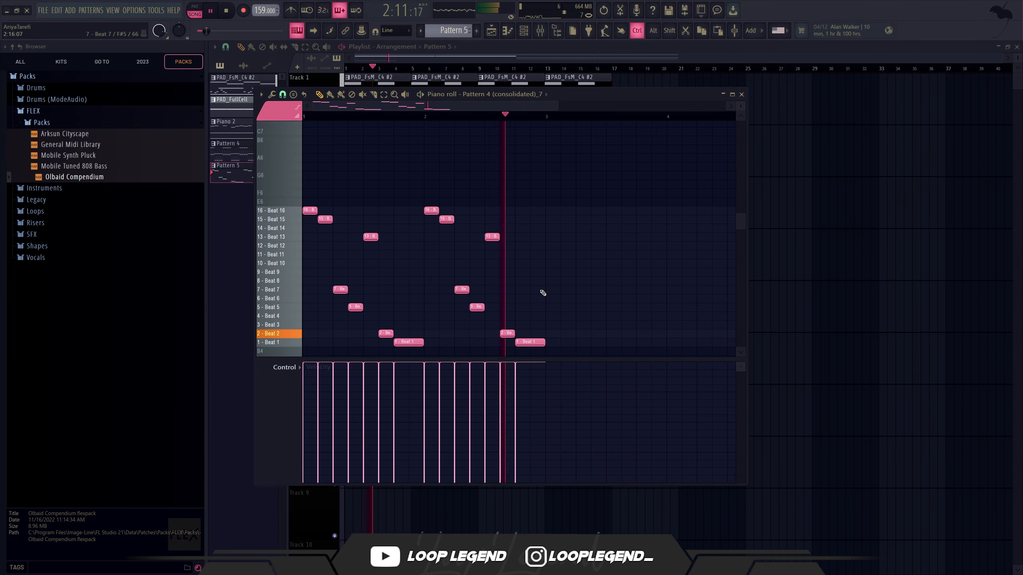
{"action": "key", "text": "ctrl+b"}
{"action": "scroll", "coordinate": [537, 294], "scroll_direction": "down", "scroll_amount": 3}
Step: Duplicate the Pattern 5 clip on Track 5 so the two copies run from bar 1 to bar 9
{"action": "key", "text": "F7"}
{"action": "left_click", "coordinate": [308, 327]}
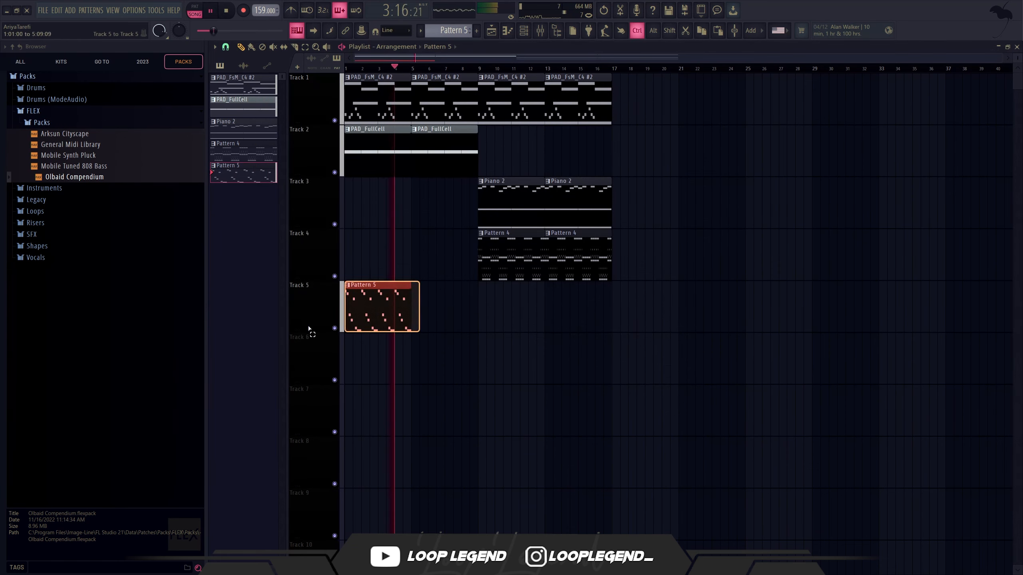
{"action": "key", "text": "ctrl+b"}
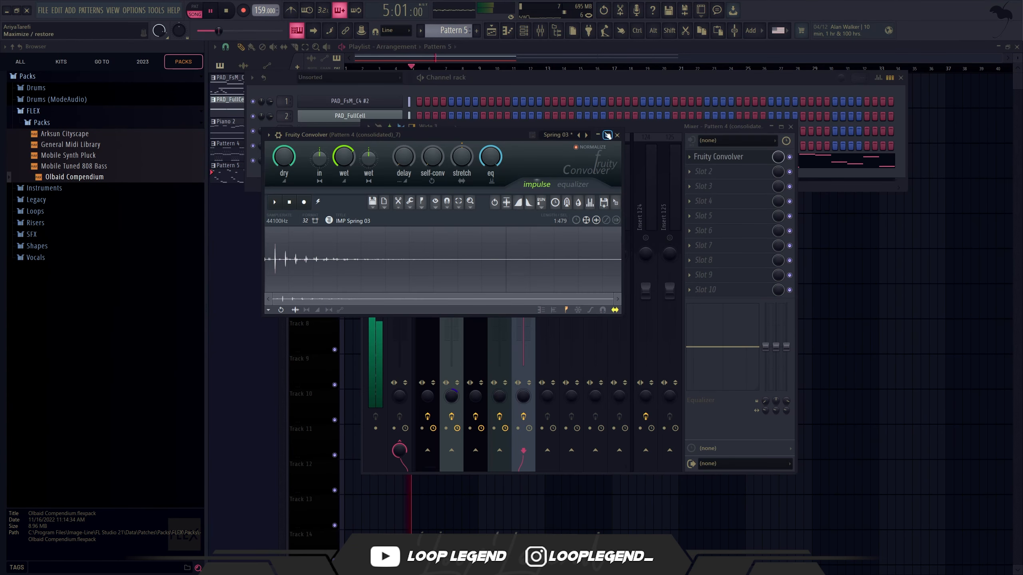
Step: Change the Fruity Convolver impulse preset to Spring 04 on the slicer's mixer track
{"action": "left_click", "coordinate": [568, 136]}
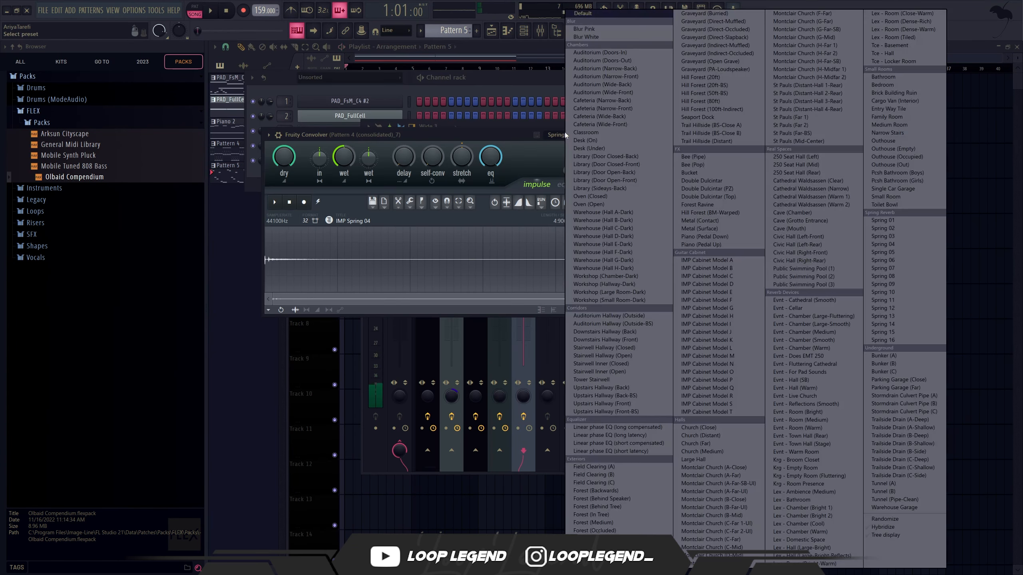
{"action": "left_click", "coordinate": [522, 156]}
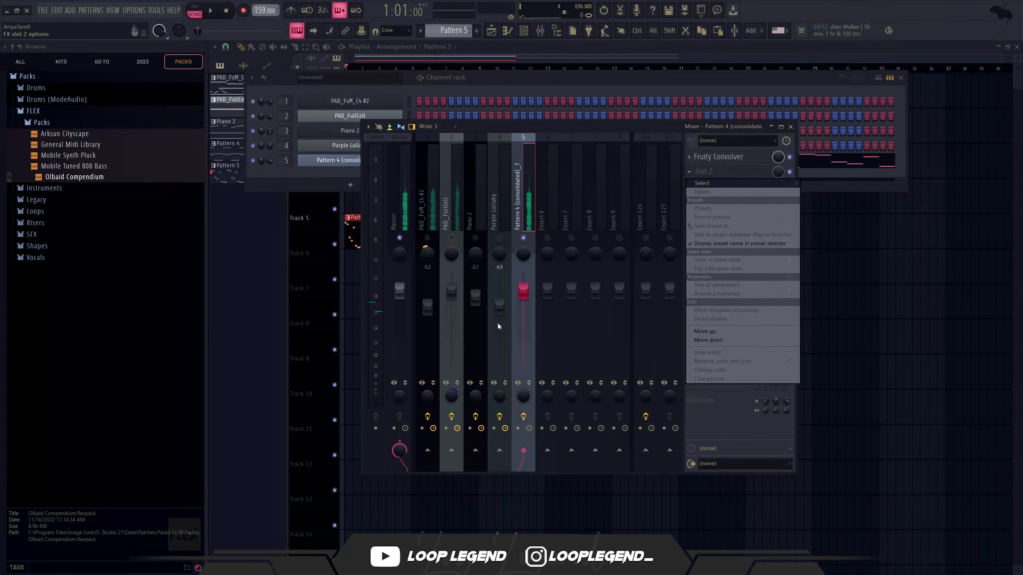
{"action": "left_click", "coordinate": [498, 324]}
{"action": "key", "text": "F9"}
Step: Clone the Pattern 4 (consolidated)_7 channel and copy the original's notes into the clone
{"action": "left_click", "coordinate": [359, 163]}
{"action": "key", "text": "Escape"}
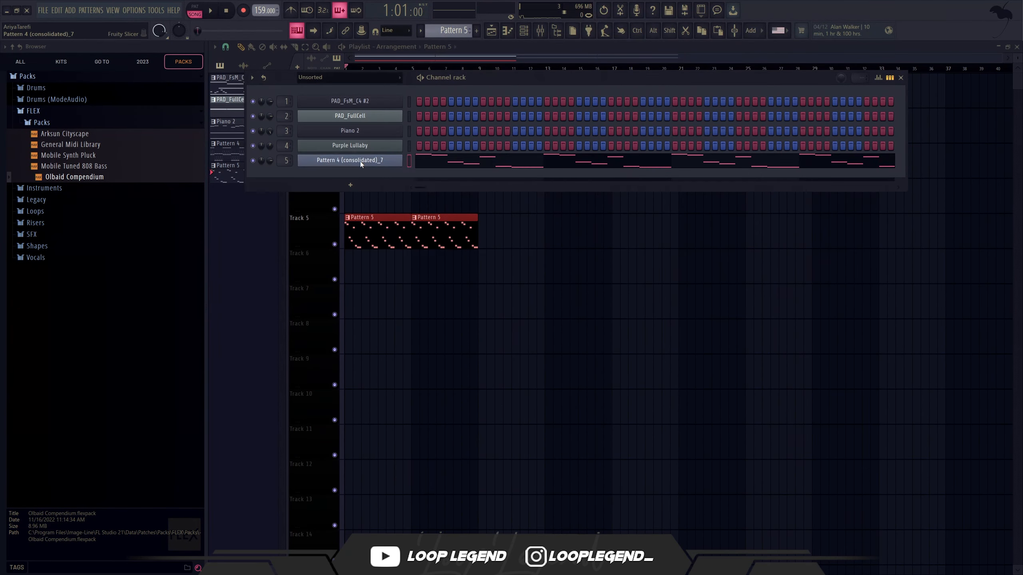
{"action": "key", "text": "alt+c"}
{"action": "key", "text": "Escape"}
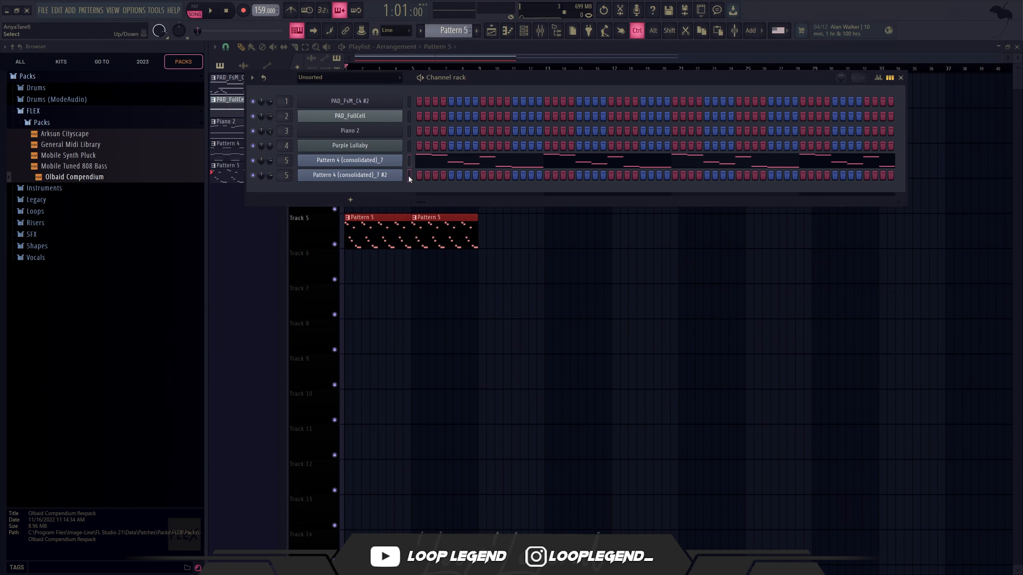
{"action": "left_click", "coordinate": [377, 176]}
{"action": "key", "text": "Escape"}
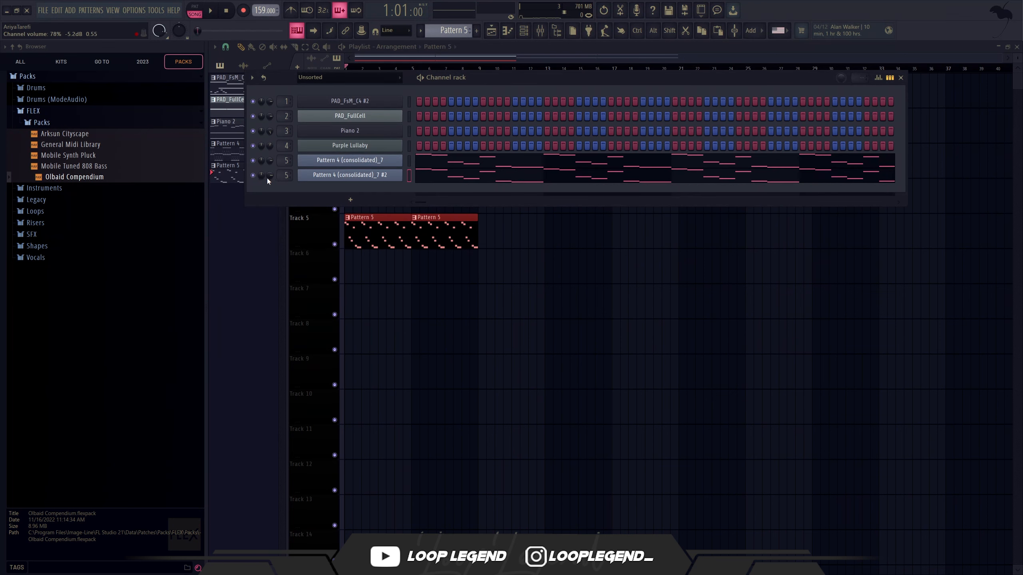
Step: Lower the cloned slicer channel's volume while playing the arrangement
{"action": "left_click_drag", "start_coordinate": [271, 177], "coordinate": [271, 138]}
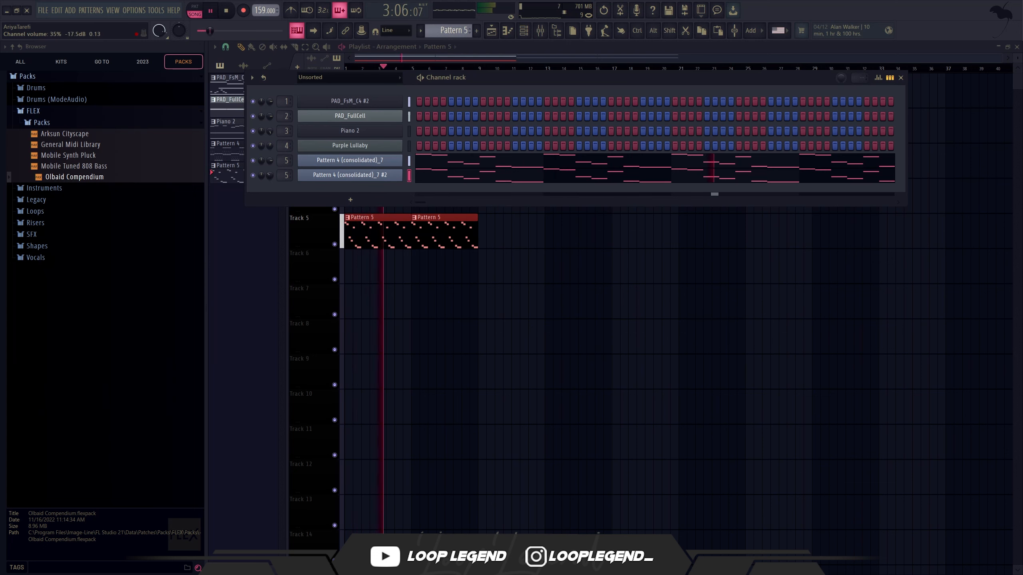
{"action": "left_click", "coordinate": [313, 175]}
{"action": "key", "text": "Escape"}
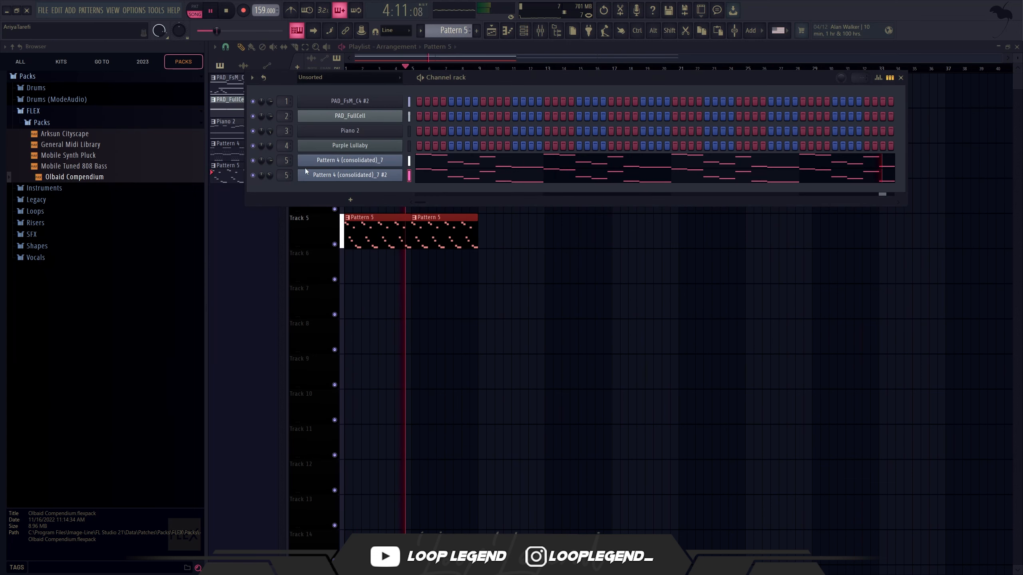
{"action": "left_click_drag", "start_coordinate": [270, 177], "coordinate": [271, 201]}
Step: Clone the #2 slicer channel once more and mute the original Pattern 4 (consolidated)_7 channel
{"action": "right_click", "coordinate": [397, 175]}
{"action": "left_click", "coordinate": [468, 229]}
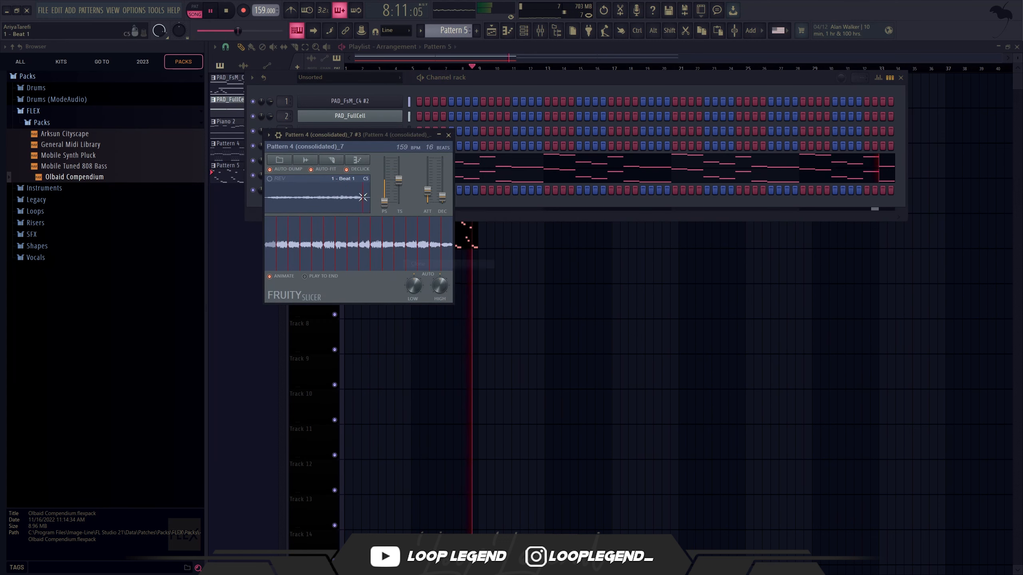
{"action": "key", "text": "Escape"}
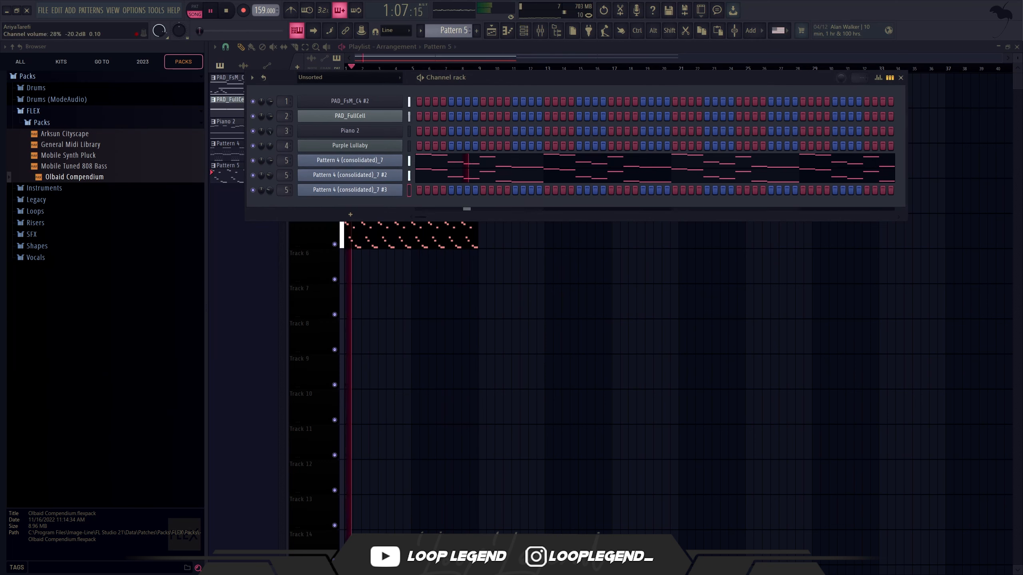
{"action": "left_click", "coordinate": [253, 160]}
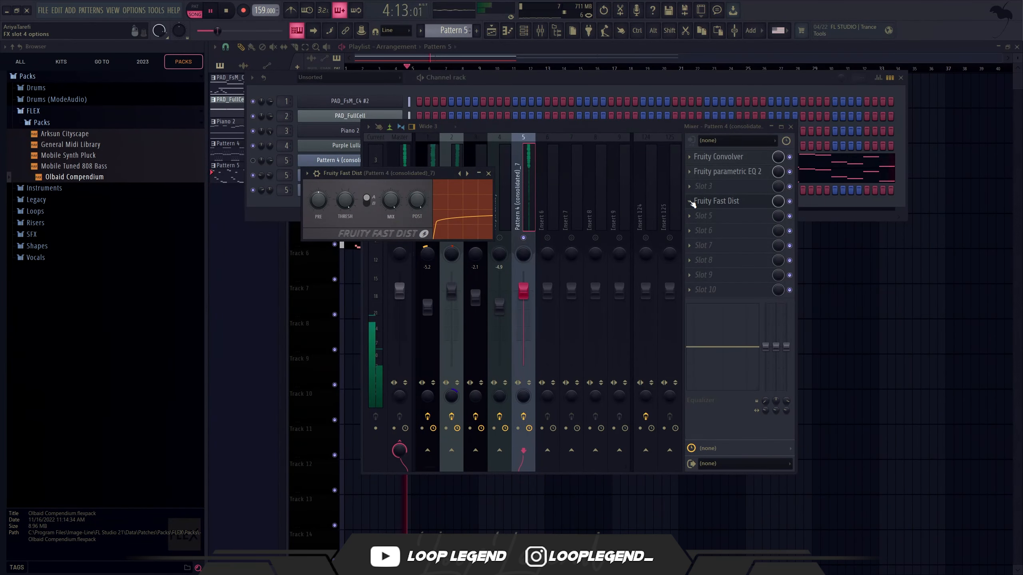
Step: Add Fruity Blood Overdrive to the slicer's mixer track with a pre amp of about 0.22, and move Fruity parametric EQ 2 below it
{"action": "left_click", "coordinate": [690, 201]}
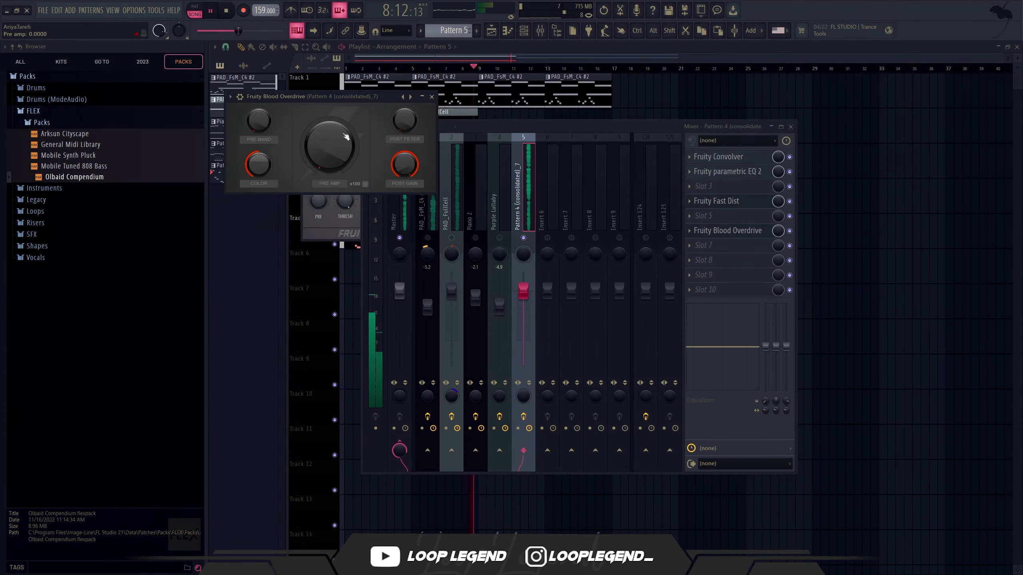
{"action": "left_click_drag", "start_coordinate": [345, 137], "coordinate": [345, 123]}
{"action": "key", "text": "space"}
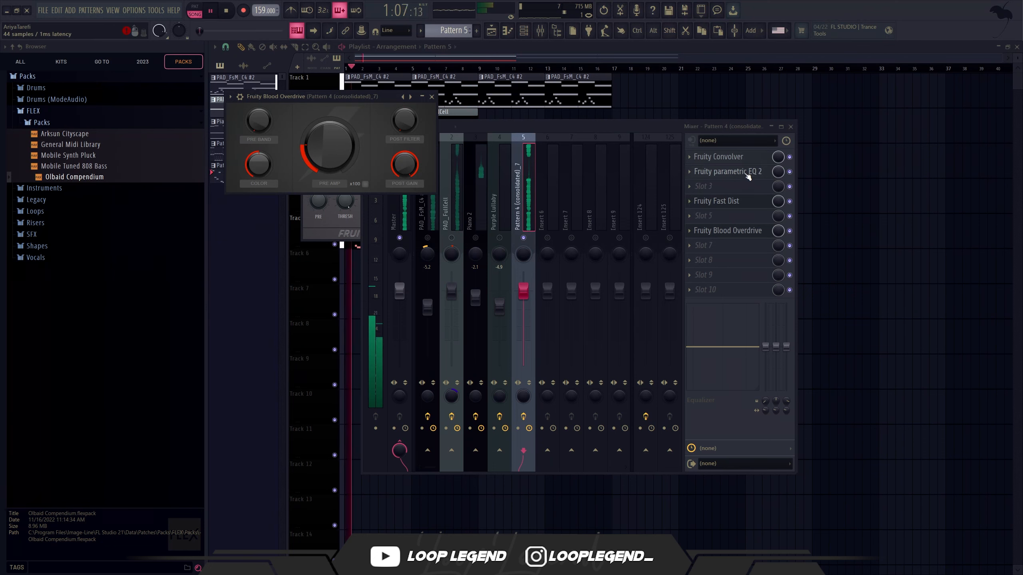
{"action": "left_click_drag", "start_coordinate": [721, 171], "coordinate": [749, 224]}
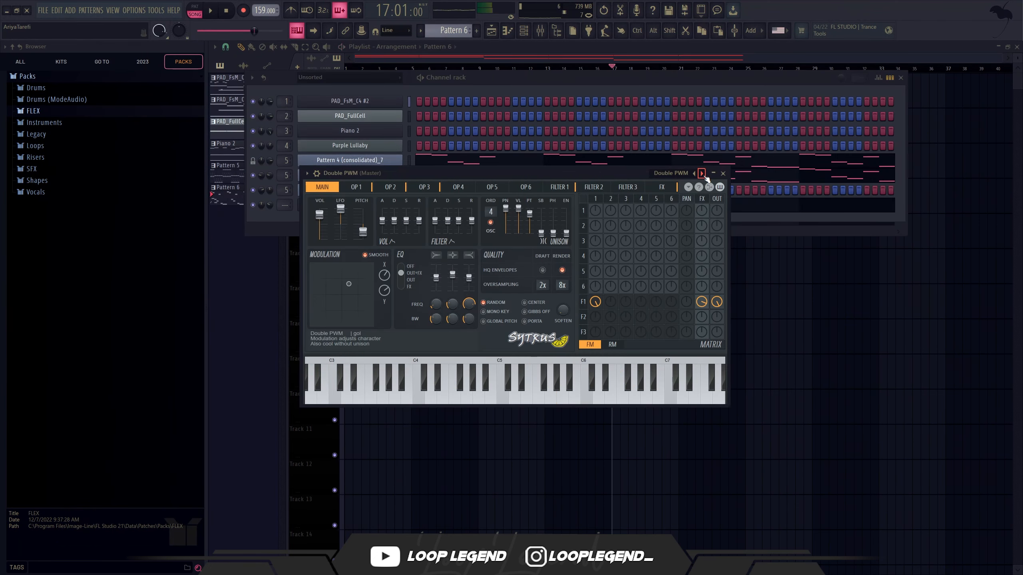
{"action": "key", "text": "space"}
Step: Audition Sytrus presets around Hyper resonant and settle on Guitar harmonics
{"action": "left_click", "coordinate": [702, 174]}
{"action": "left_click", "coordinate": [701, 174]}
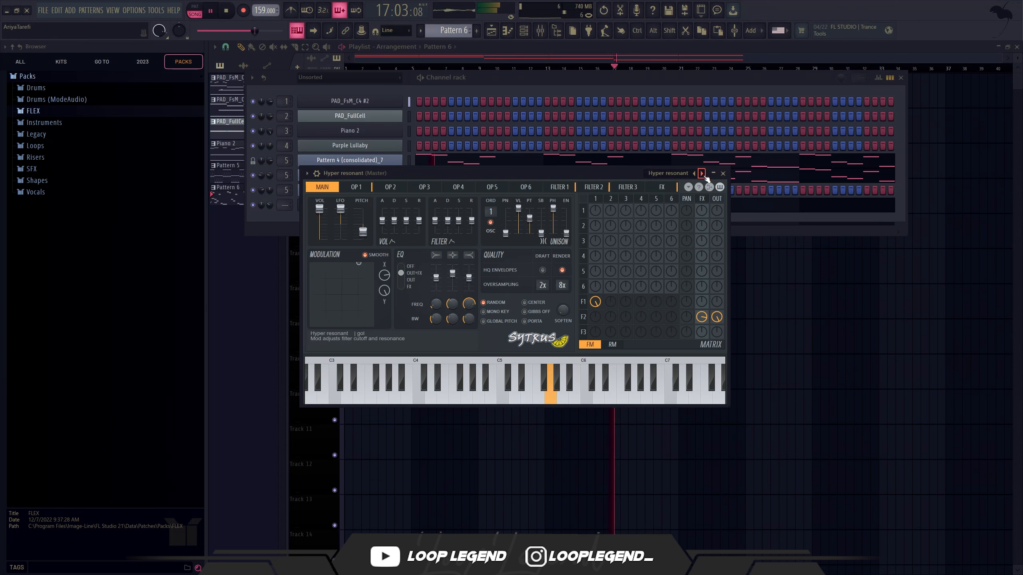
{"action": "left_click", "coordinate": [694, 174]}
{"action": "left_click", "coordinate": [722, 174]}
Step: Add a lower line of one-beat notes G4, A4, A#4 and G4 across bar 1 beneath the Guitar harmonics melody
{"action": "key", "text": "F7"}
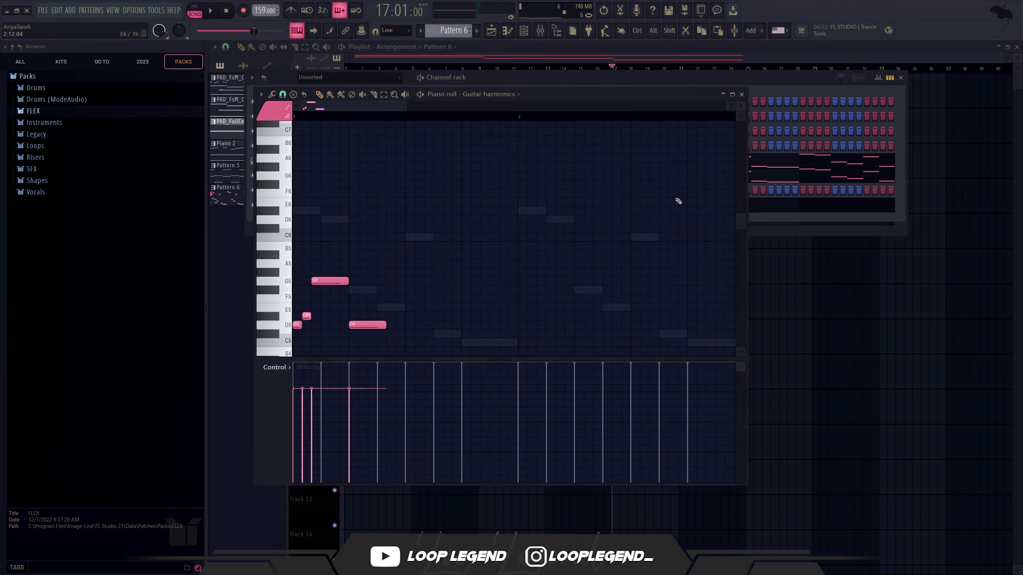
{"action": "scroll", "coordinate": [312, 313], "scroll_direction": "down", "scroll_amount": 3}
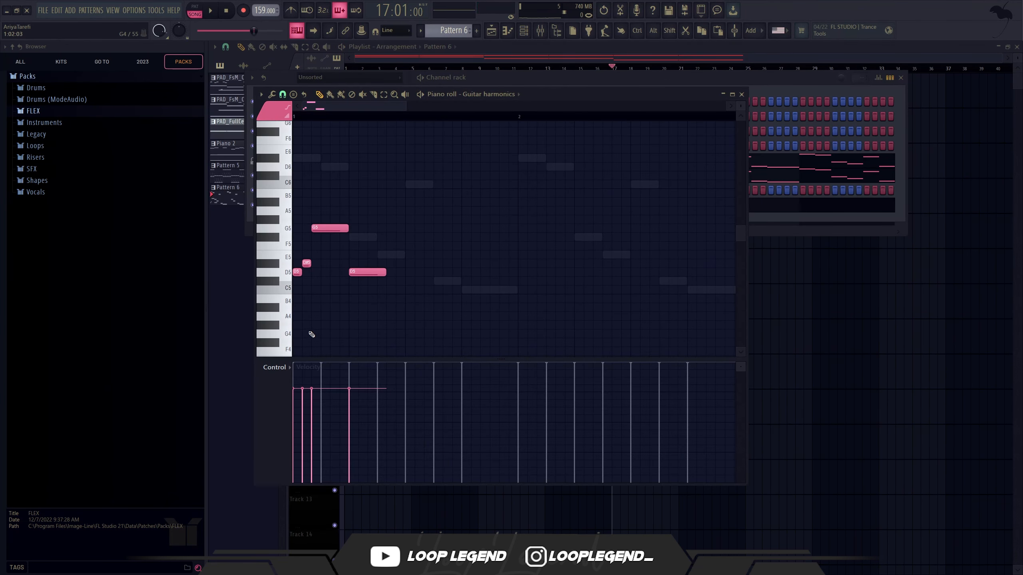
{"action": "left_click_drag", "start_coordinate": [308, 320], "coordinate": [351, 333]}
{"action": "key", "text": "space"}
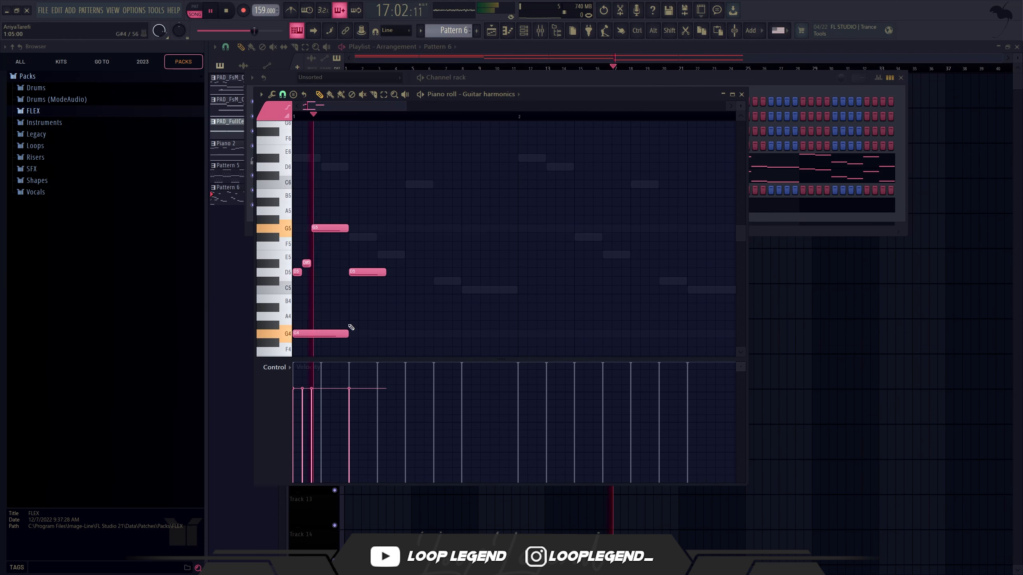
{"action": "left_click", "coordinate": [355, 316]}
{"action": "left_click", "coordinate": [408, 305]}
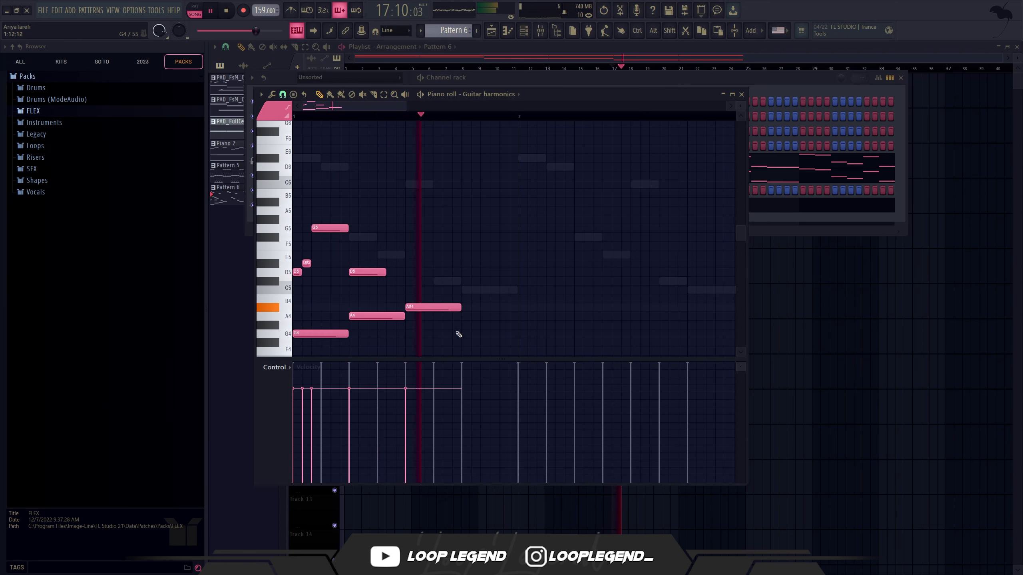
{"action": "left_click", "coordinate": [463, 334]}
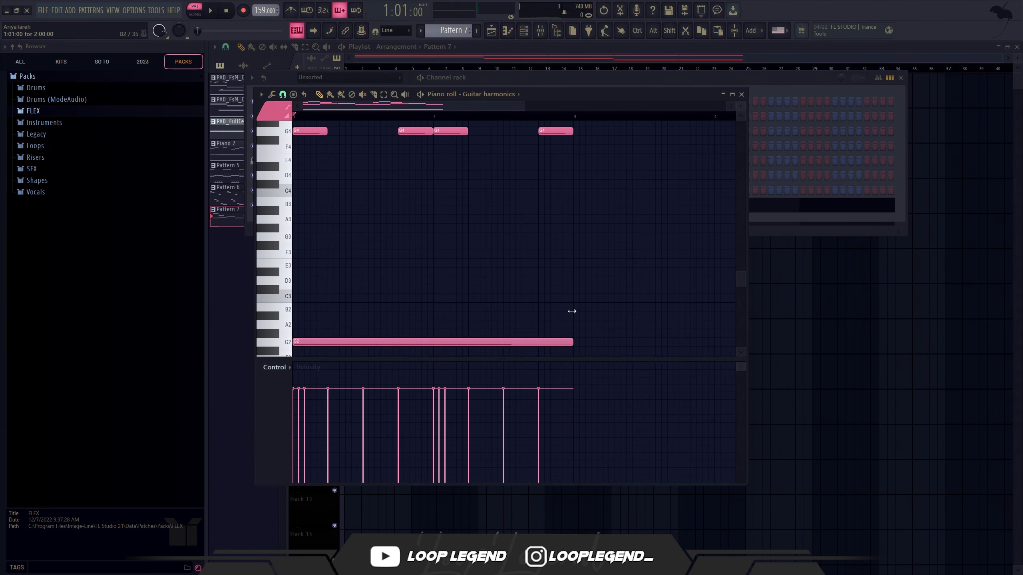
{"action": "key", "text": "space"}
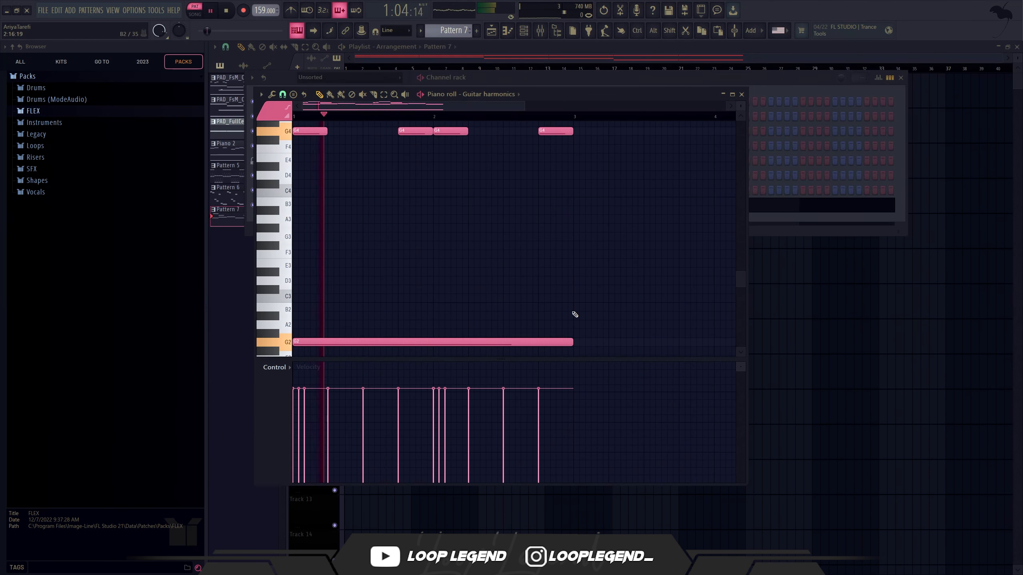
Step: Copy the two-bar G2 note in Pattern 7 and raise the copy to A3
{"action": "key", "text": "space"}
{"action": "mouse_move", "coordinate": [443, 340]}
{"action": "left_mouse_down"}
{"action": "mouse_move", "coordinate": [427, 314]}
{"action": "mouse_move", "coordinate": [420, 236]}
{"action": "mouse_move", "coordinate": [413, 258]}
{"action": "left_mouse_up"}
{"action": "key", "text": "Up"}
{"action": "key", "text": "Up"}
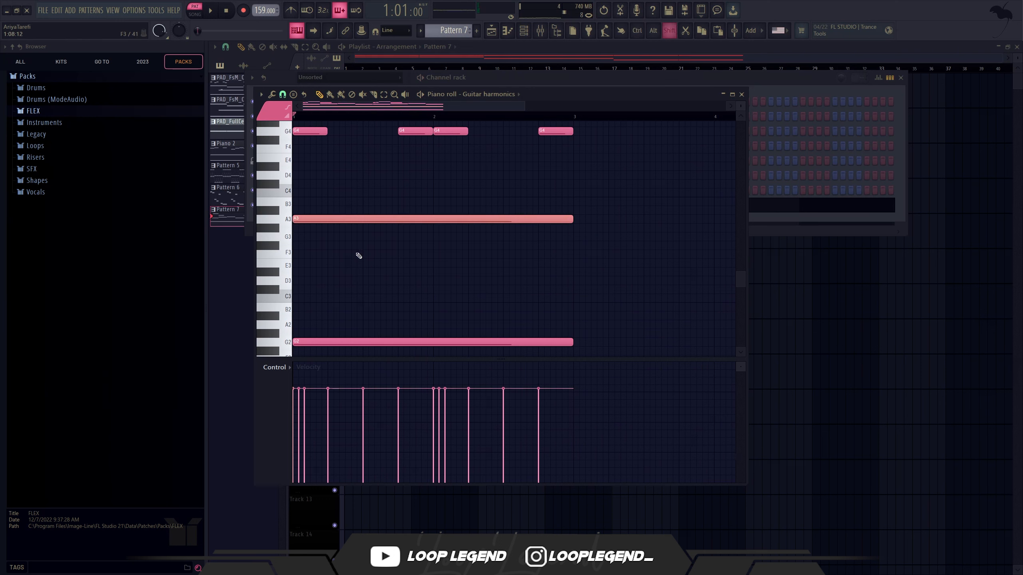
Step: Copy the long A3 note, raise the copy to C4, and play the pattern to check it
{"action": "key", "text": "ctrl+c"}
{"action": "key", "text": "ctrl+v"}
{"action": "key", "text": "shift+Up"}
{"action": "key", "text": "shift+Up"}
{"action": "key", "text": "shift+Up"}
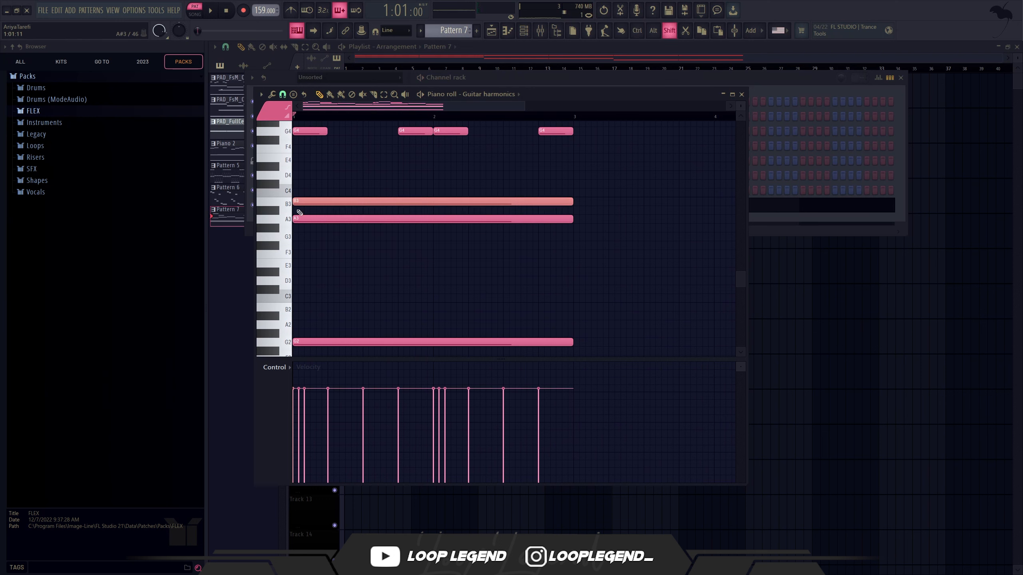
{"action": "key", "text": "space"}
Step: Shorten the C4 note to three beats and follow it with a D4 note of slightly over three beats
{"action": "key", "text": "space"}
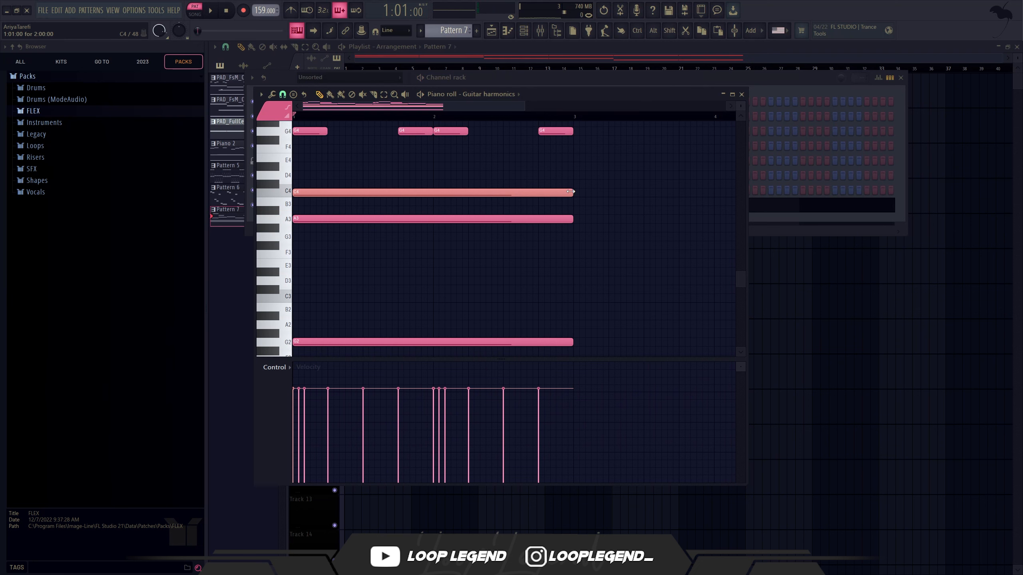
{"action": "left_click_drag", "start_coordinate": [571, 191], "coordinate": [400, 190]}
{"action": "left_click", "coordinate": [402, 175]}
{"action": "key", "text": "space"}
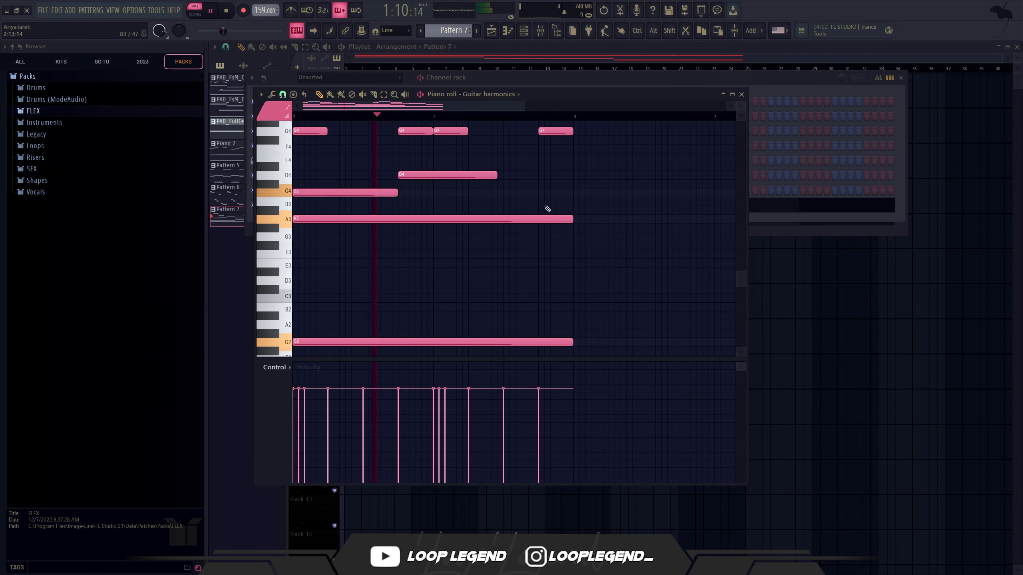
{"action": "left_click_drag", "start_coordinate": [496, 176], "coordinate": [507, 177]}
{"action": "left_click", "coordinate": [509, 165]}
Step: Trim the long A3 note so that it ends together with the D4 note in bar 2
{"action": "key", "text": "space"}
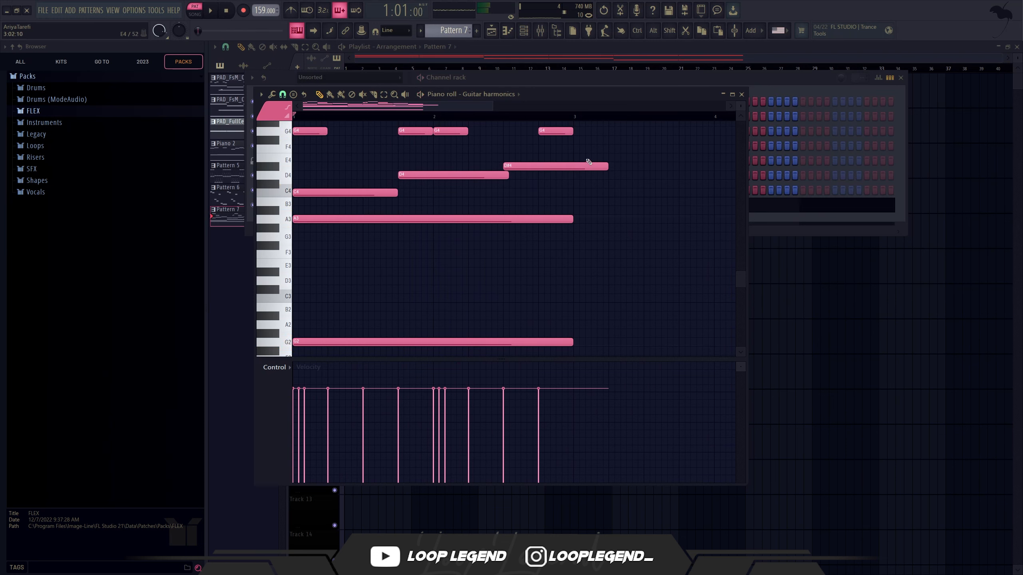
{"action": "right_click", "coordinate": [589, 162]}
{"action": "key", "text": "space"}
{"action": "left_click_drag", "start_coordinate": [572, 216], "coordinate": [498, 233]}
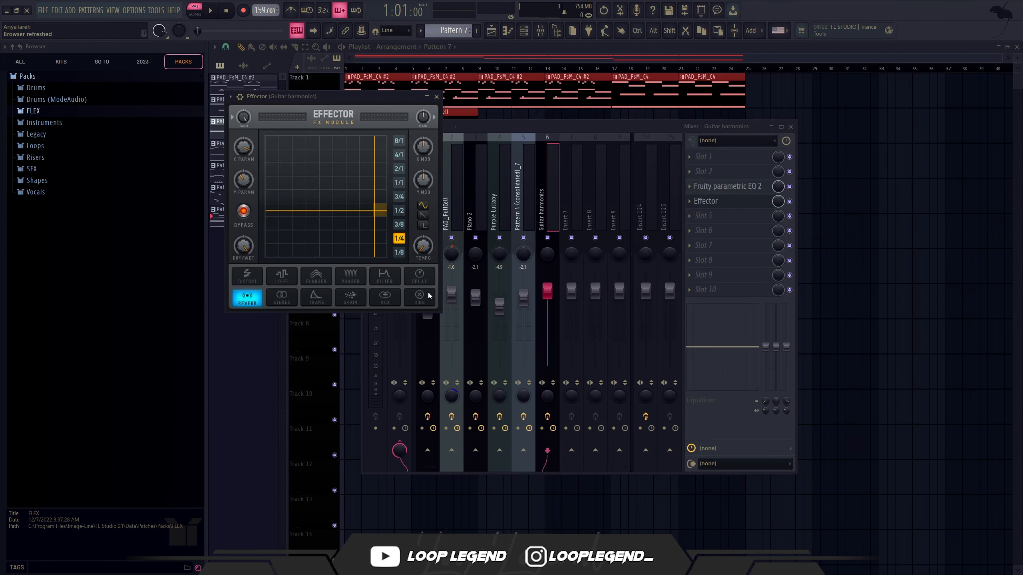
Step: Set Effector on the Guitar harmonics mixer track to Ring and adjust its XY position during playback, with X at about 75
{"action": "left_click", "coordinate": [421, 296]}
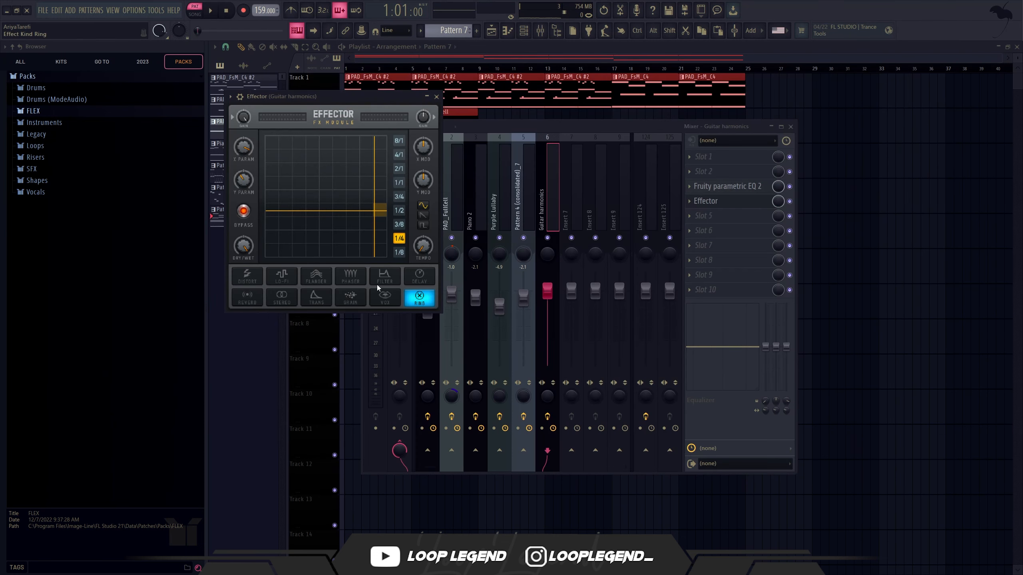
{"action": "key", "text": "space"}
{"action": "left_click_drag", "start_coordinate": [372, 222], "coordinate": [357, 161]}
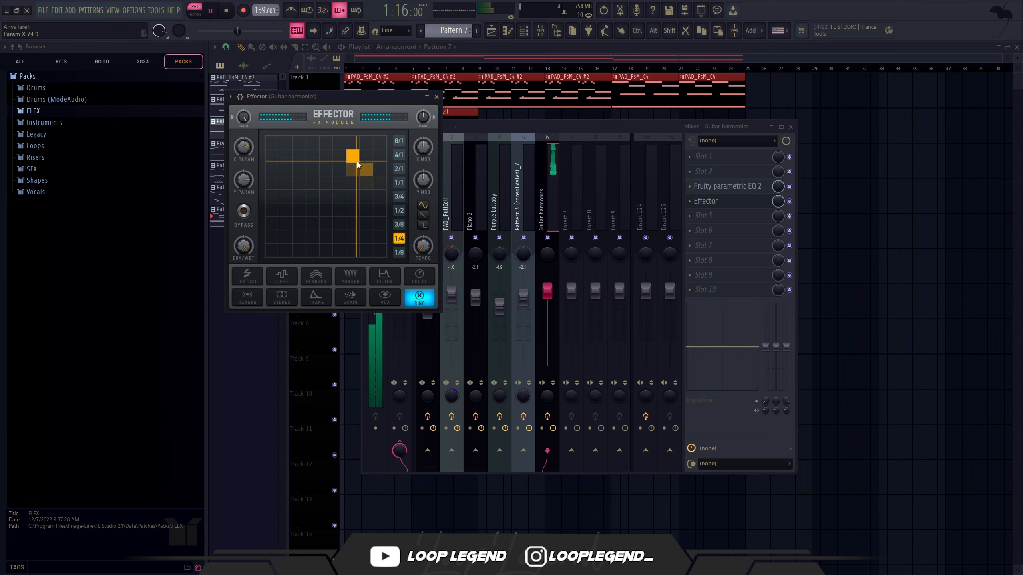
Step: Switch Effector on the Guitar harmonics track to Vox, set its X parameter to about 62, and compare it with the effect bypassed
{"action": "left_click", "coordinate": [388, 294]}
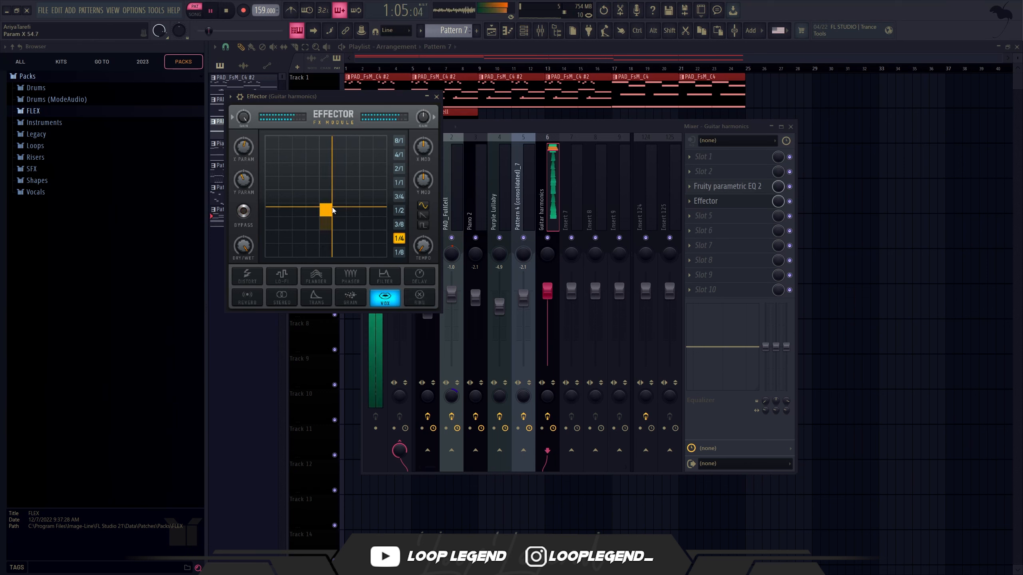
{"action": "left_click", "coordinate": [390, 303]}
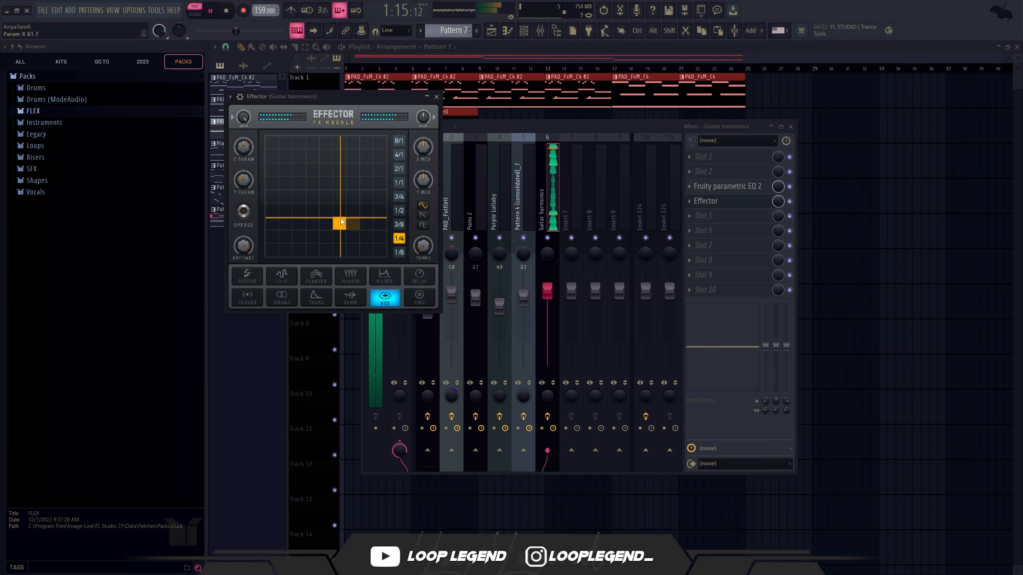
{"action": "left_click", "coordinate": [243, 211]}
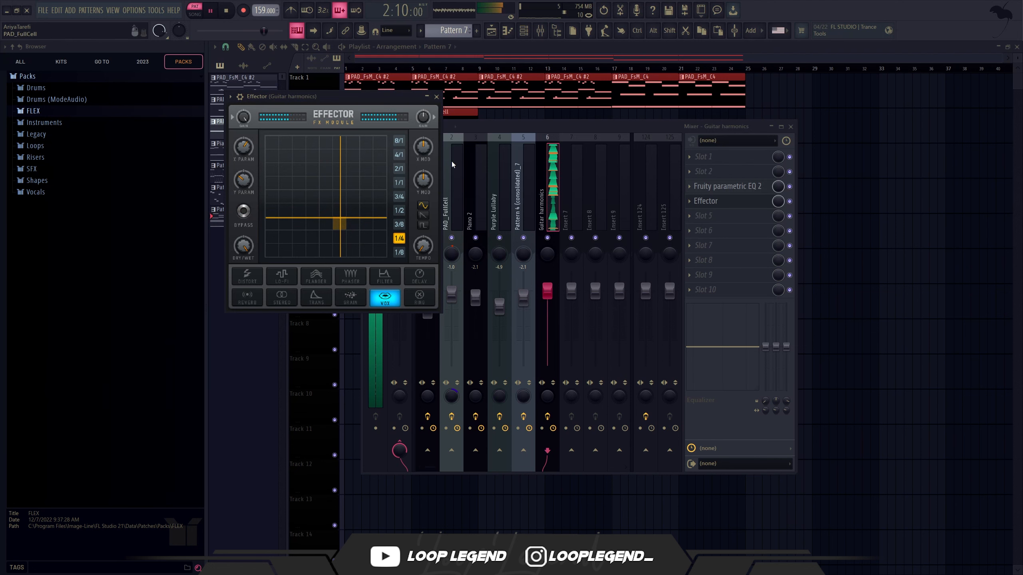
Step: Adjust Effector's input level, and add Fruity Limiter in compressor mode with its ratio adjusted
{"action": "right_click", "coordinate": [244, 117]}
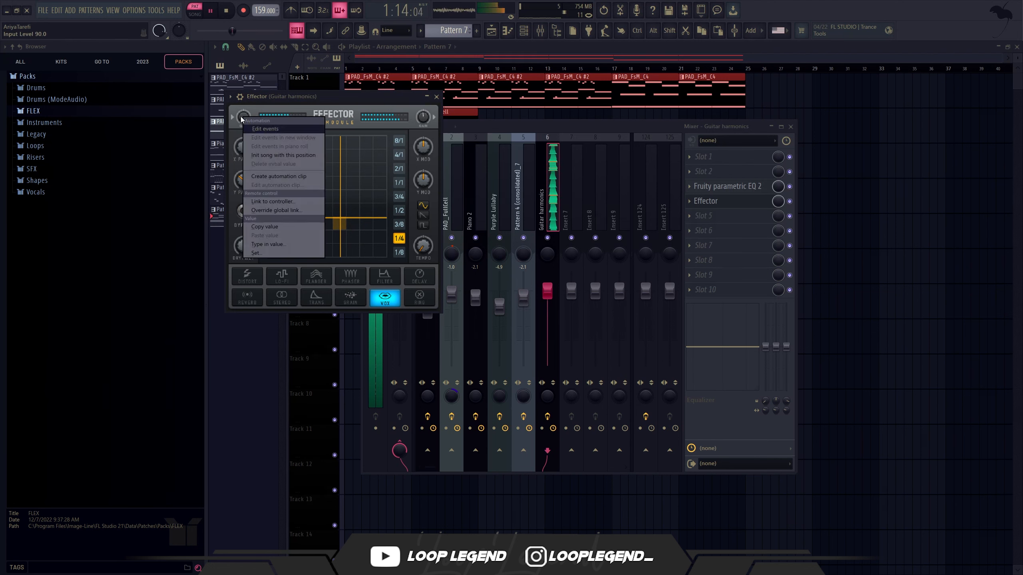
{"action": "left_click_drag", "start_coordinate": [242, 118], "coordinate": [242, 124]}
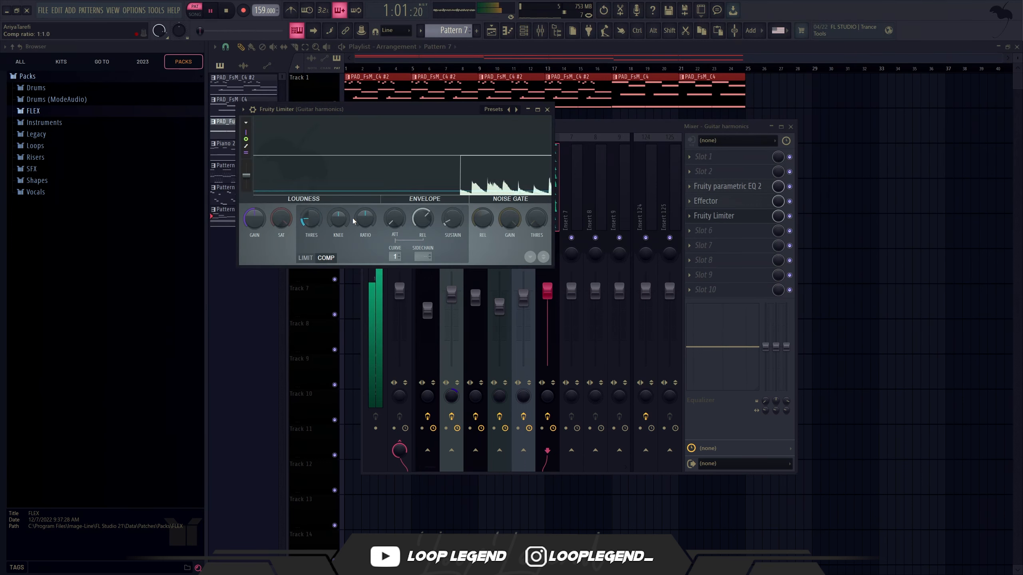
{"action": "left_click_drag", "start_coordinate": [363, 220], "coordinate": [393, 214]}
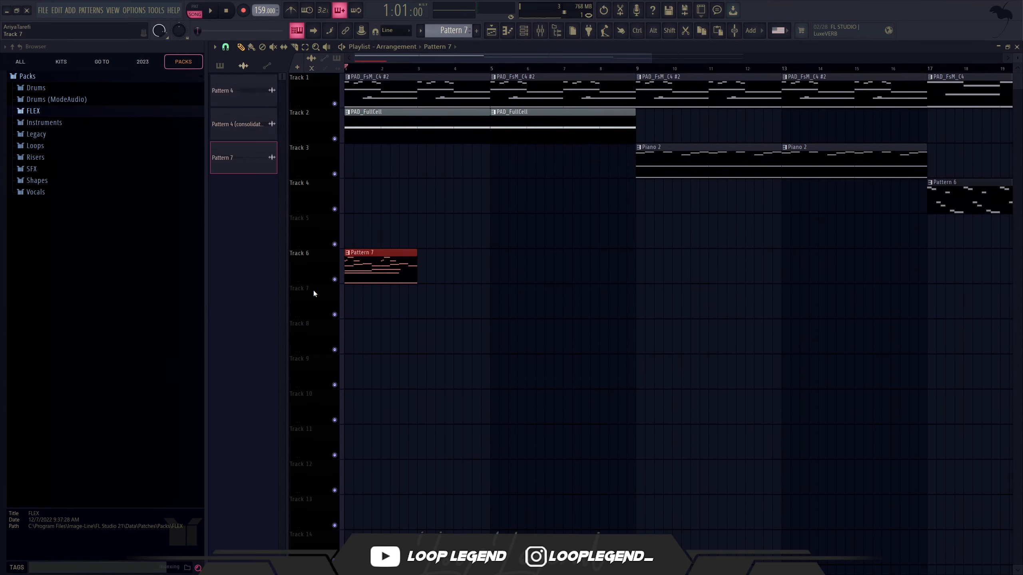
Step: Trim the rendered Pattern 7 audio to two bars, place it under Pattern 7 at bar 25, and repeat both clips through bar 28
{"action": "double_click", "coordinate": [401, 304]}
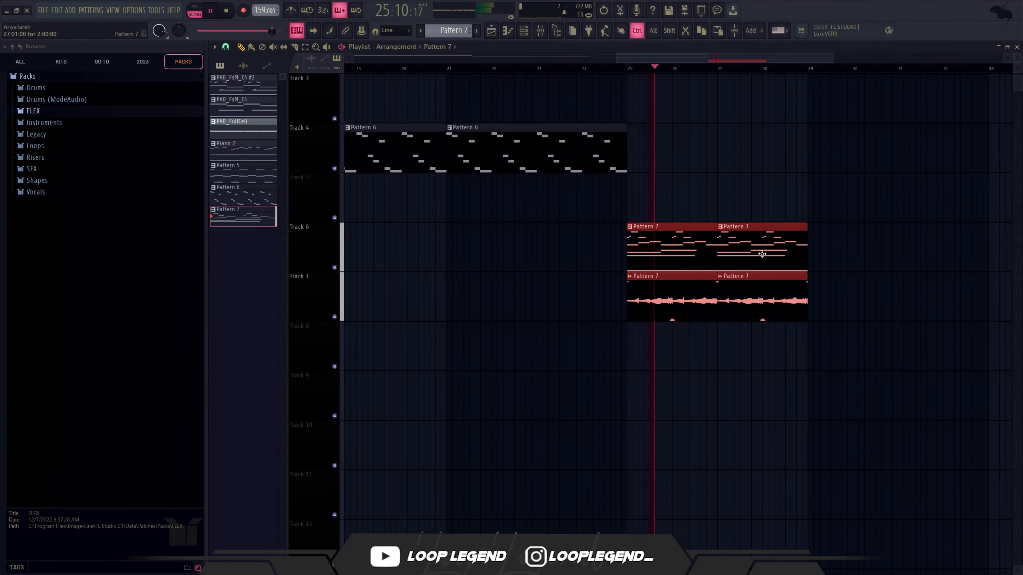
{"action": "scroll", "coordinate": [767, 264], "scroll_direction": "up", "scroll_amount": 3}
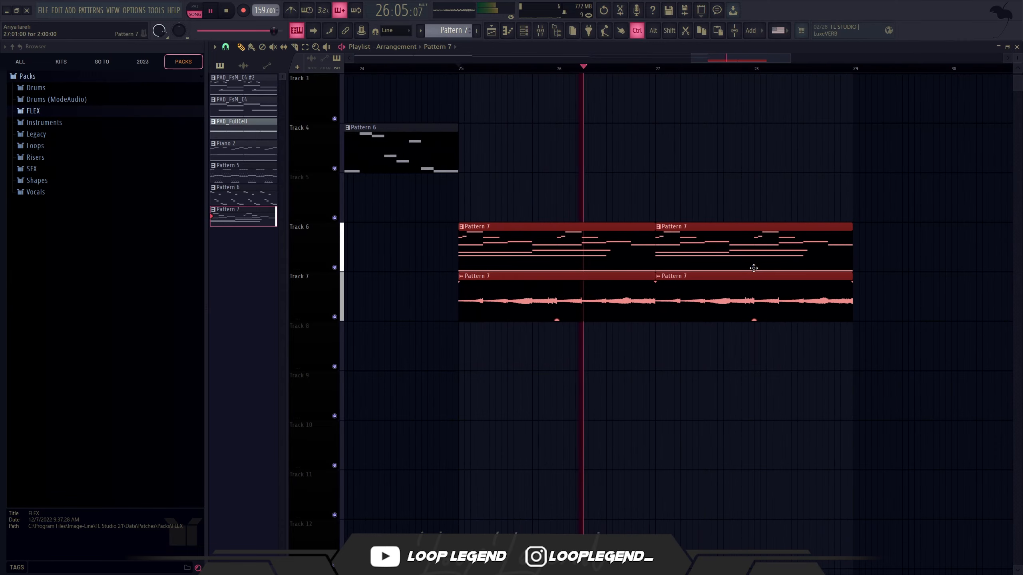
{"action": "key", "text": "space"}
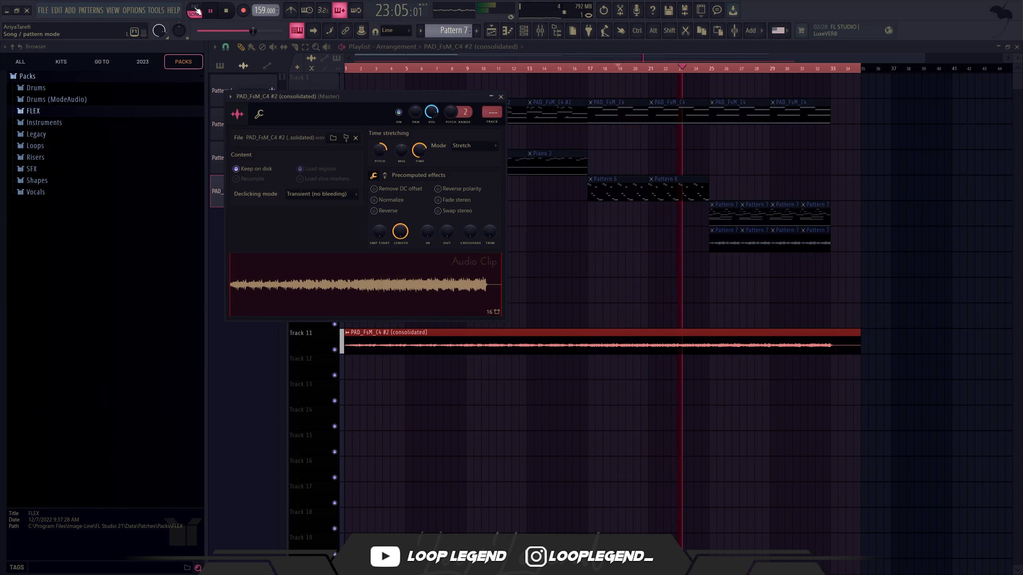
Step: Reverse the consolidated clip on Track 11 and remove the silent gap at its start
{"action": "left_click", "coordinate": [381, 211]}
{"action": "key", "text": "Escape"}
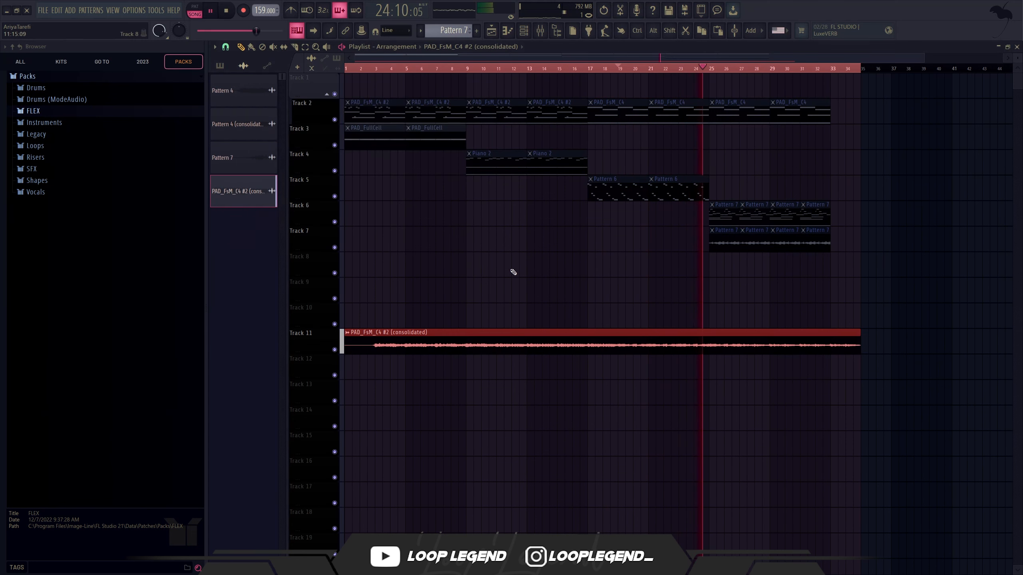
{"action": "left_click_drag", "start_coordinate": [820, 342], "coordinate": [846, 341]}
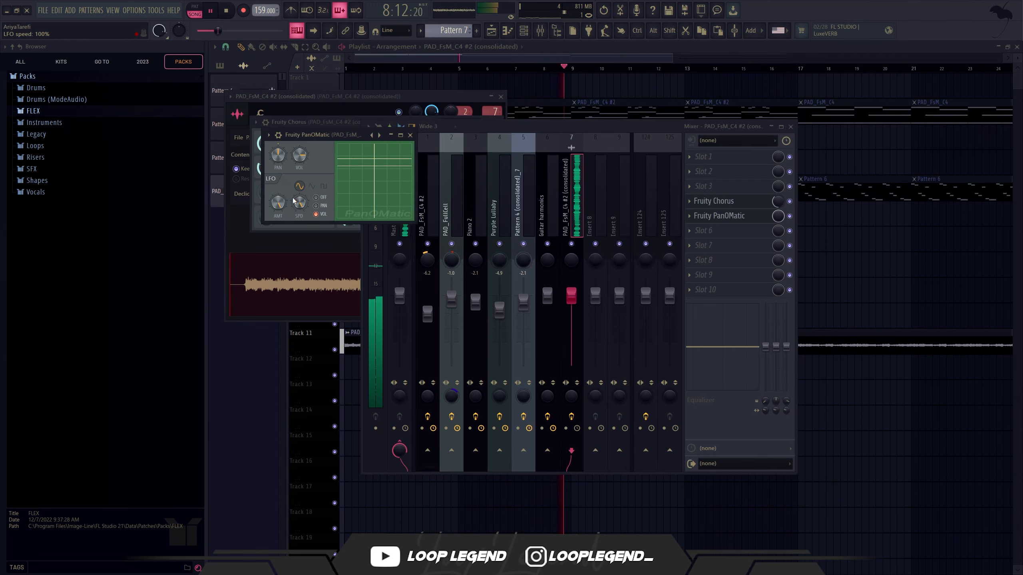
Step: Lower PanOMatic's LFO speed to 81% on the consolidated clip's mixer track and create an automation clip for it
{"action": "scroll", "coordinate": [299, 202], "scroll_direction": "down", "scroll_amount": 5}
{"action": "key", "text": "space"}
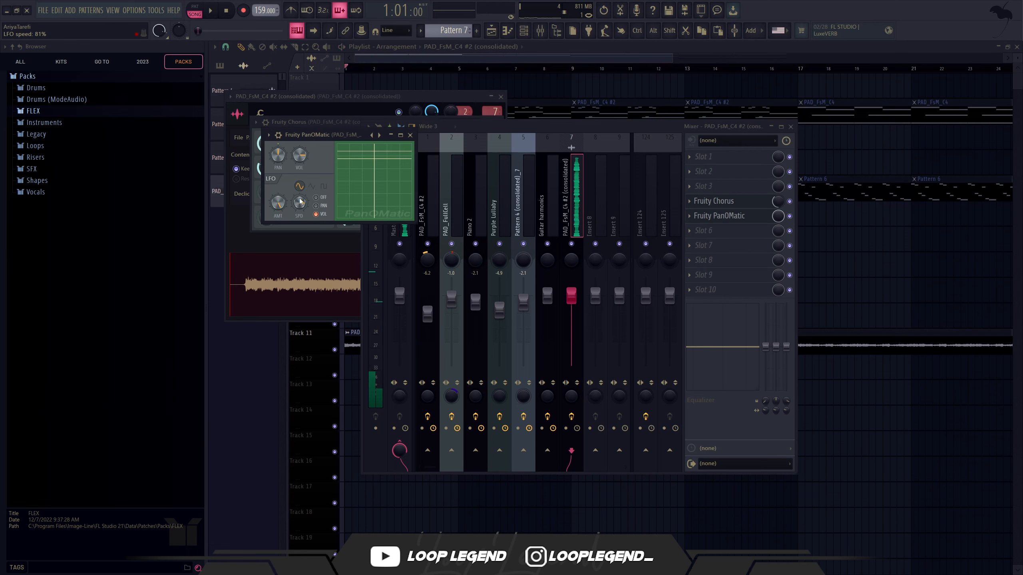
{"action": "right_click", "coordinate": [300, 201]}
{"action": "left_click", "coordinate": [316, 269]}
{"action": "key", "text": "Escape"}
{"action": "key", "text": "Escape"}
{"action": "key", "text": "Escape"}
{"action": "key", "text": "Escape"}
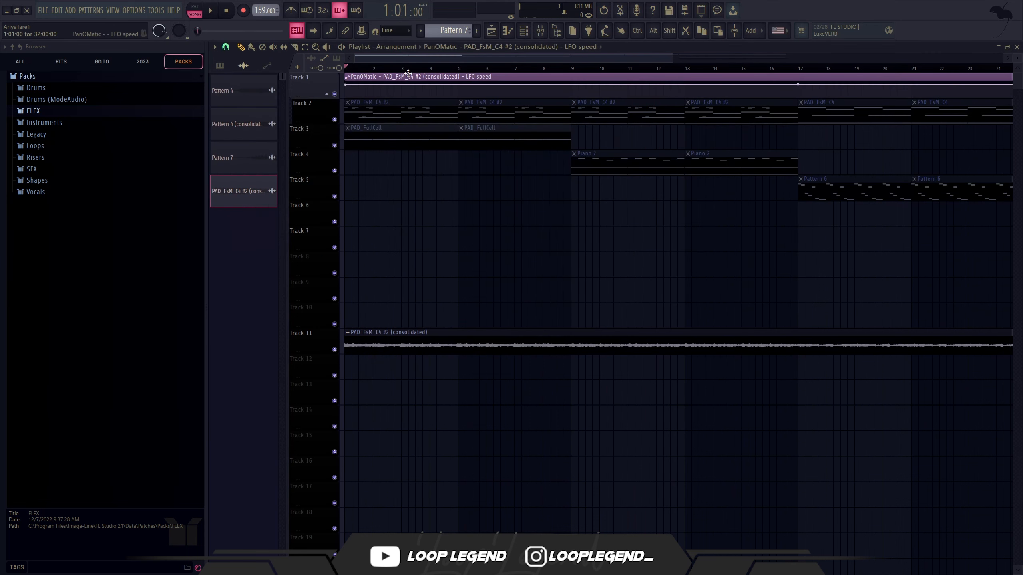
Step: Move the LFO speed automation clip to Track 12, shape it as a falling curve from bar 5, and repeat it
{"action": "left_click_drag", "start_coordinate": [408, 72], "coordinate": [641, 380]}
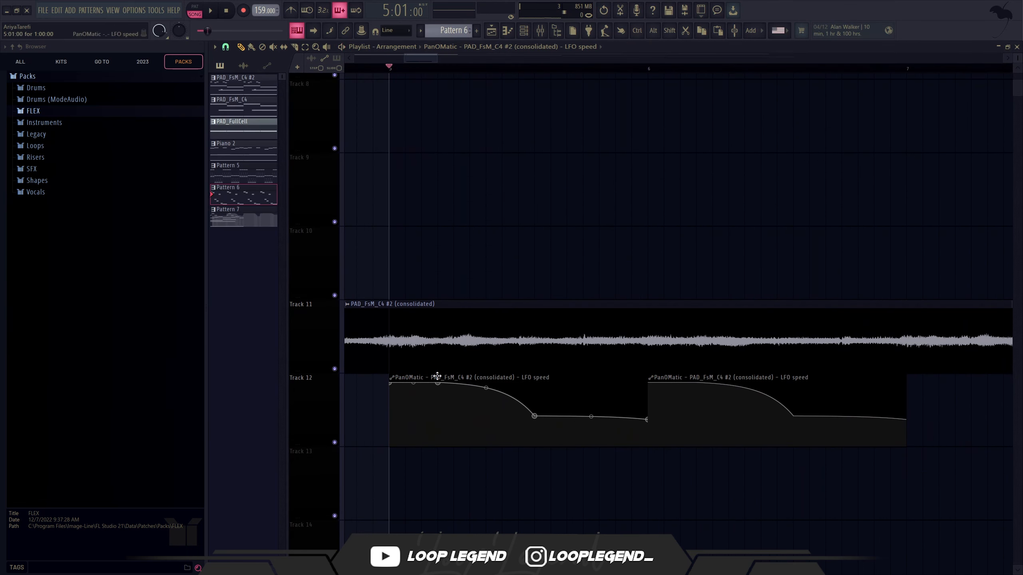
{"action": "key", "text": "space"}
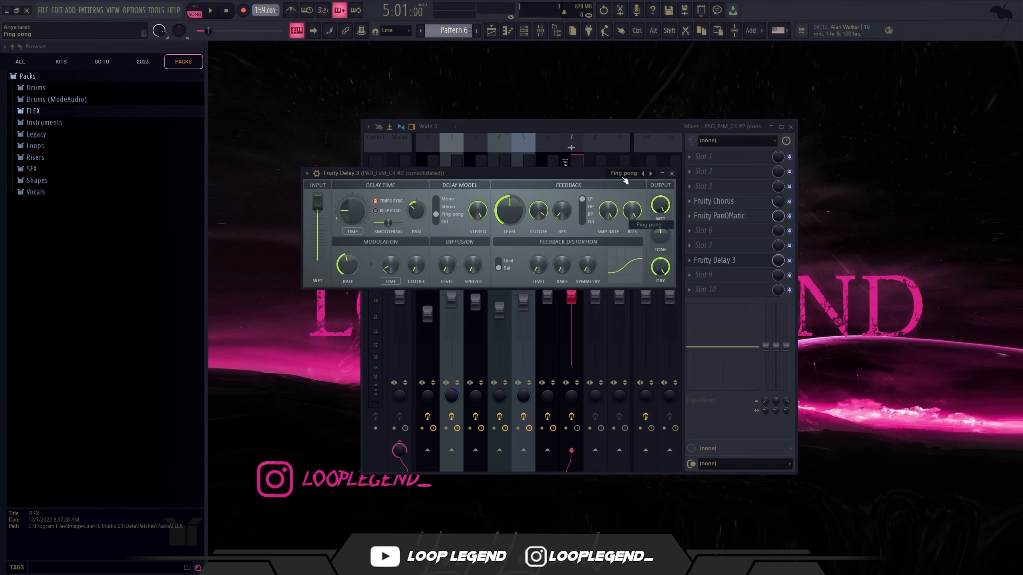
Step: Add Fruity Delay 3 and Fruity Reeverb 2 to the consolidated clip's track, with a 4.6 sec decay and a lower wet level
{"action": "key", "text": "space"}
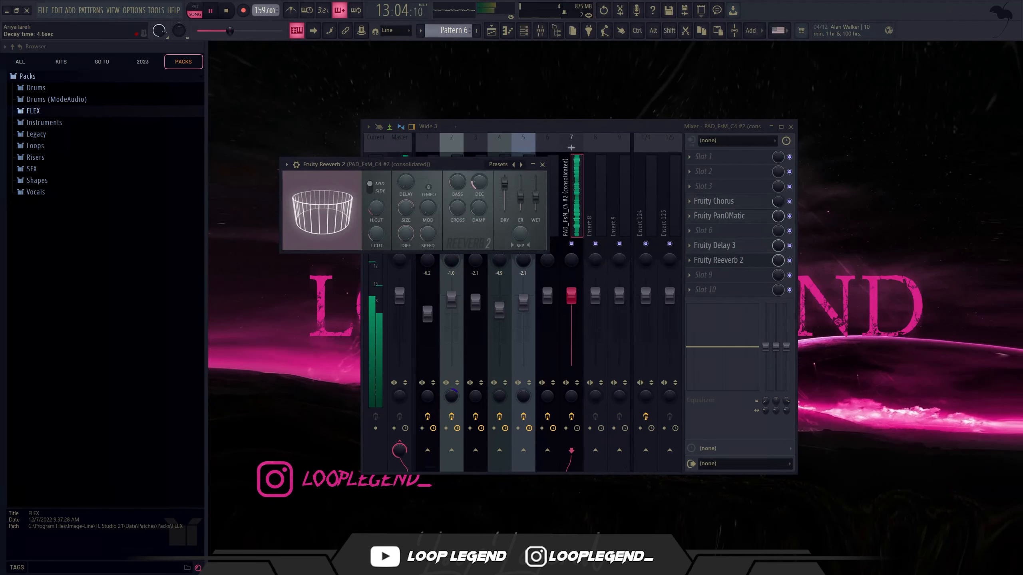
{"action": "left_click_drag", "start_coordinate": [535, 197], "coordinate": [535, 203]}
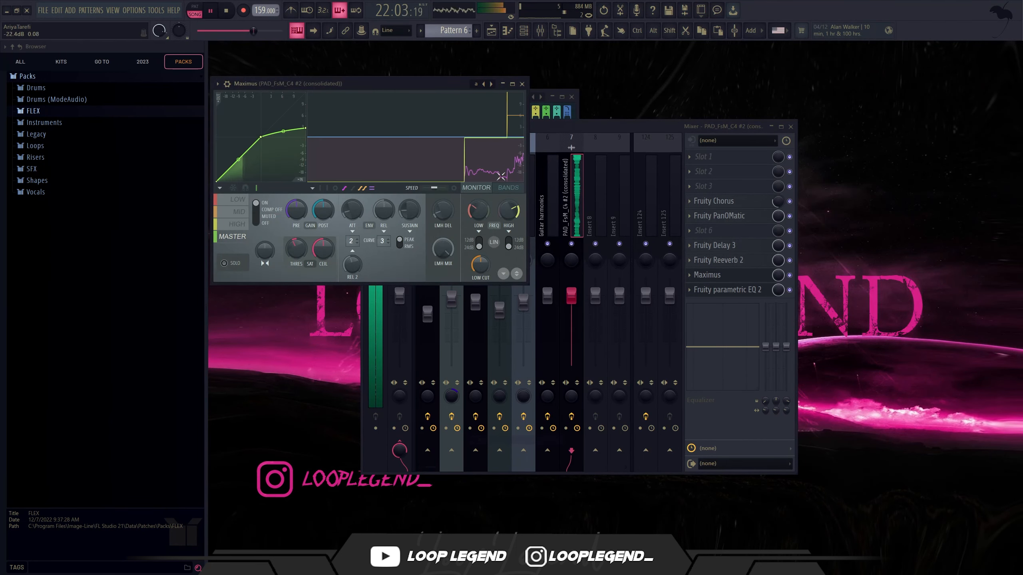
Step: Lower the High and Low bands in Maximus's band view, leaving the Low band's pre gain at about -1.5 dB
{"action": "left_click", "coordinate": [508, 188]}
{"action": "left_click_drag", "start_coordinate": [495, 116], "coordinate": [495, 127]}
{"action": "left_click_drag", "start_coordinate": [347, 124], "coordinate": [347, 157]}
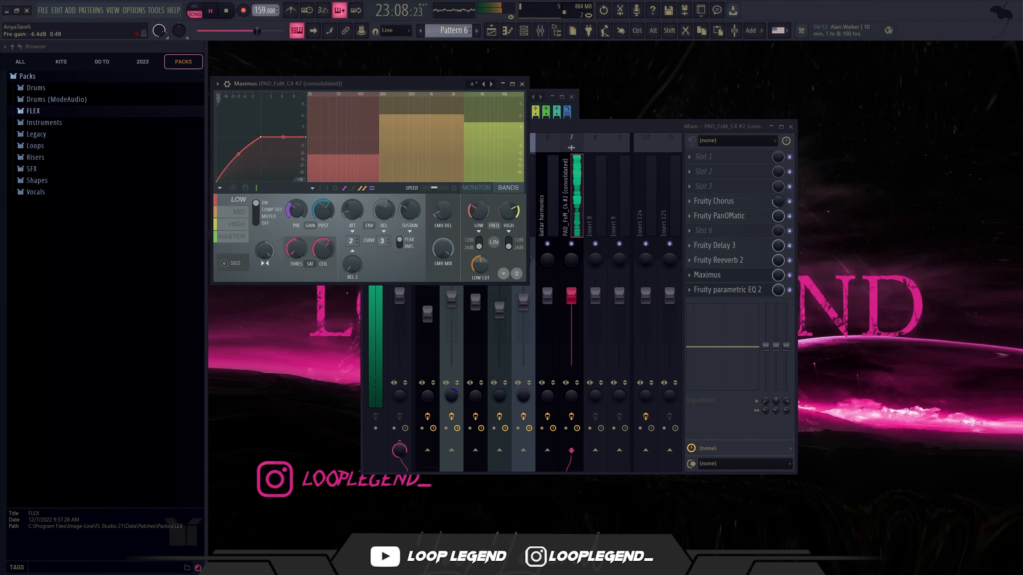
{"action": "left_click_drag", "start_coordinate": [495, 126], "coordinate": [495, 141]}
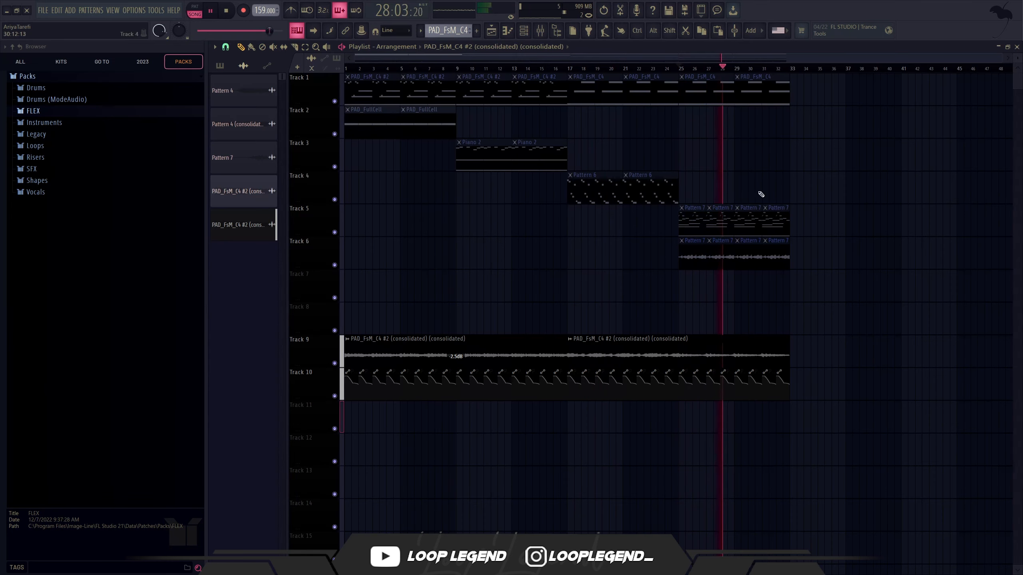
Step: Select all playlist clips with a time range up to bar 35 and consolidate them into one audio clip on Track 11
{"action": "key", "text": "ctrl"}
{"action": "key", "text": "ctrl+a"}
{"action": "left_click", "coordinate": [822, 71], "text": "ctrl+shift"}
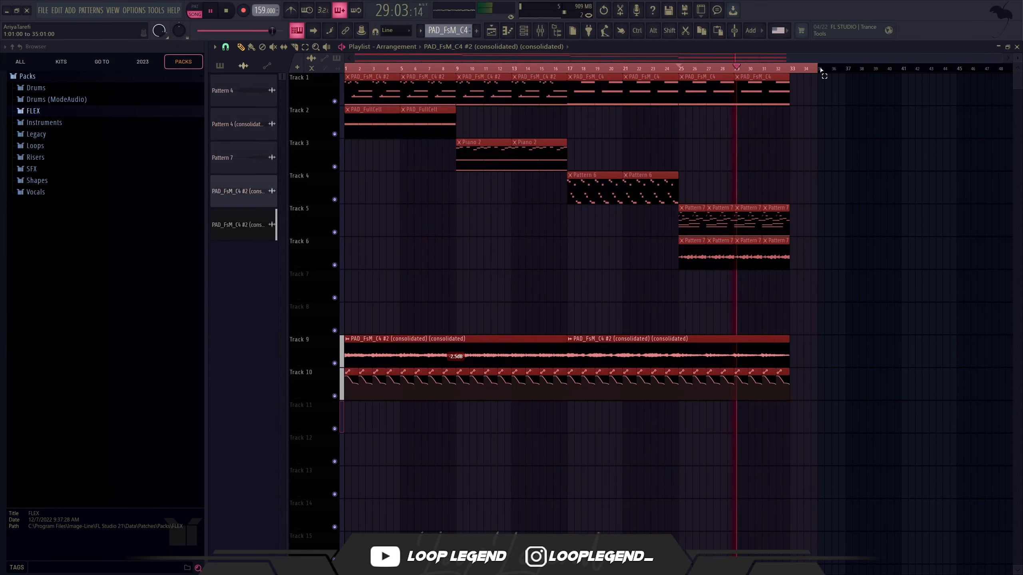
{"action": "key", "text": "ctrl+alt+c"}
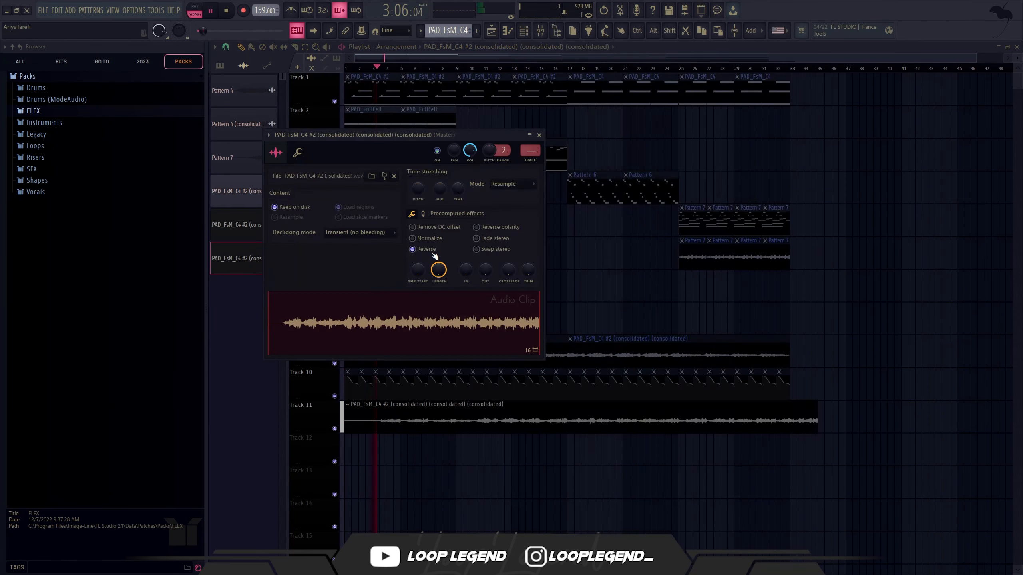
Step: Reverse the new consolidated clip on Track 11 and trim its silent start so that it spans bars 1 to 33
{"action": "key", "text": "Escape"}
{"action": "scroll", "coordinate": [397, 316], "scroll_direction": "up", "scroll_amount": 4}
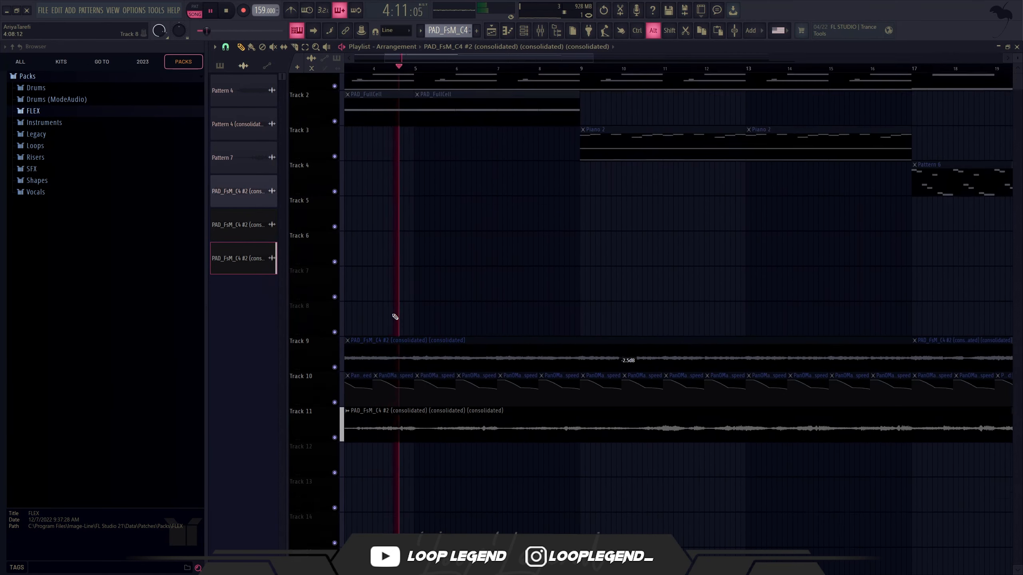
{"action": "scroll", "coordinate": [395, 317], "scroll_direction": "up", "scroll_amount": 3}
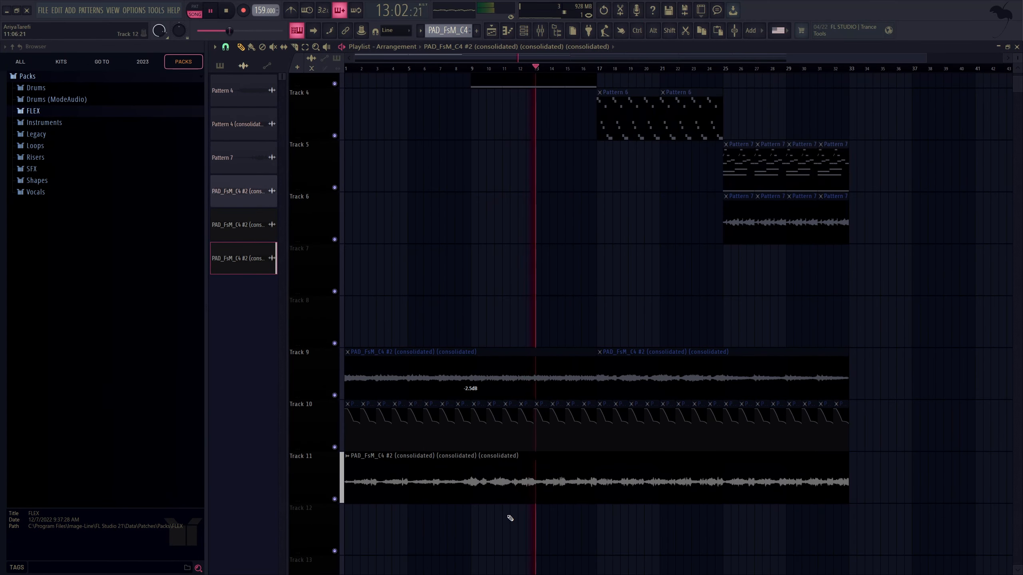
Step: Copy the reversed clip from Track 11 to Track 12, make the copy unique, and turn off its reverse
{"action": "left_click_drag", "start_coordinate": [463, 489], "coordinate": [452, 550]}
{"action": "left_click", "coordinate": [348, 509]}
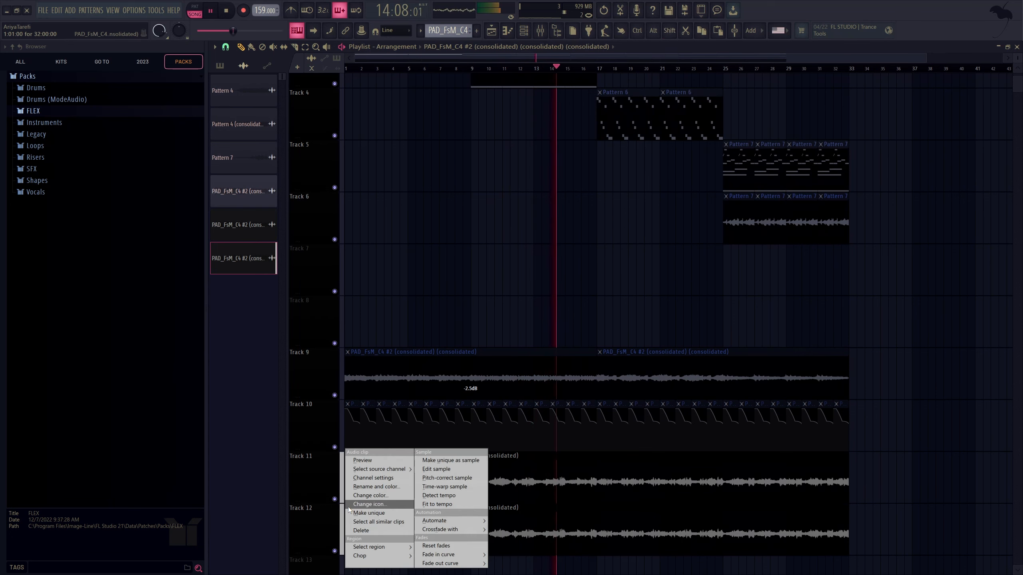
{"action": "left_click", "coordinate": [351, 513]}
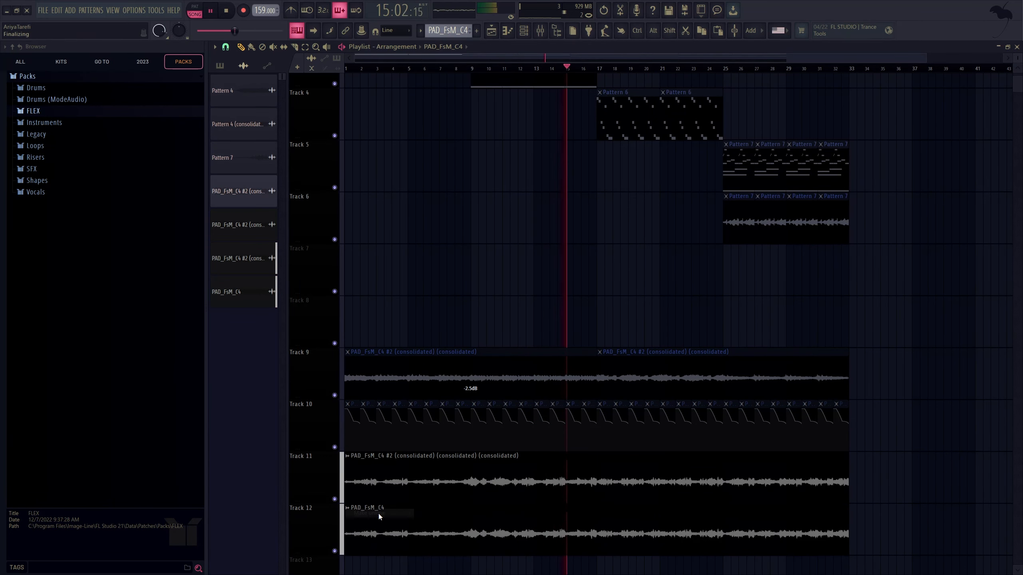
{"action": "double_click", "coordinate": [425, 516]}
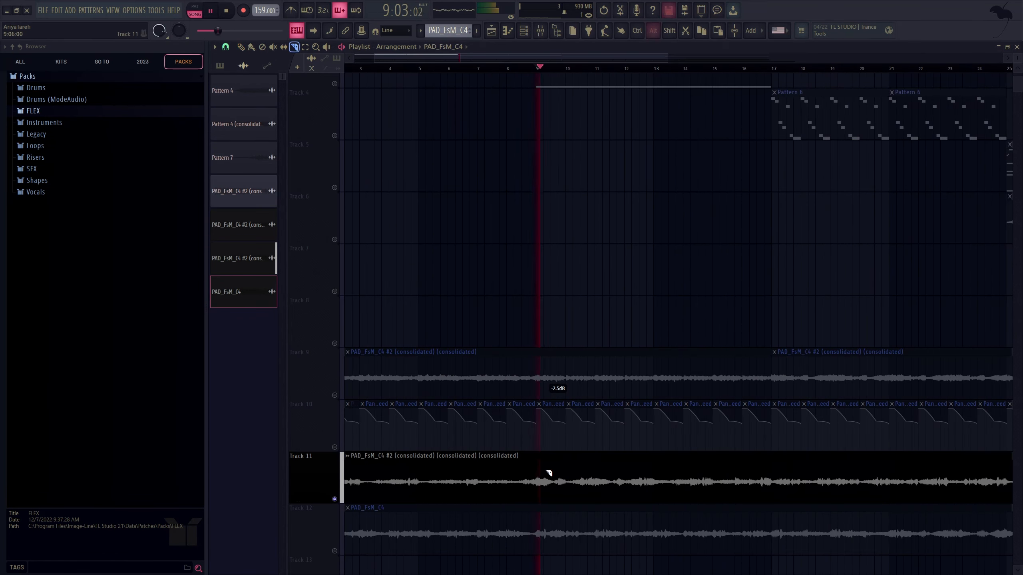
Step: Slice the reversed clip on Track 11 at bars 9 and 17 and delete the section between the cuts
{"action": "left_click", "coordinate": [548, 473]}
{"action": "left_click", "coordinate": [785, 69]}
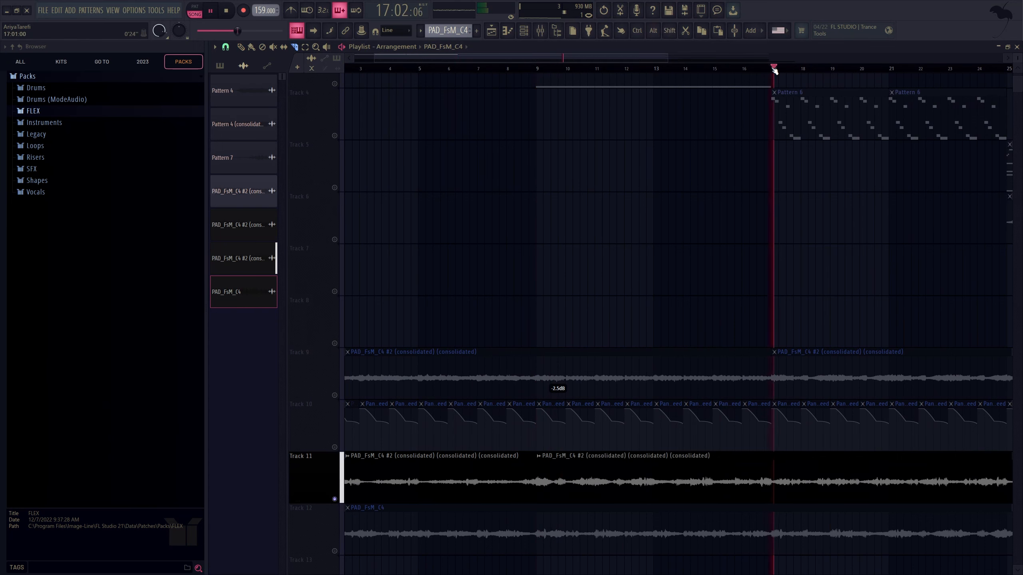
{"action": "left_click", "coordinate": [780, 484], "text": "shift"}
{"action": "right_click", "coordinate": [731, 479]}
{"action": "scroll", "coordinate": [721, 403], "scroll_direction": "down", "scroll_amount": 3}
{"action": "key", "text": "space"}
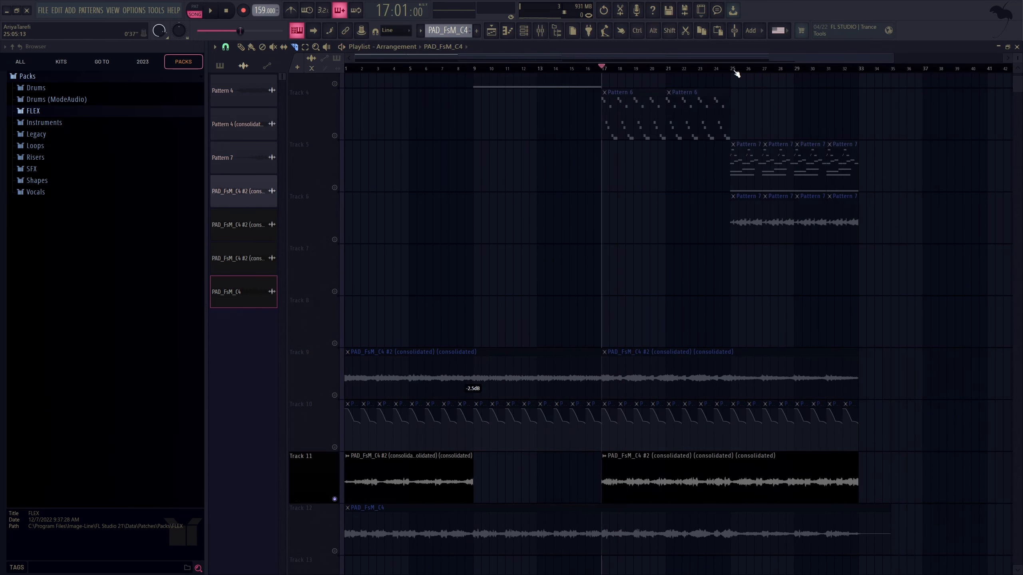
Step: Audition from bar 25, slice the Track 11 clip there, and delete both sections from bar 17 to bar 33
{"action": "left_click", "coordinate": [736, 69]}
{"action": "key", "text": "space"}
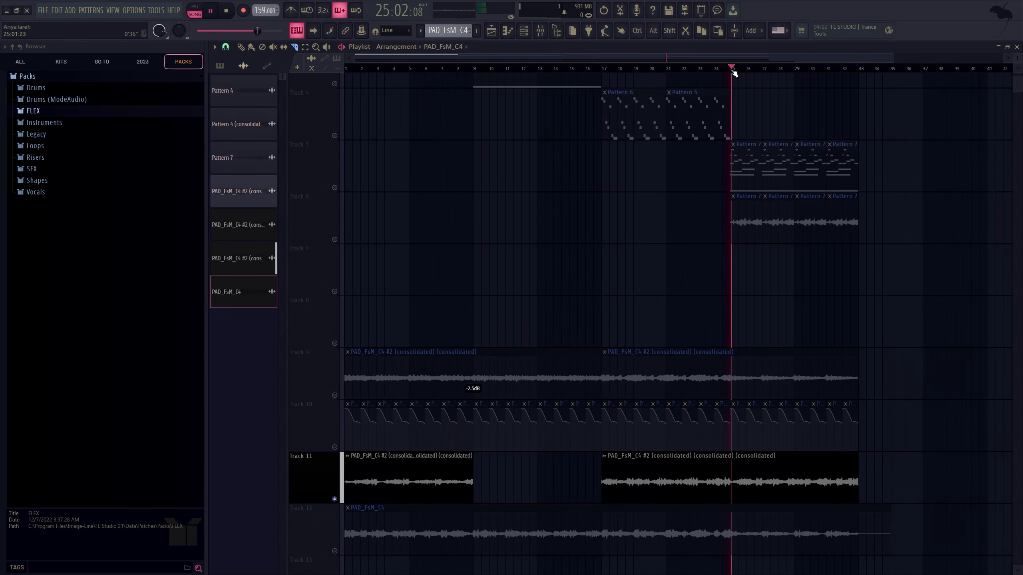
{"action": "left_click", "coordinate": [717, 479]}
{"action": "right_click", "coordinate": [701, 479]}
{"action": "scroll", "coordinate": [679, 482], "scroll_direction": "down", "scroll_amount": 3}
{"action": "right_click", "coordinate": [686, 482]}
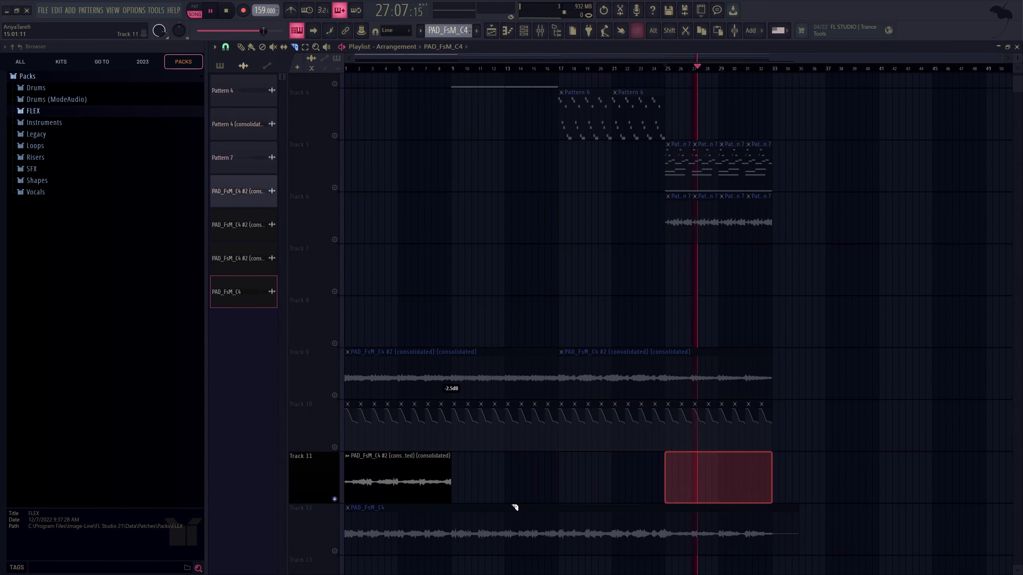
Step: Unmute Track 12 and slice its non-reversed clip at bars 25, 17 and 9
{"action": "key", "text": "space"}
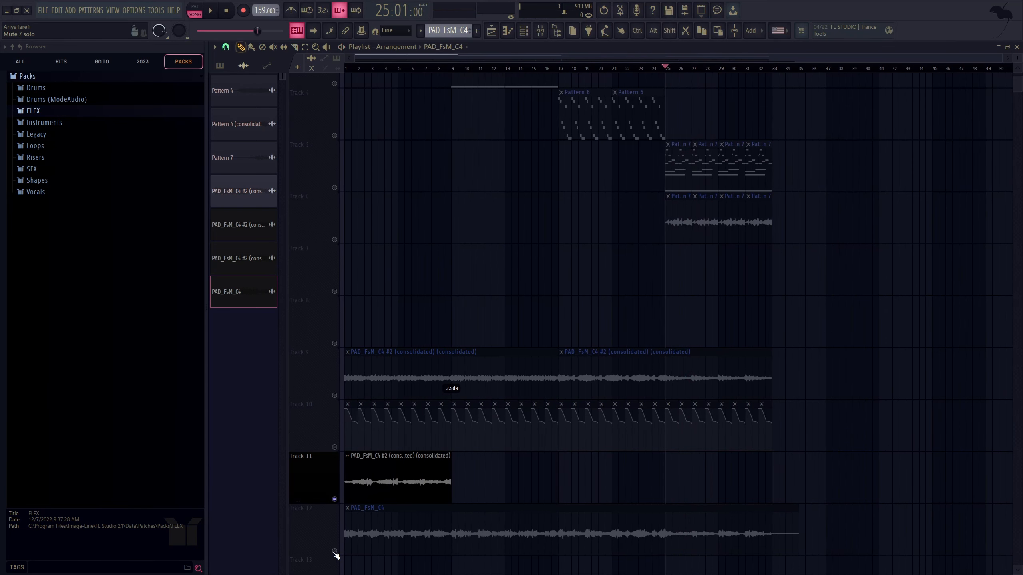
{"action": "left_click", "coordinate": [334, 552]}
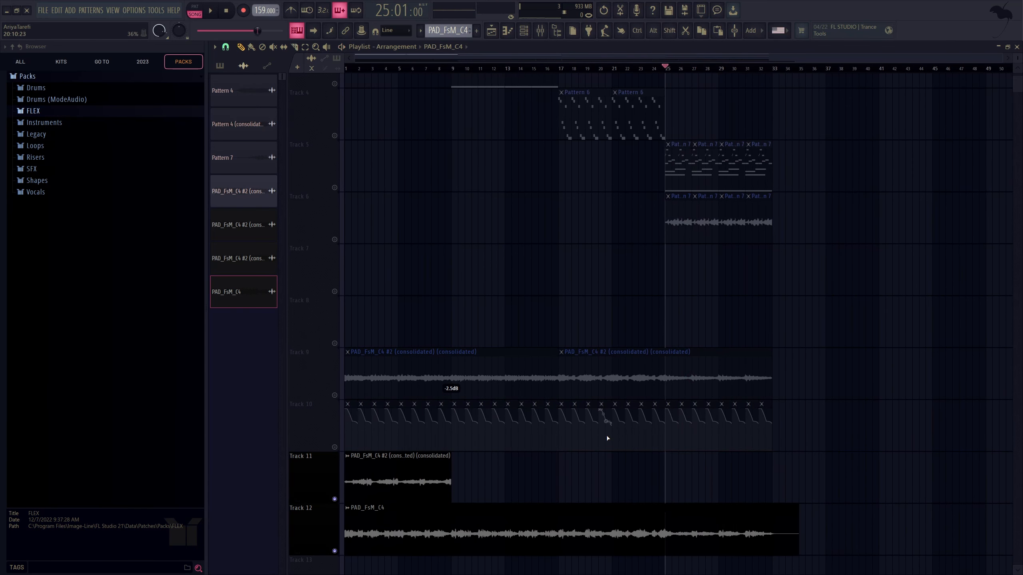
{"action": "key", "text": "space"}
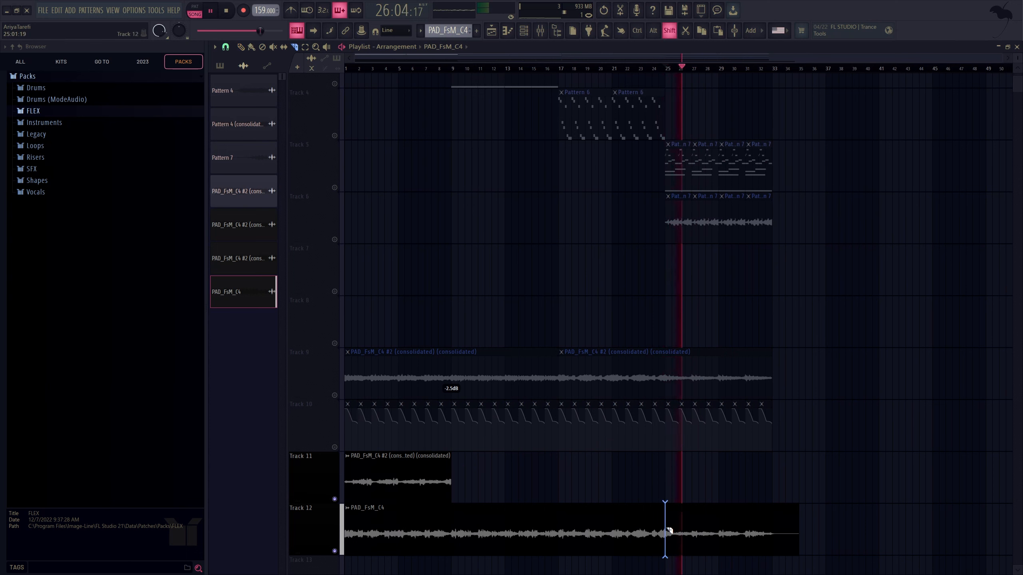
{"action": "left_click", "coordinate": [665, 531]}
{"action": "left_click", "coordinate": [559, 532]}
{"action": "left_click", "coordinate": [456, 535]}
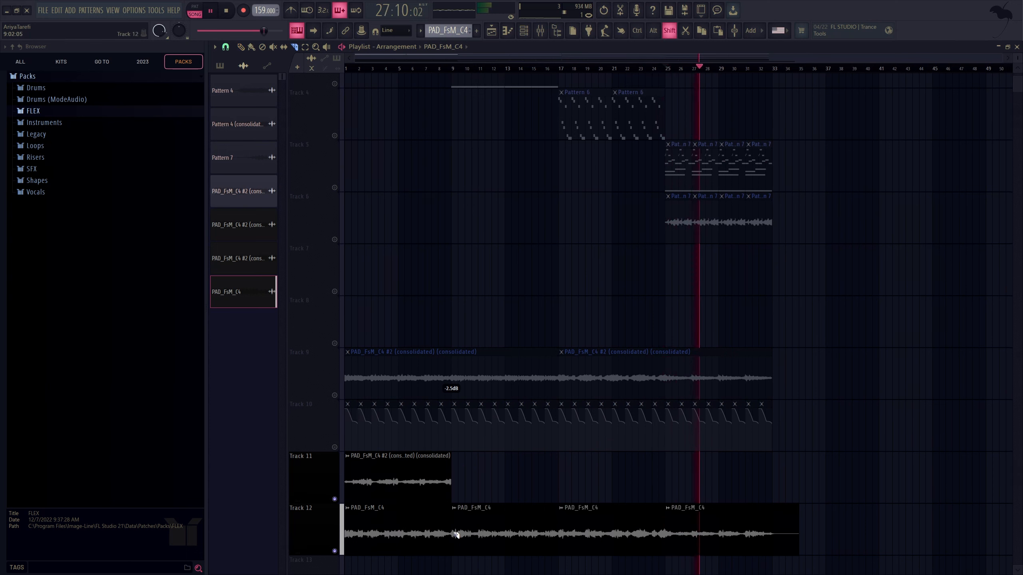
Step: Audition bar 17, move Track 12's bar 17 slice to bar 9 on Track 11, and its bar 9 slice to bar 17
{"action": "left_click", "coordinate": [558, 69]}
{"action": "key", "text": "p"}
{"action": "mouse_move", "coordinate": [595, 521]}
{"action": "left_mouse_down"}
{"action": "mouse_move", "coordinate": [568, 482]}
{"action": "mouse_move", "coordinate": [487, 452]}
{"action": "left_mouse_up"}
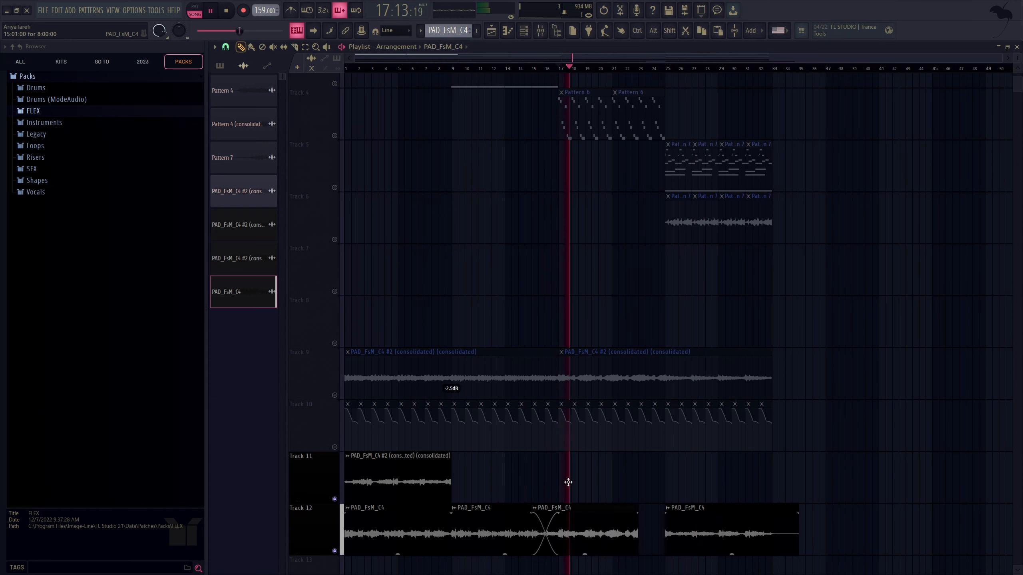
{"action": "left_click_drag", "start_coordinate": [487, 528], "coordinate": [600, 462]}
Step: Play the new order from bar 17 and move Track 12's opening slice to bar 25 on Track 11
{"action": "key", "text": "space"}
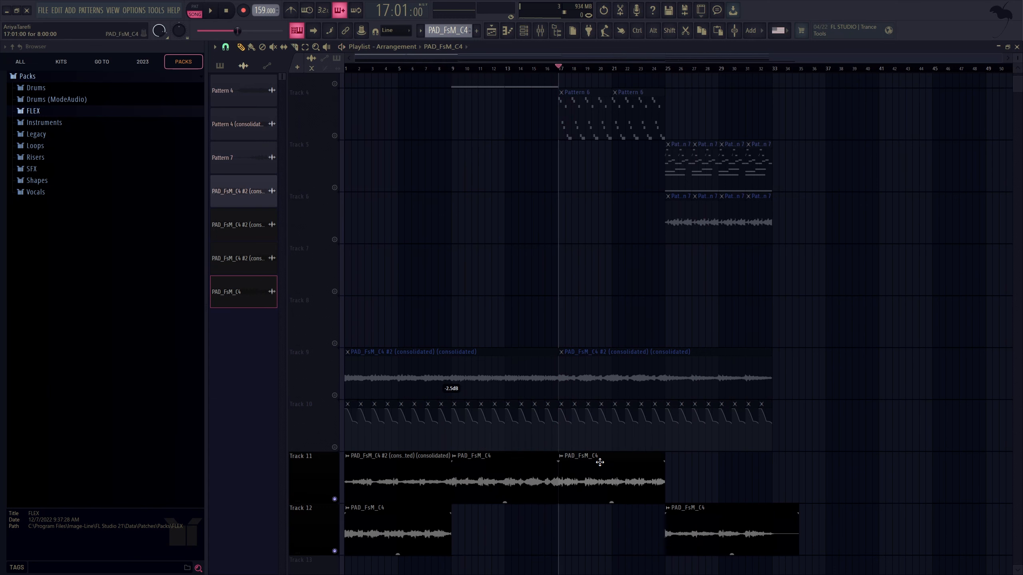
{"action": "key", "text": "space"}
{"action": "left_click_drag", "start_coordinate": [428, 509], "coordinate": [742, 467]}
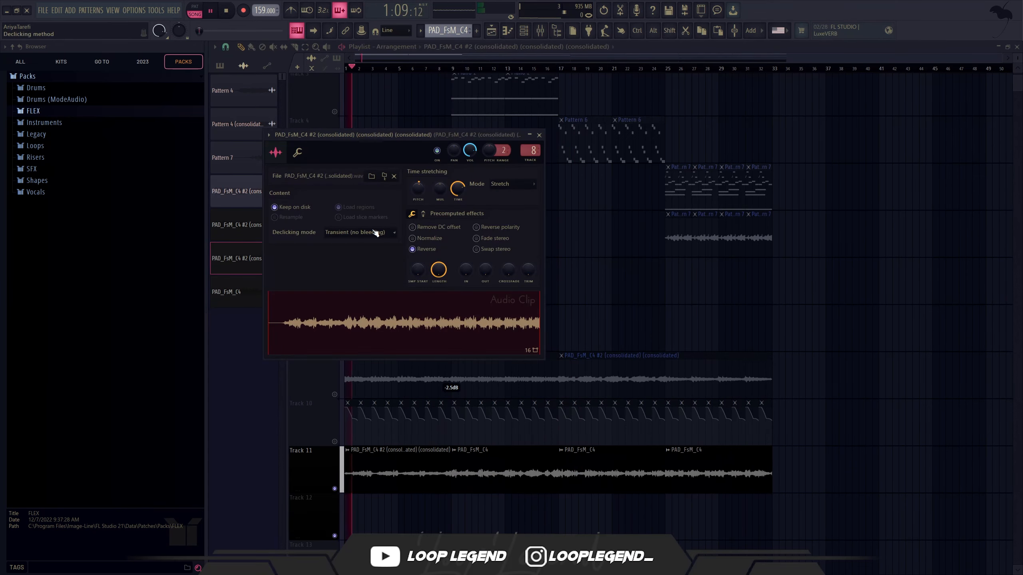
Step: Change the declicking mode of the reversed PAD_FsM_C4 #2 consolidated audio clip and close its settings
{"action": "left_click", "coordinate": [375, 233]}
{"action": "left_click", "coordinate": [372, 270]}
{"action": "left_click", "coordinate": [540, 135]}
Step: Choose an effect plugin for the fifth insert slot of the audio clip's mixer track
{"action": "left_click", "coordinate": [540, 31]}
{"action": "left_click", "coordinate": [748, 220]}
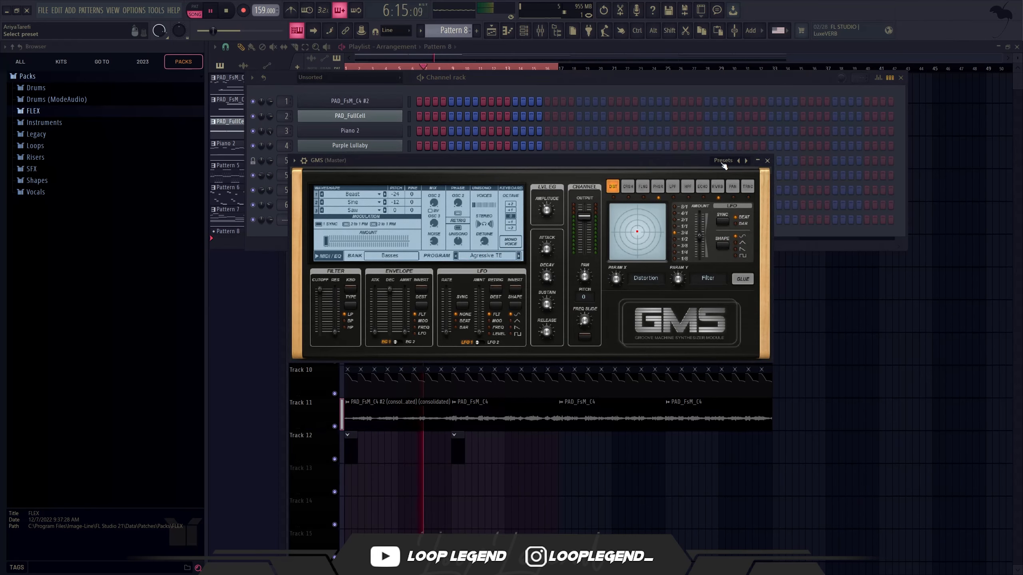
{"action": "left_click", "coordinate": [723, 162]}
{"action": "left_click", "coordinate": [736, 178]}
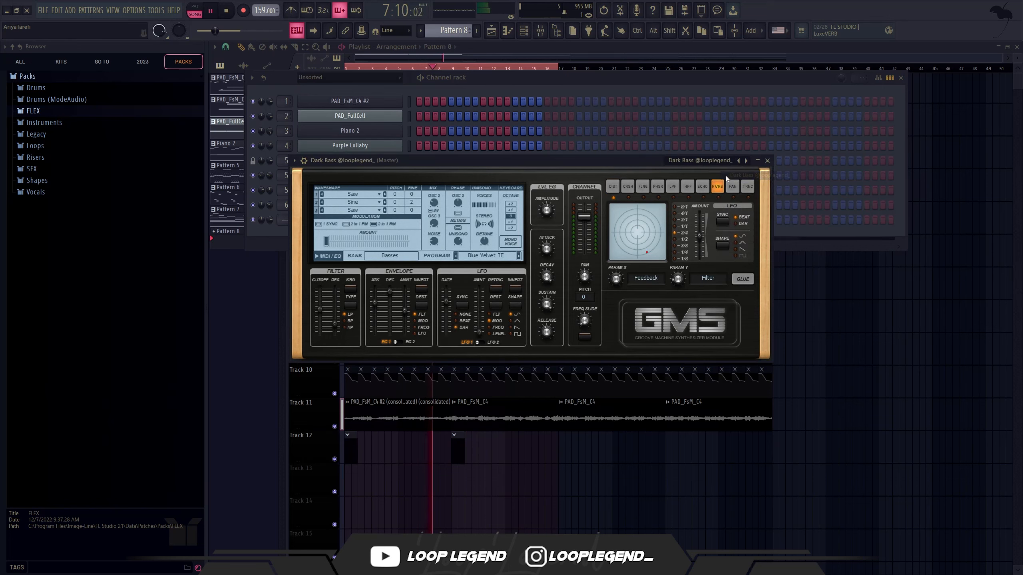
{"action": "key", "text": "Escape"}
{"action": "key", "text": "F7"}
{"action": "scroll", "coordinate": [405, 342], "scroll_direction": "down", "scroll_amount": 3}
{"action": "key", "text": "space"}
{"action": "left_click_drag", "start_coordinate": [362, 282], "coordinate": [252, 277]}
{"action": "key", "text": "ctrl+Down"}
{"action": "key", "text": "ctrl+Down"}
{"action": "key", "text": "ctrl+Up"}
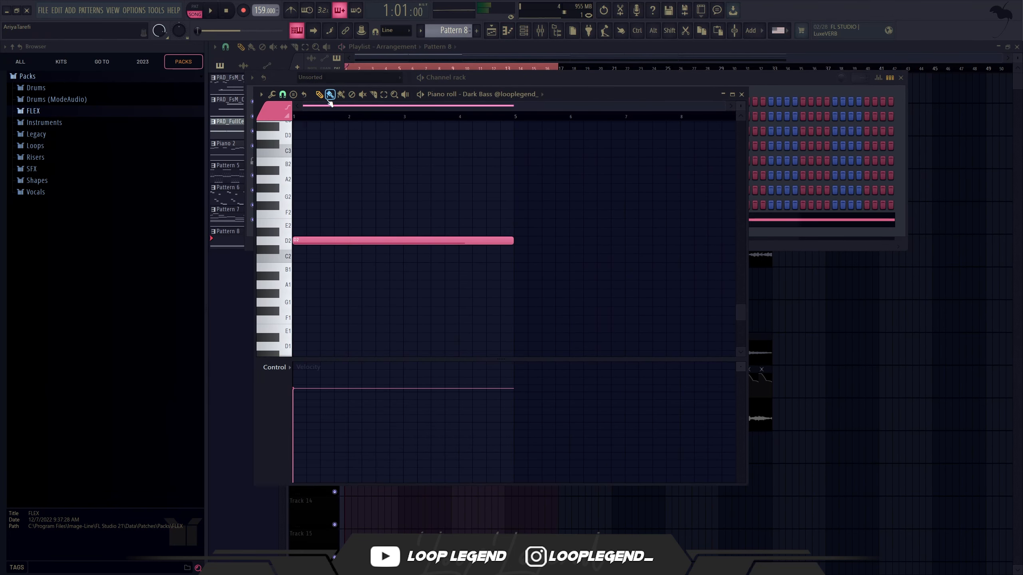
{"action": "key", "text": "F7"}
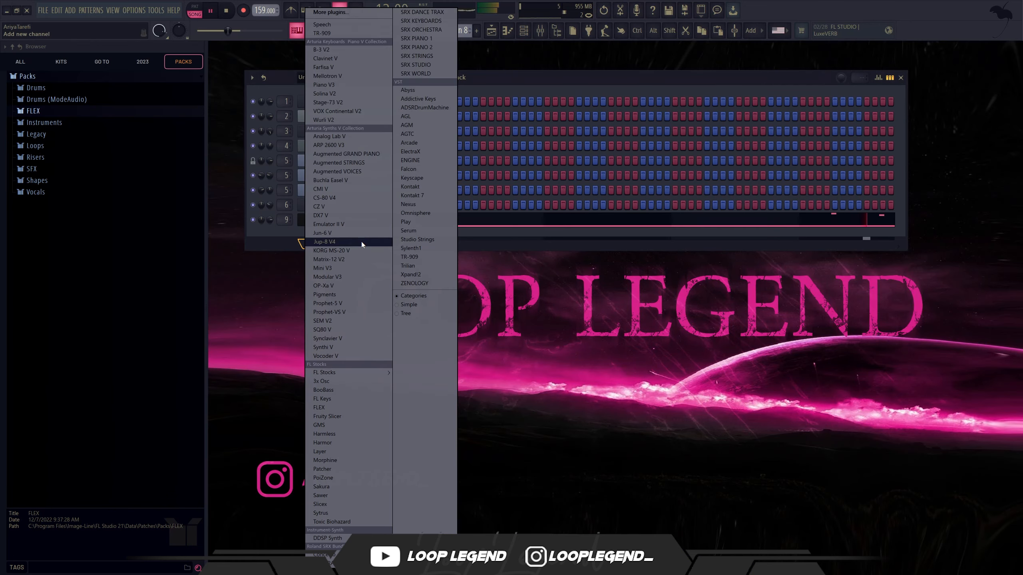
Step: Add a GMS synth channel, audition its Leads & Synths presets and load Logdrum
{"action": "left_click", "coordinate": [361, 241]}
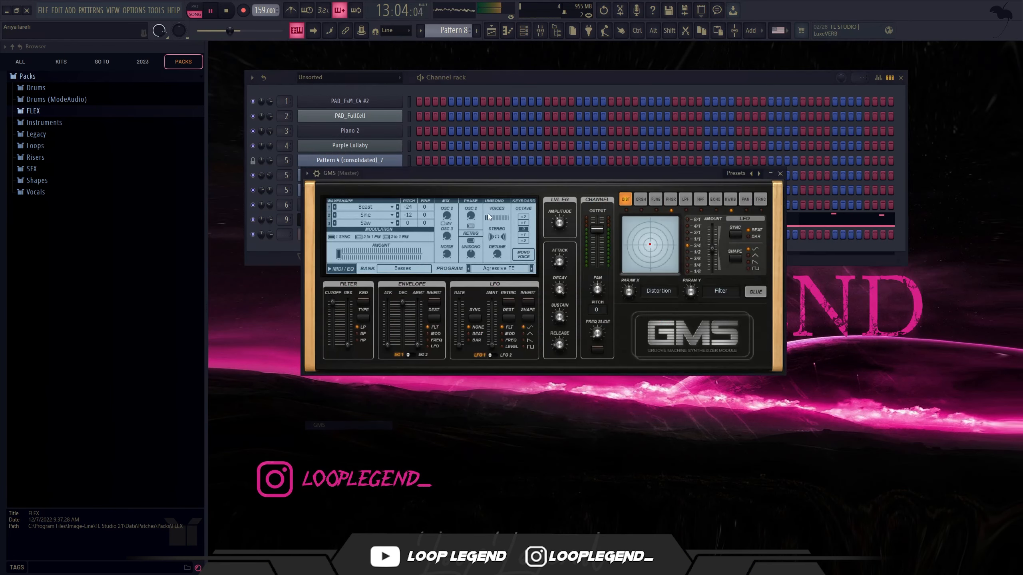
{"action": "left_click", "coordinate": [418, 270]}
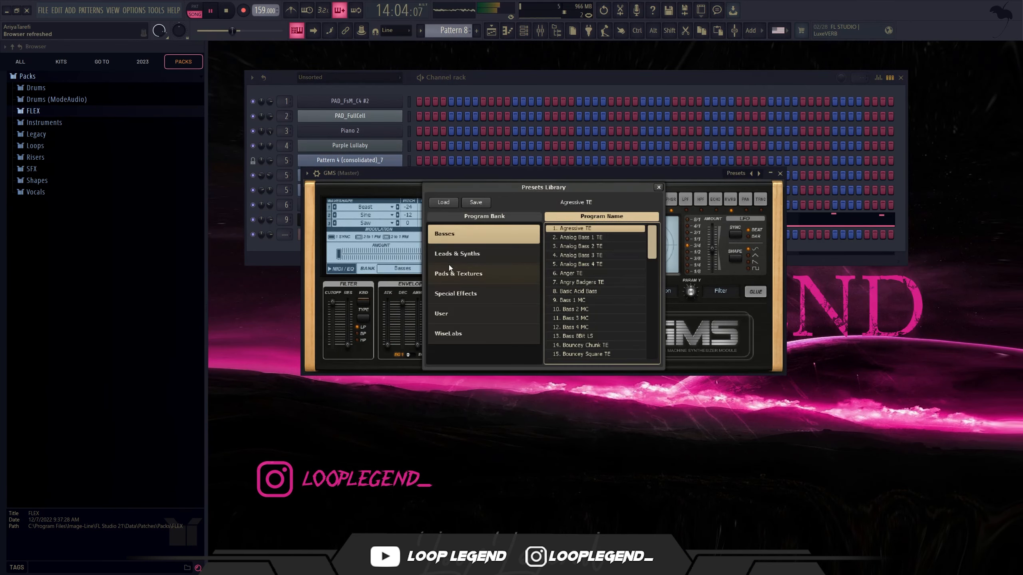
{"action": "left_click", "coordinate": [471, 261]}
{"action": "left_click", "coordinate": [585, 241]}
{"action": "scroll", "coordinate": [604, 341], "scroll_direction": "down", "scroll_amount": 6}
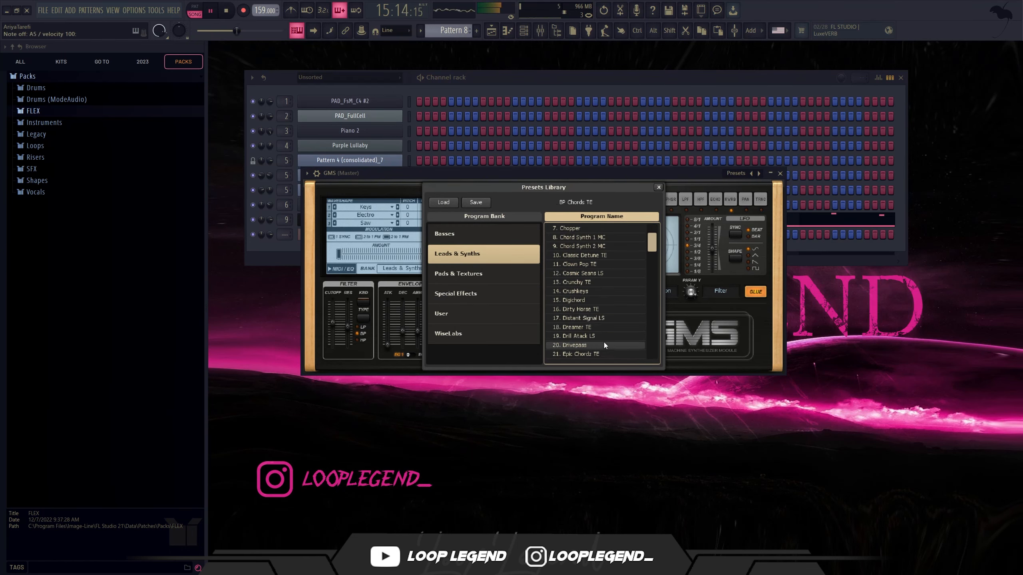
{"action": "left_click", "coordinate": [587, 319]}
{"action": "scroll", "coordinate": [584, 345], "scroll_direction": "down", "scroll_amount": 4}
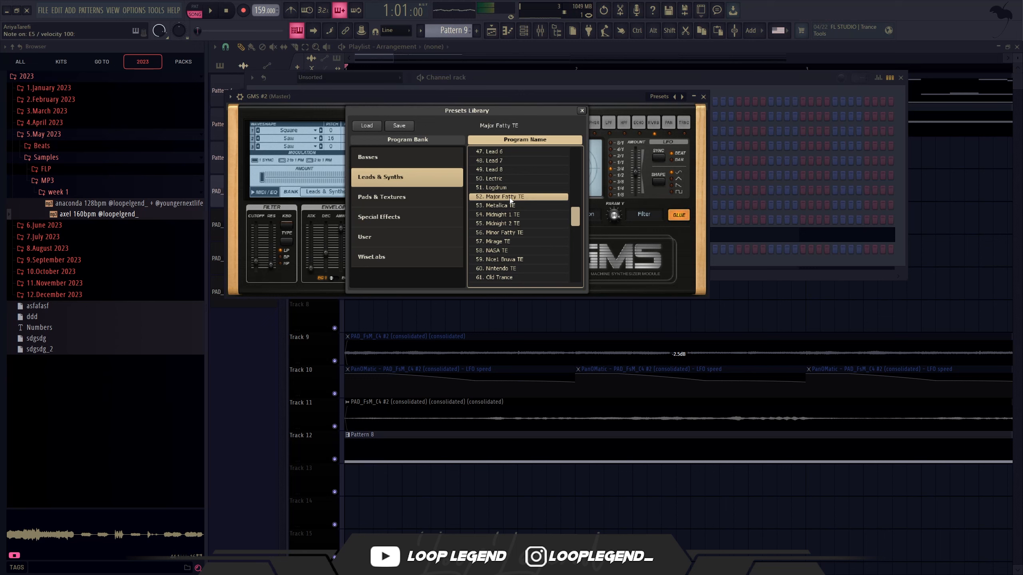
{"action": "left_click", "coordinate": [504, 188]}
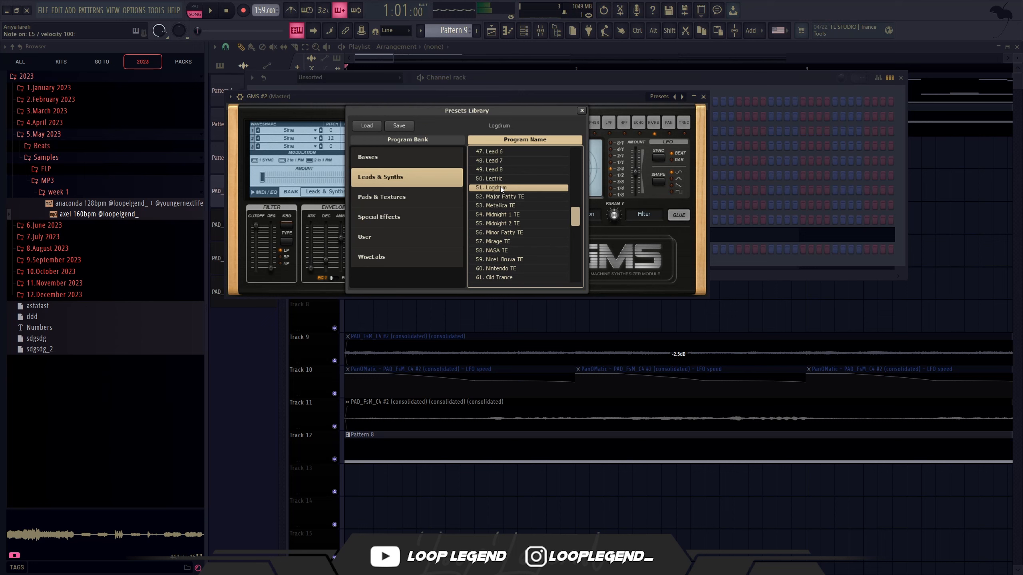
{"action": "left_click", "coordinate": [581, 111]}
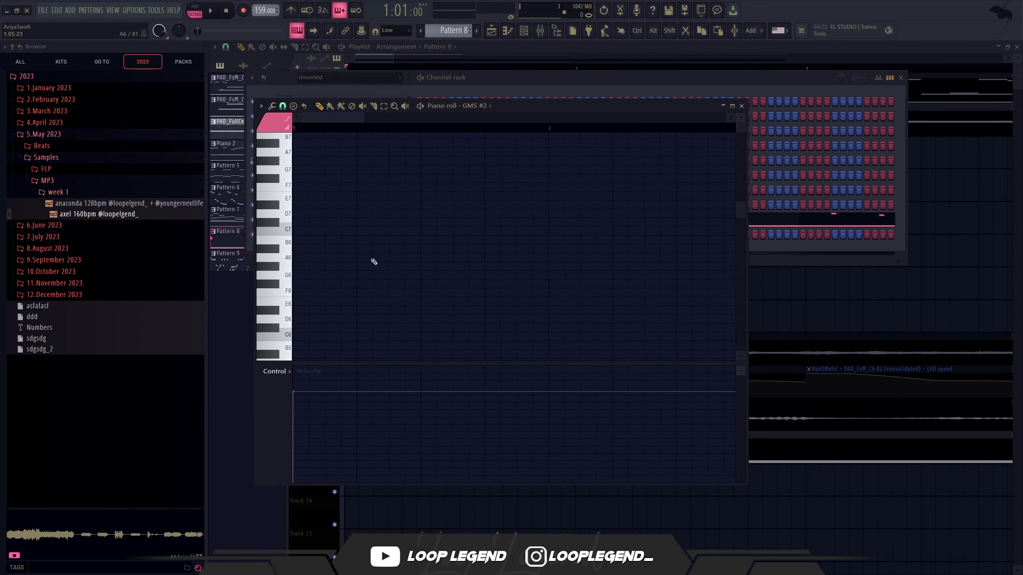
Step: Place two-step notes in bar 1 of the GMS #2 part: A6 on beat 2 and D6 on beat 4
{"action": "left_click", "coordinate": [361, 256]}
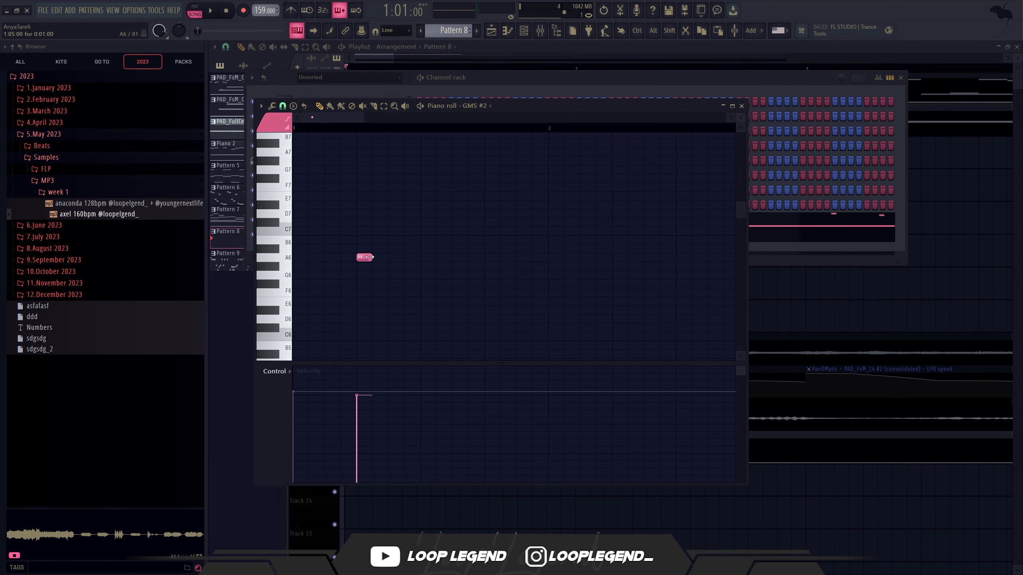
{"action": "key", "text": "space"}
{"action": "left_click_drag", "start_coordinate": [452, 260], "coordinate": [515, 284]}
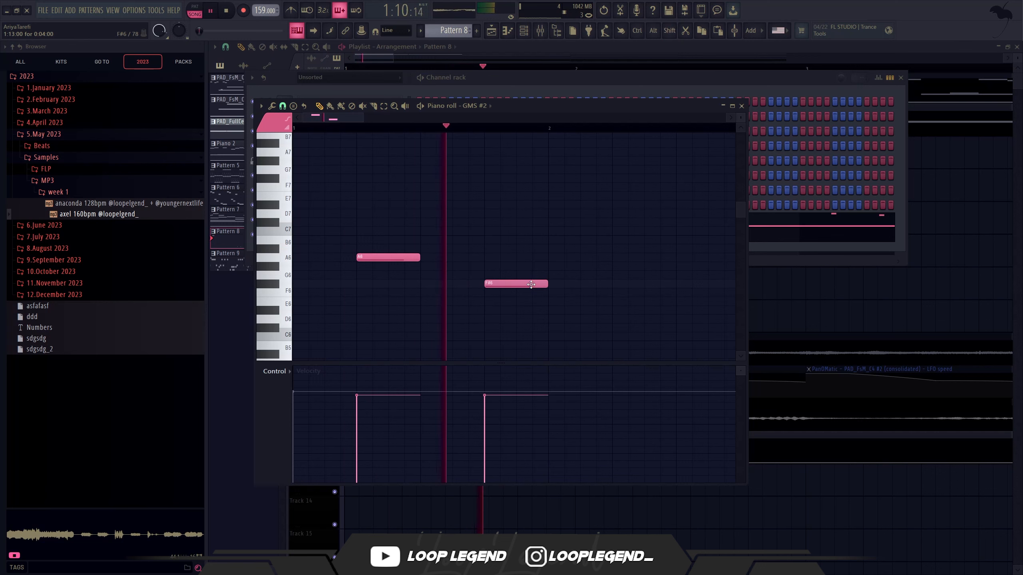
{"action": "key", "text": "space"}
{"action": "right_click", "coordinate": [508, 284]}
{"action": "left_click_drag", "start_coordinate": [416, 258], "coordinate": [388, 259]}
{"action": "left_click", "coordinate": [485, 292]}
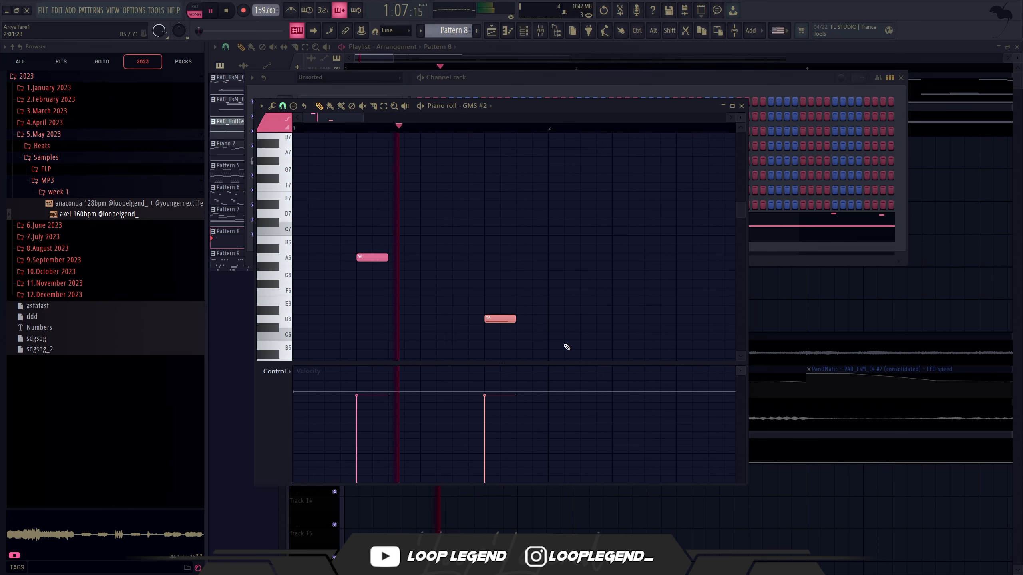
Step: Repeat the A6 and D6 pair in bar 3 and add two A#6 notes on beats 3 and 4 of bar 4
{"action": "scroll", "coordinate": [559, 342], "scroll_direction": "down", "scroll_amount": 3}
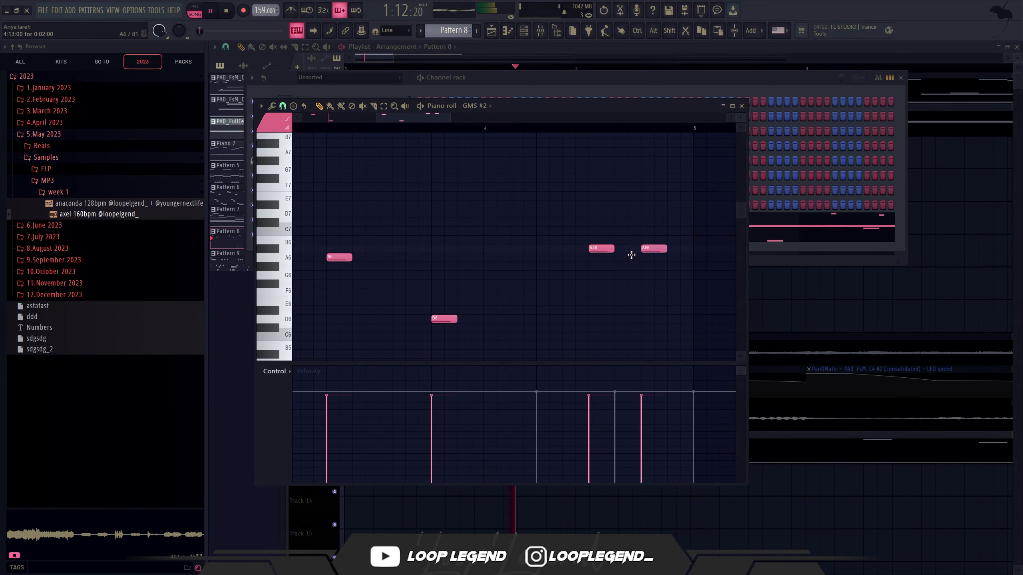
{"action": "scroll", "coordinate": [620, 262], "scroll_direction": "down", "scroll_amount": 5}
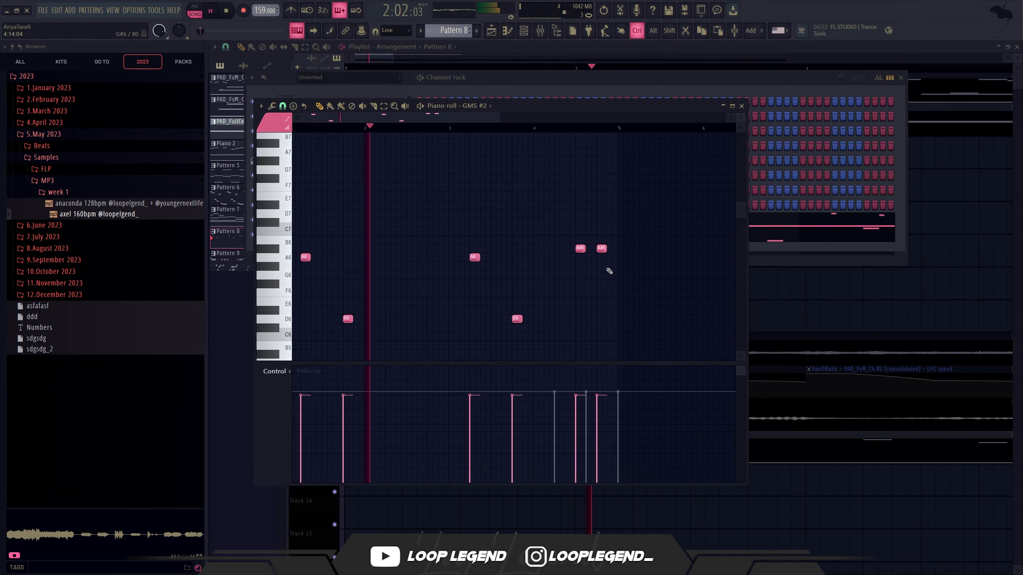
{"action": "scroll", "coordinate": [592, 286], "scroll_direction": "down", "scroll_amount": 2}
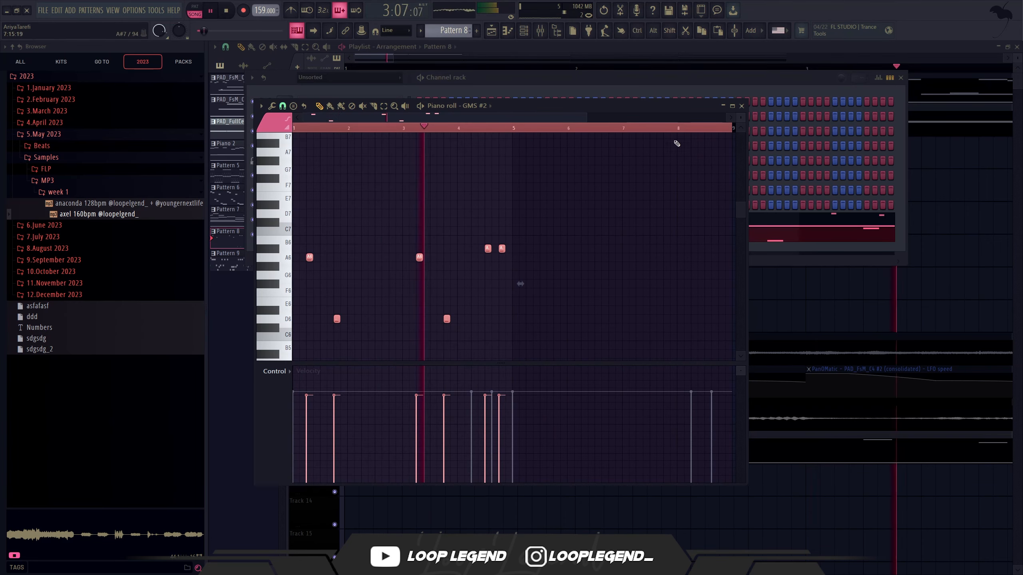
{"action": "left_click_drag", "start_coordinate": [689, 129], "coordinate": [513, 149]}
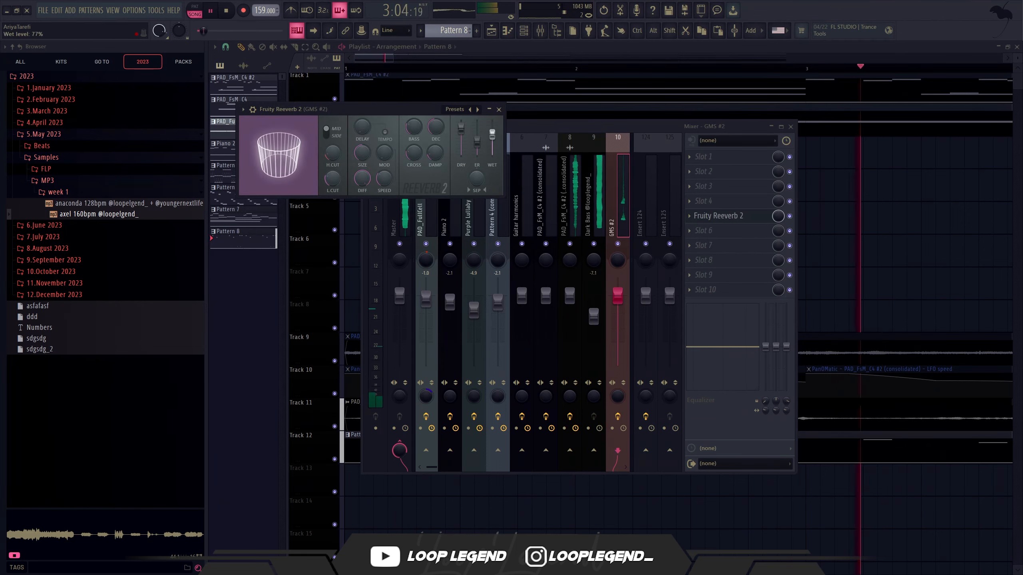
Step: Add Fruity Blood Overdrive to the GMS #2 mixer track alongside Fruity Reeverb 2
{"action": "left_click", "coordinate": [623, 242]}
{"action": "left_click", "coordinate": [690, 246]}
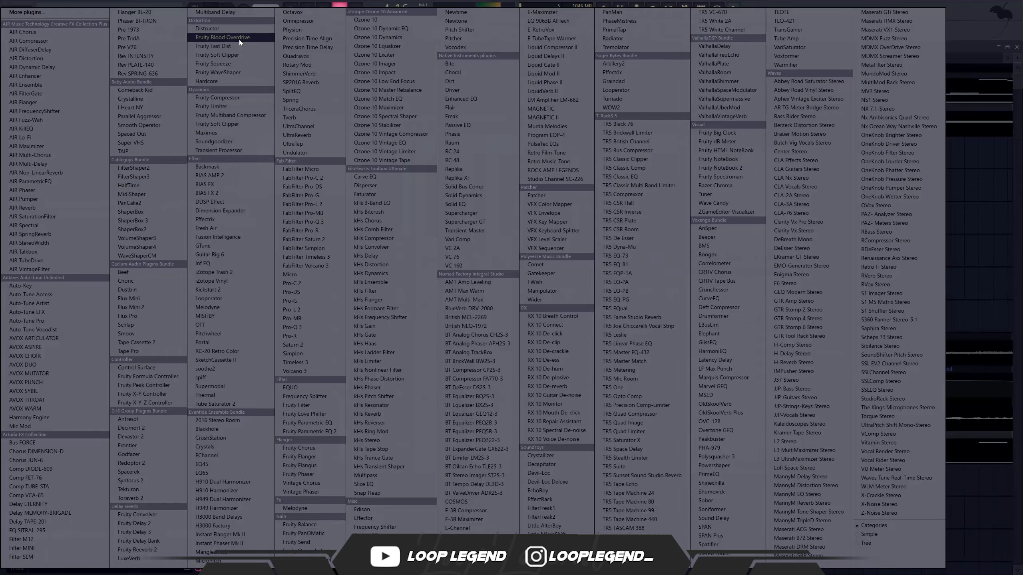
{"action": "left_click", "coordinate": [239, 38]}
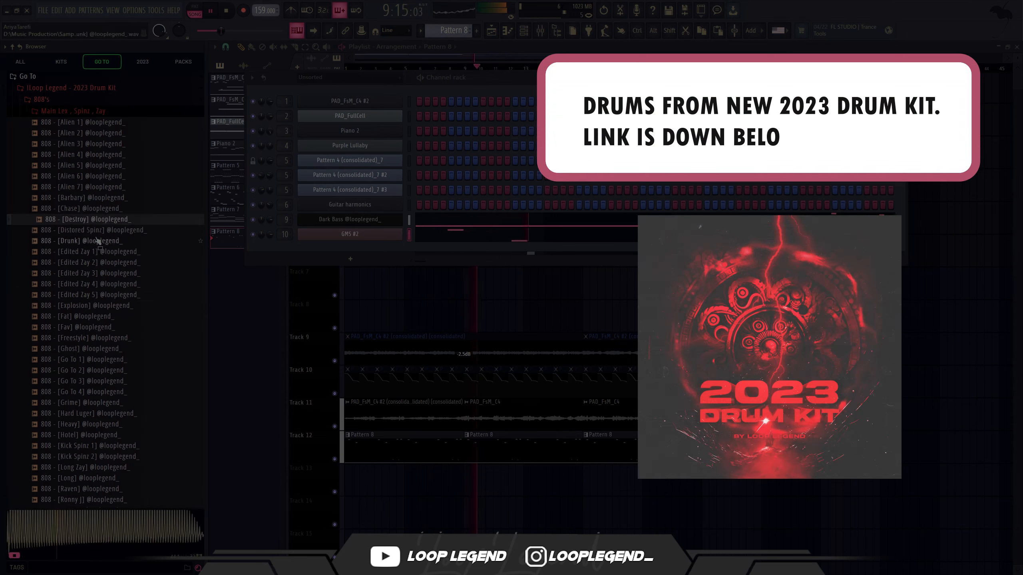
{"action": "key", "text": "Down"}
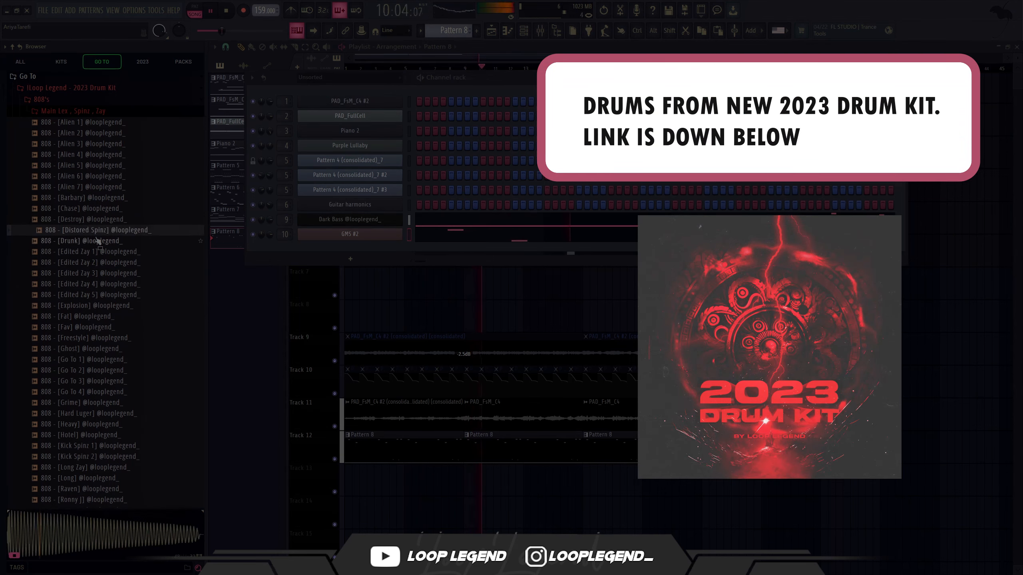
{"action": "right_click", "coordinate": [100, 233]}
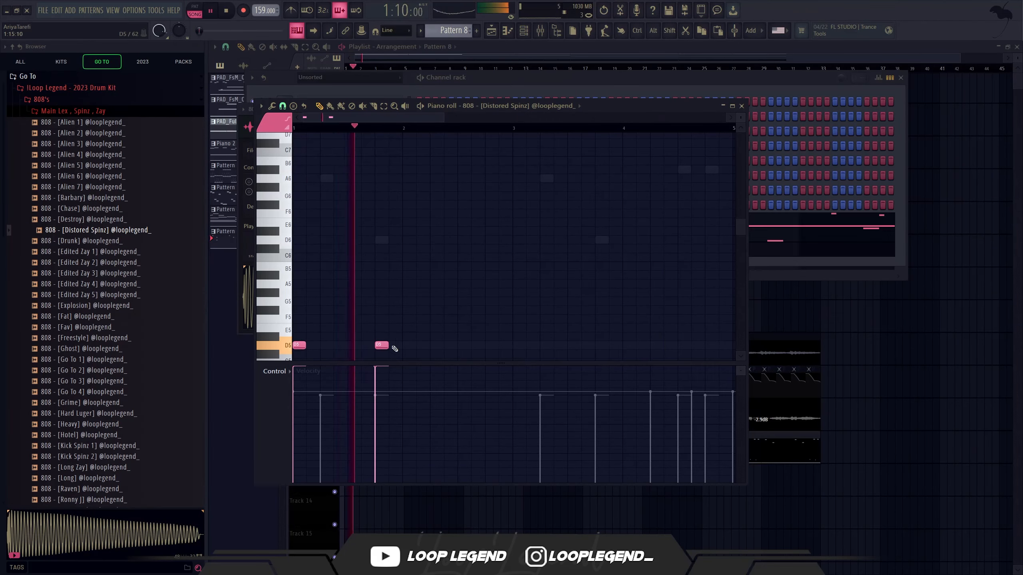
{"action": "left_click", "coordinate": [394, 346]}
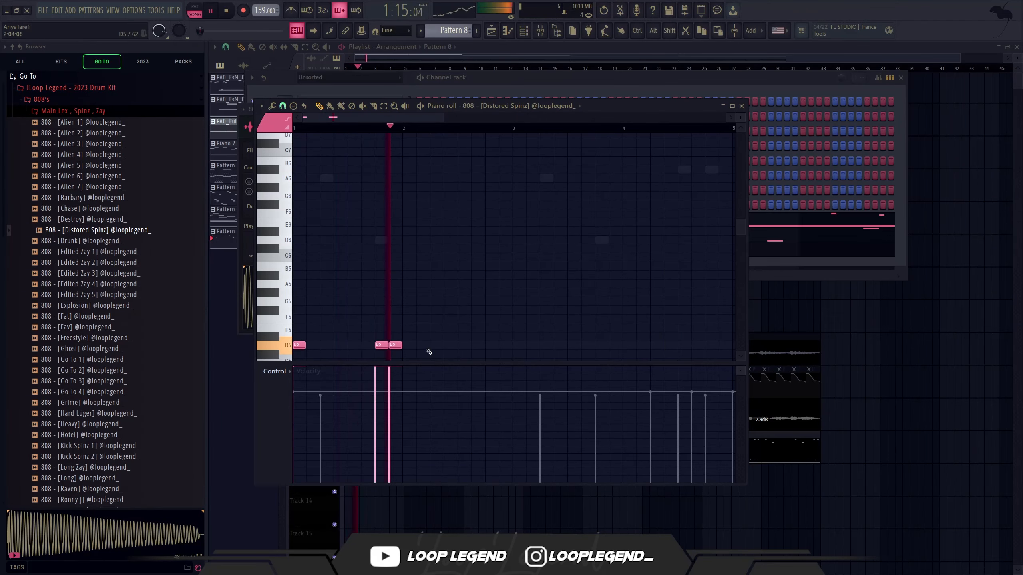
{"action": "left_click", "coordinate": [435, 346]}
{"action": "left_click", "coordinate": [513, 346]}
{"action": "scroll", "coordinate": [579, 342], "scroll_direction": "down", "scroll_amount": 1}
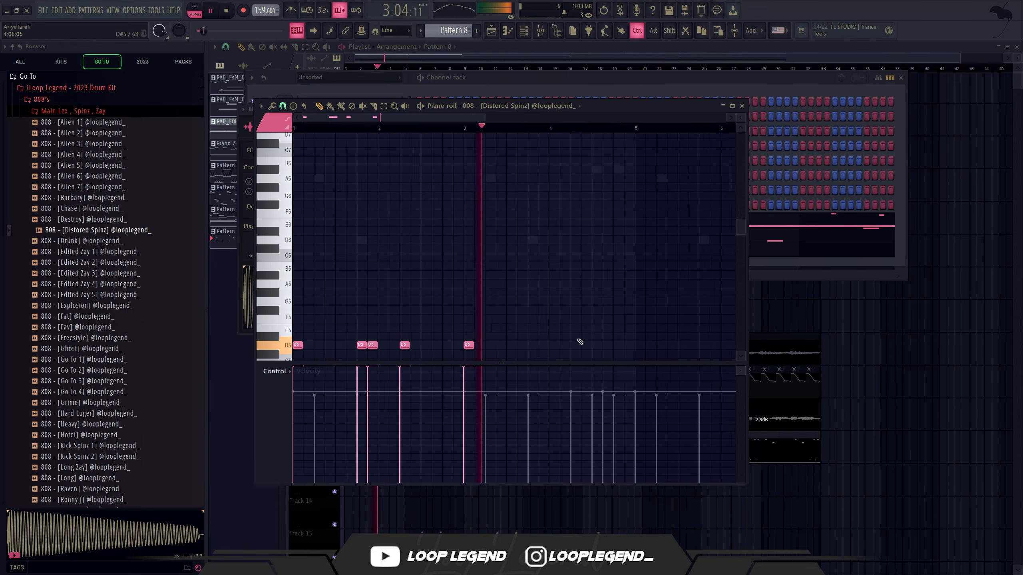
Step: Place two 808 notes on steps 5 and 11 of bar 4 and transpose them to A#5
{"action": "scroll", "coordinate": [579, 342], "scroll_direction": "up", "scroll_amount": 2}
{"action": "left_click", "coordinate": [581, 346]}
{"action": "left_click", "coordinate": [633, 343]}
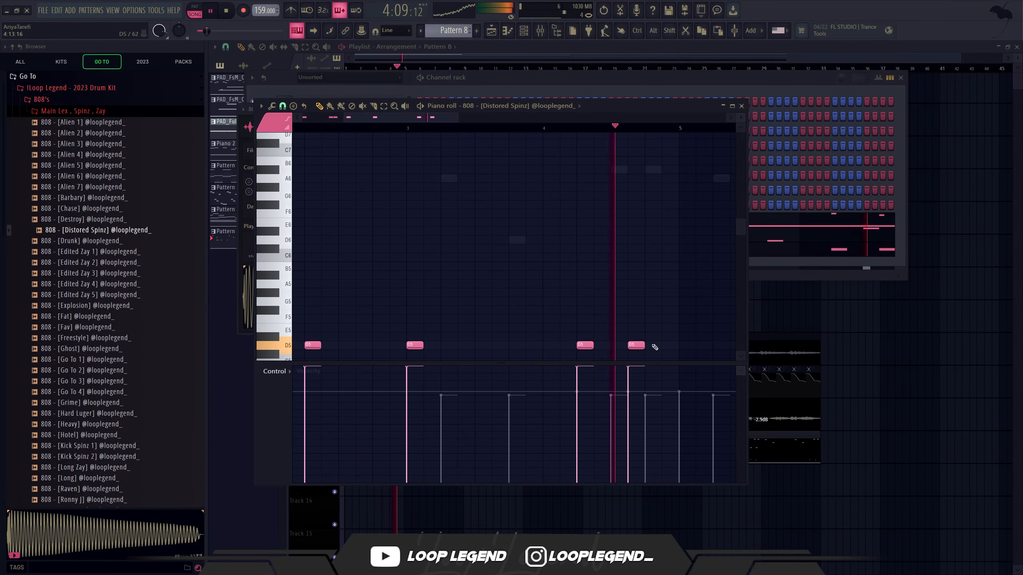
{"action": "key", "text": "space"}
{"action": "key", "text": "shift+Down"}
{"action": "key", "text": "shift+Down"}
{"action": "key", "text": "shift+Down"}
{"action": "key", "text": "shift+Down"}
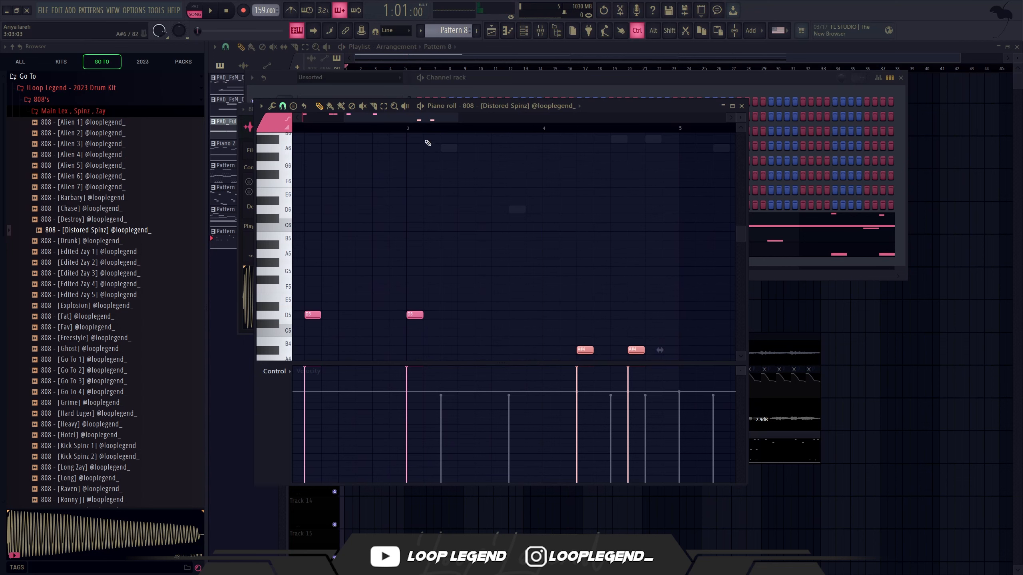
{"action": "scroll", "coordinate": [555, 275], "scroll_direction": "up", "scroll_amount": 3}
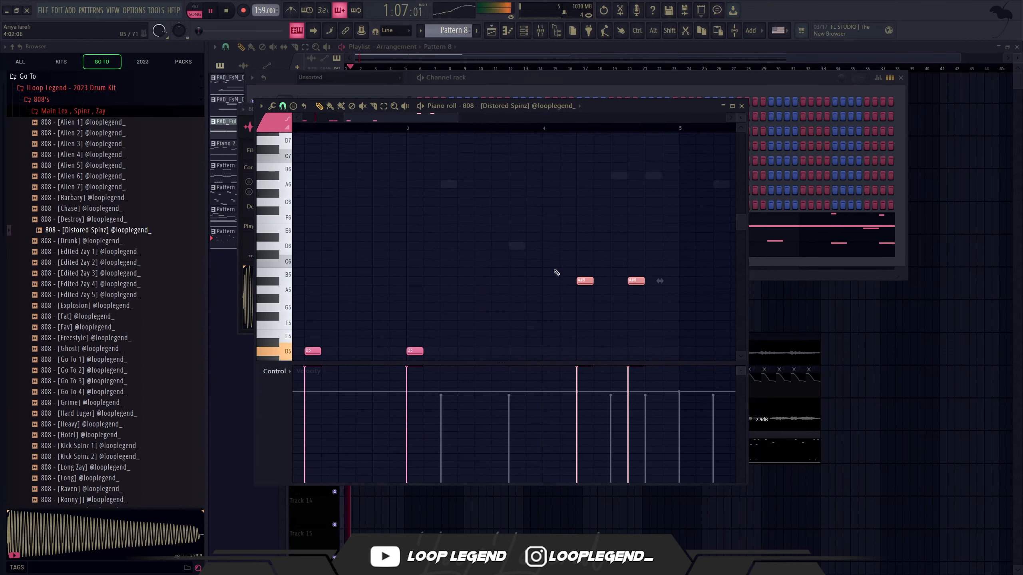
Step: Change the piano roll snap and add a shortened A#5 note on step 3 of bar 4
{"action": "left_click", "coordinate": [283, 105]}
{"action": "left_click", "coordinate": [300, 196]}
{"action": "scroll", "coordinate": [560, 274], "scroll_direction": "up", "scroll_amount": 2, "text": "ctrl"}
{"action": "left_click", "coordinate": [579, 271]}
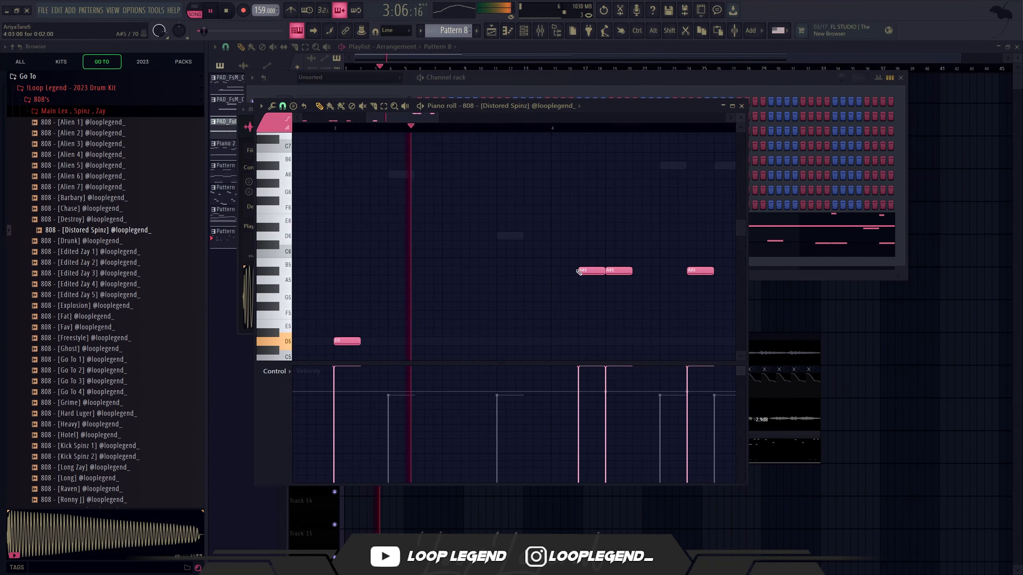
{"action": "left_click_drag", "start_coordinate": [604, 272], "coordinate": [587, 279]}
{"action": "left_click_drag", "start_coordinate": [674, 263], "coordinate": [604, 263]}
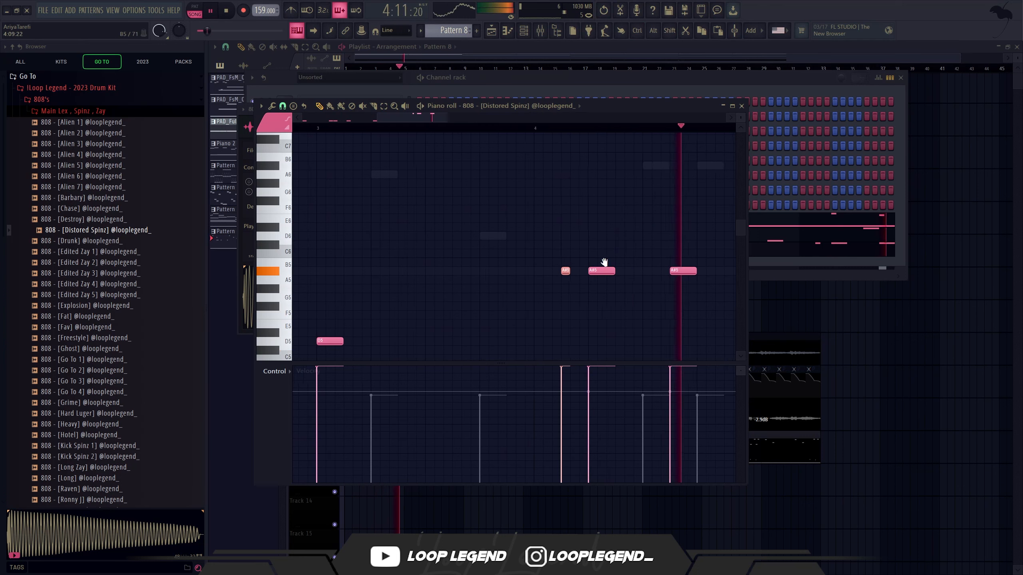
Step: Lower the short bar 4 note to A#4 and add an A#4 note on step 15 of that bar
{"action": "scroll", "coordinate": [496, 209], "scroll_direction": "down", "scroll_amount": 3, "text": "ctrl"}
{"action": "key", "text": "space"}
{"action": "key", "text": "space"}
{"action": "scroll", "coordinate": [572, 282], "scroll_direction": "up", "scroll_amount": 2, "text": "ctrl"}
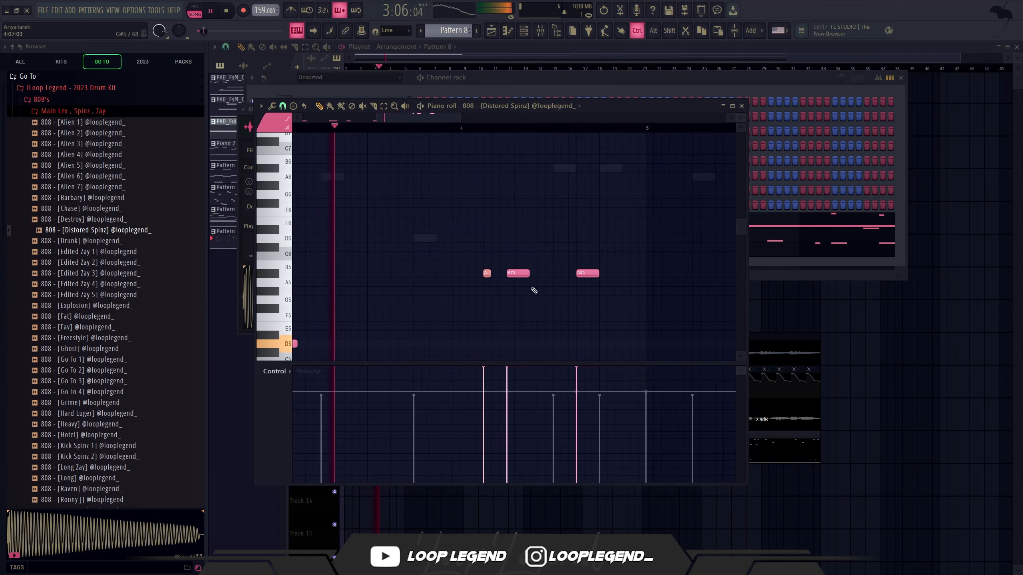
{"action": "scroll", "coordinate": [552, 331], "scroll_direction": "down", "scroll_amount": 2}
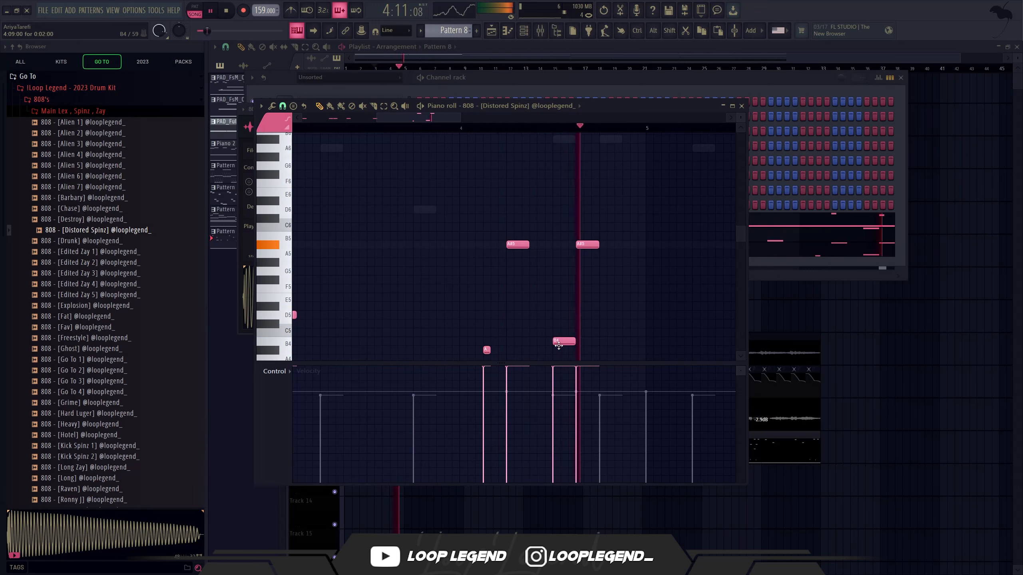
{"action": "scroll", "coordinate": [555, 348], "scroll_direction": "down", "scroll_amount": 1}
{"action": "left_click", "coordinate": [605, 325]}
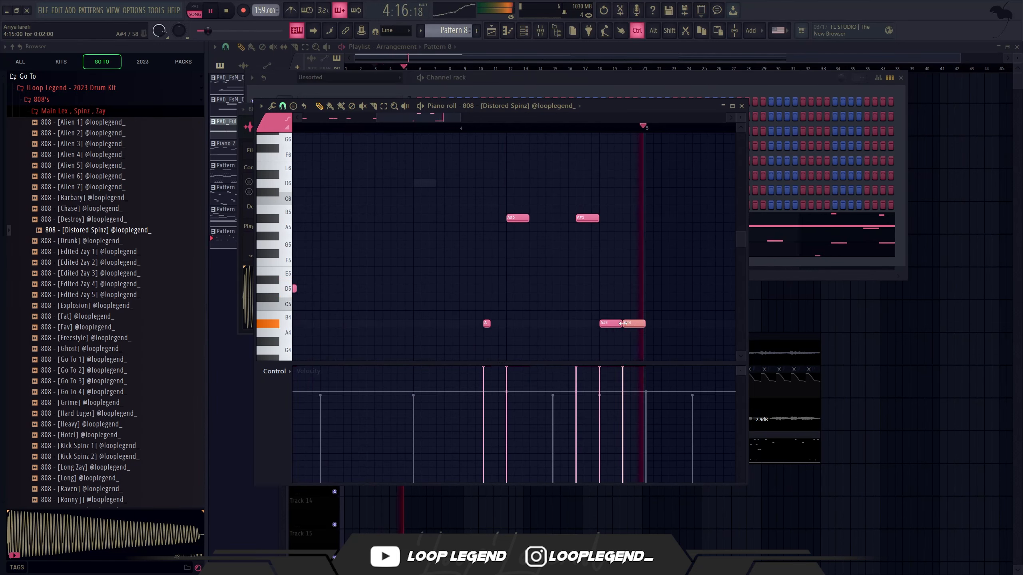
Step: Duplicate the four-bar 808 phrase into bars 5 to 8 and play it back
{"action": "key", "text": "space"}
{"action": "scroll", "coordinate": [611, 325], "scroll_direction": "down", "scroll_amount": 4}
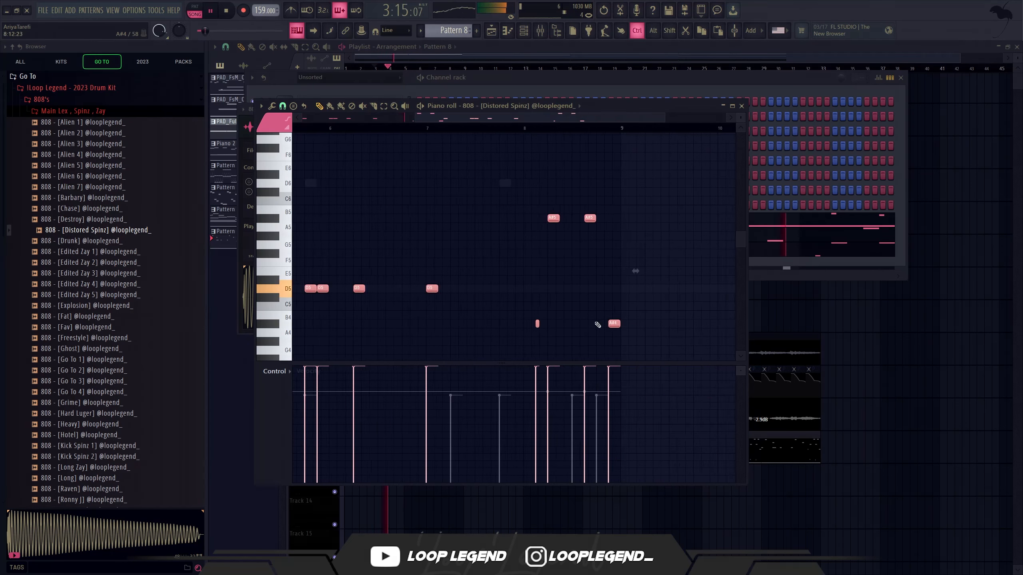
{"action": "scroll", "coordinate": [492, 292], "scroll_direction": "up", "scroll_amount": 5}
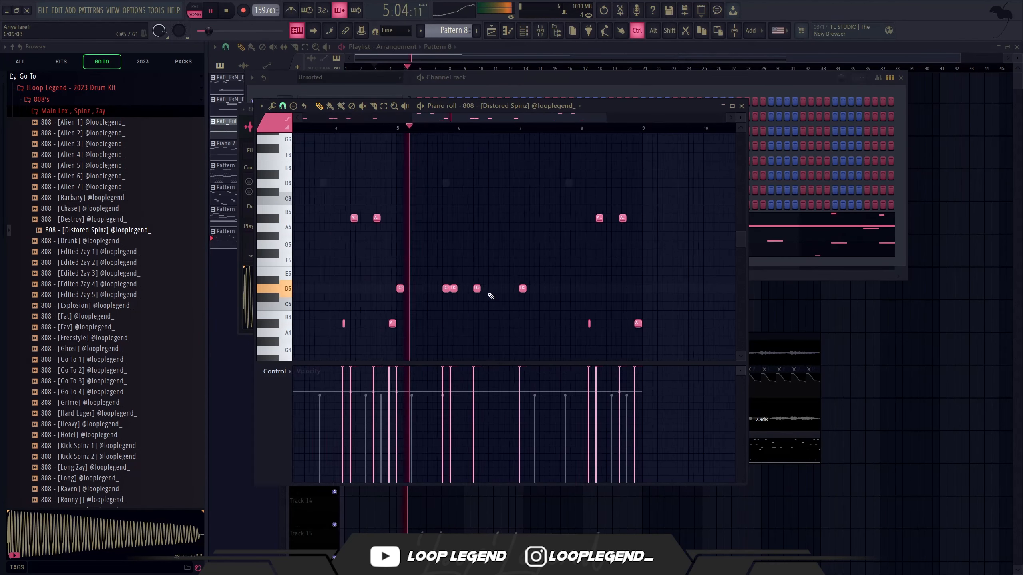
Step: Adjust the snap and add an E5 note on step 7 and a G5 note on step 13 of bar 6
{"action": "left_click", "coordinate": [499, 271]}
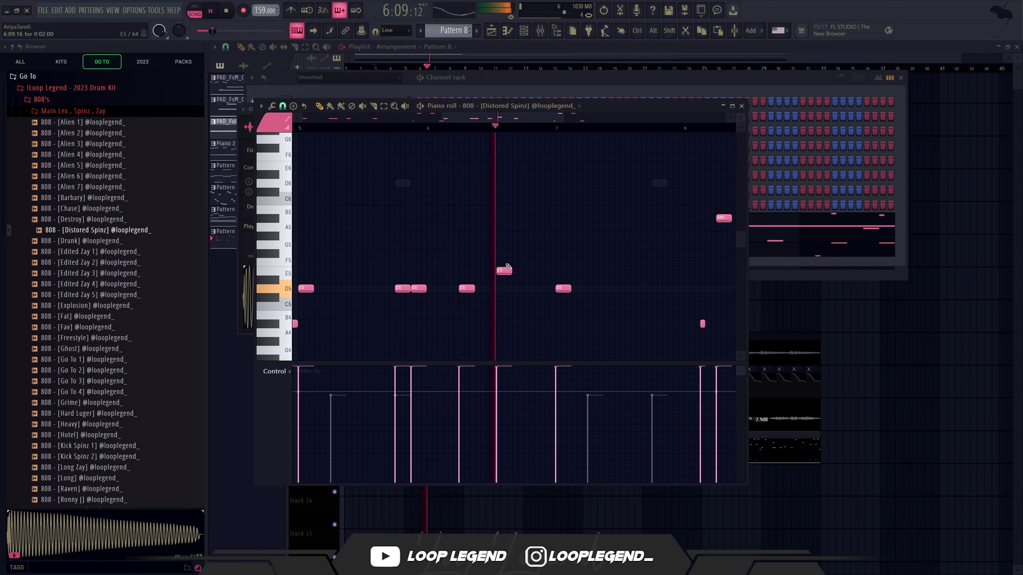
{"action": "key", "text": "space"}
{"action": "left_click", "coordinate": [282, 106]}
{"action": "left_click", "coordinate": [285, 229]}
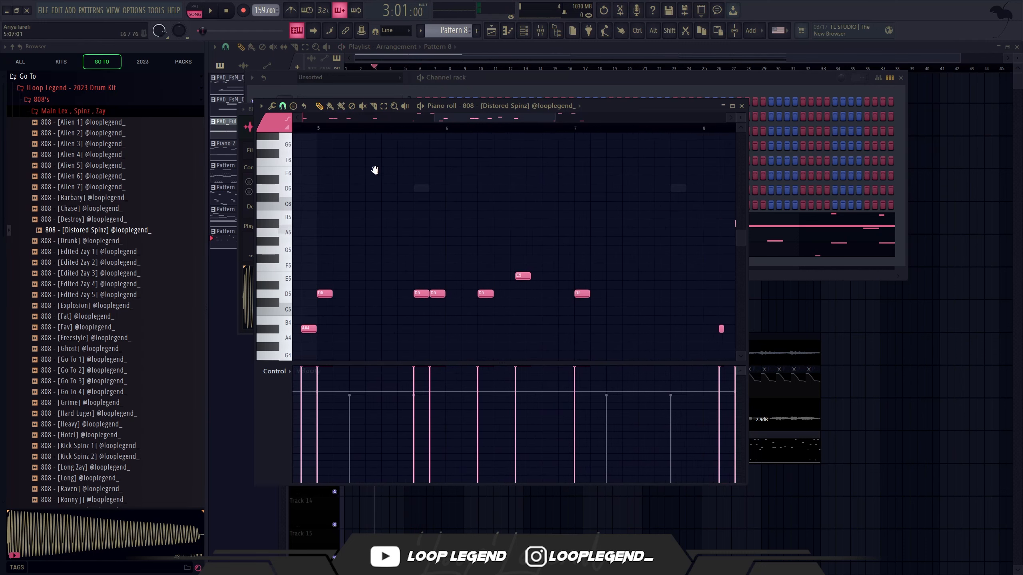
{"action": "left_click_drag", "start_coordinate": [534, 278], "coordinate": [514, 264]}
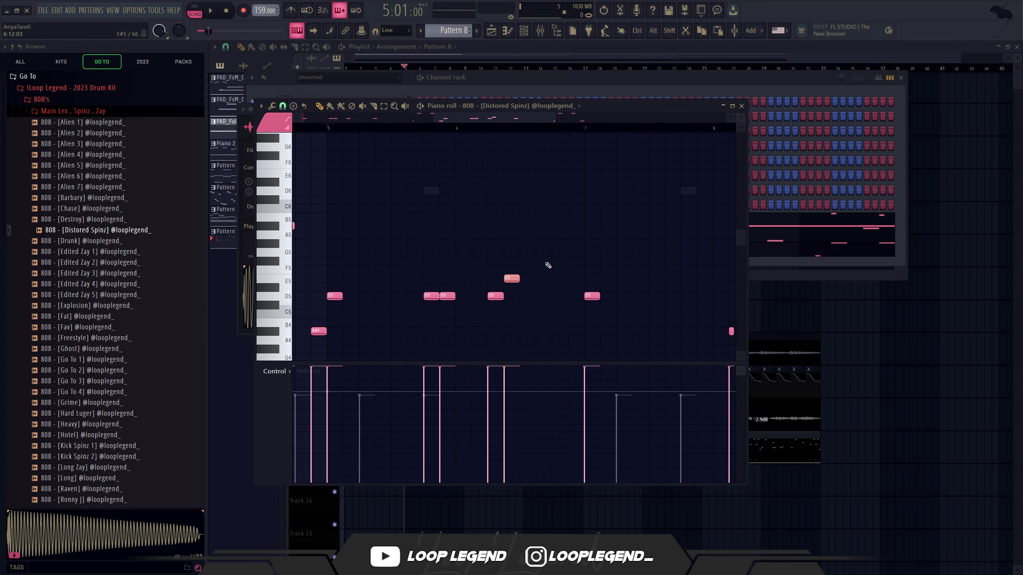
Step: Add an F5 note on step 15 of bar 6 and move that bar's G5 note to step 11
{"action": "key", "text": "space"}
{"action": "left_click", "coordinate": [569, 270]}
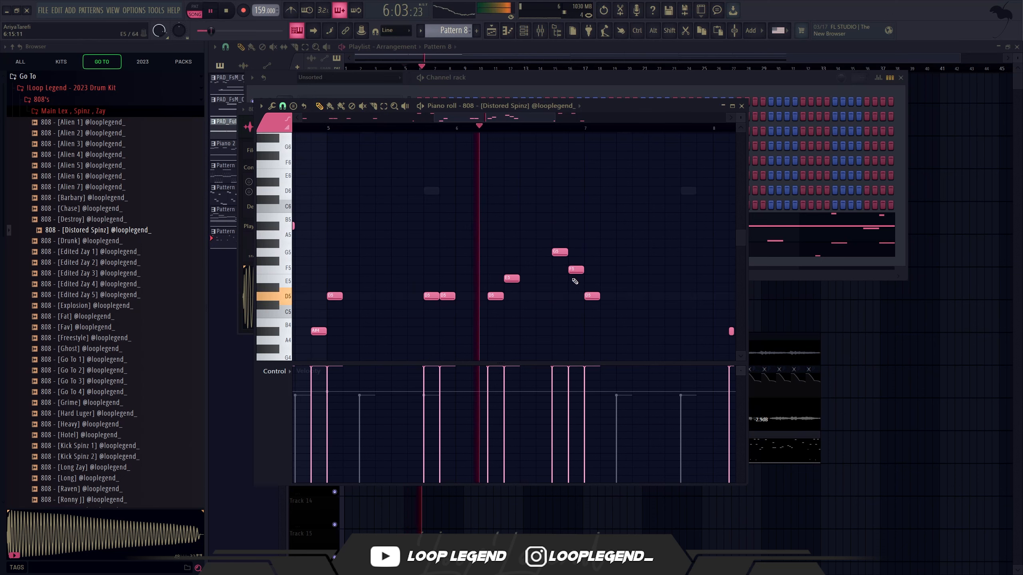
{"action": "key", "text": "space"}
{"action": "scroll", "coordinate": [555, 255], "scroll_direction": "up", "scroll_amount": 2}
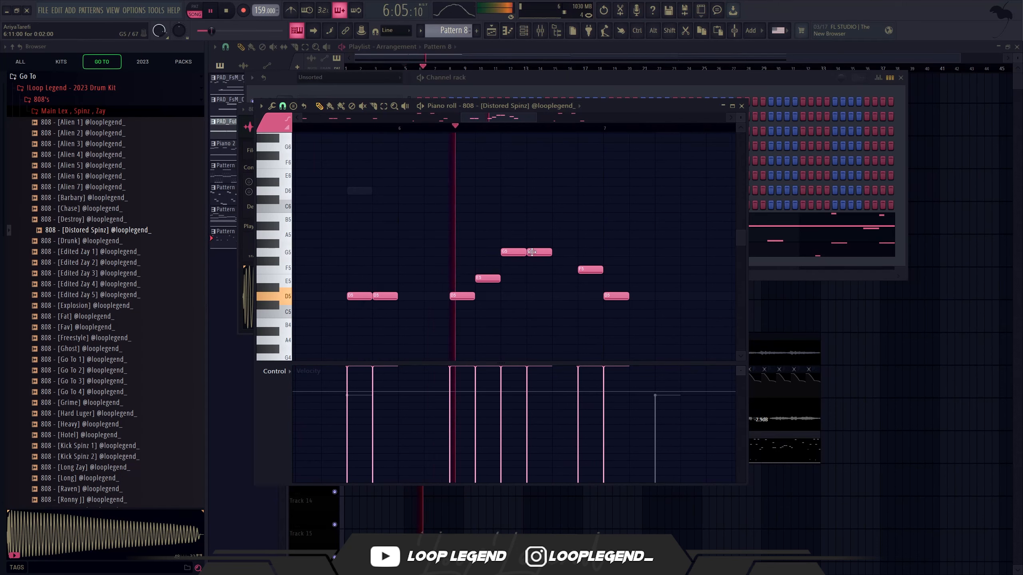
{"action": "left_click_drag", "start_coordinate": [519, 253], "coordinate": [547, 253]}
Step: Add two F5 notes to the 808 line on steps 11 and 13 of bar 7
{"action": "scroll", "coordinate": [580, 272], "scroll_direction": "down", "scroll_amount": 1}
{"action": "scroll", "coordinate": [580, 272], "scroll_direction": "down", "scroll_amount": 3}
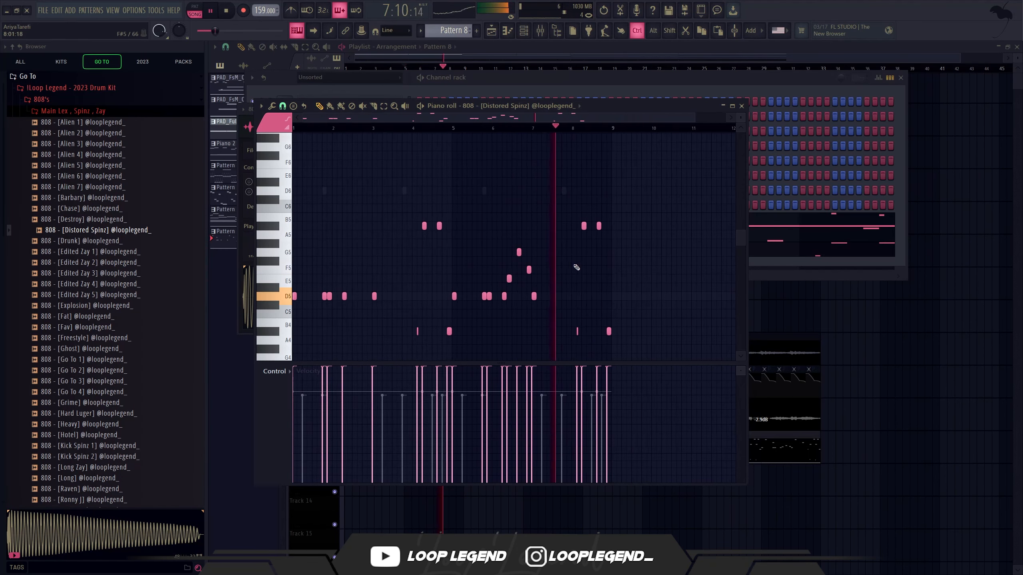
{"action": "scroll", "coordinate": [555, 249], "scroll_direction": "up", "scroll_amount": 3}
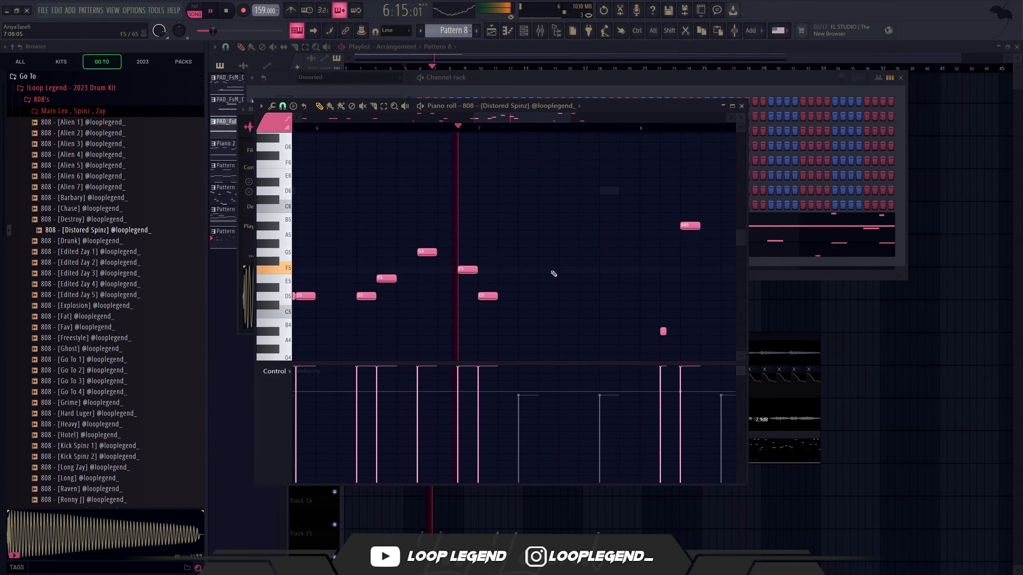
{"action": "left_click", "coordinate": [581, 270]}
{"action": "left_click", "coordinate": [603, 269]}
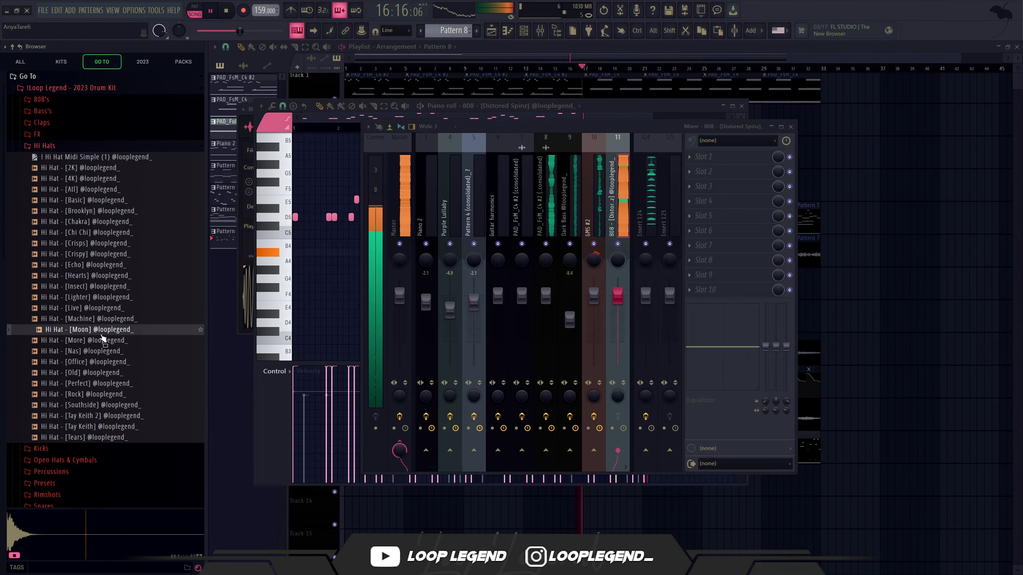
Step: Load the [More] hi-hat with the Hi Hat Midi Simple (1) pattern and shape rising and falling velocities on its bar 1 rolls
{"action": "left_click", "coordinate": [93, 341]}
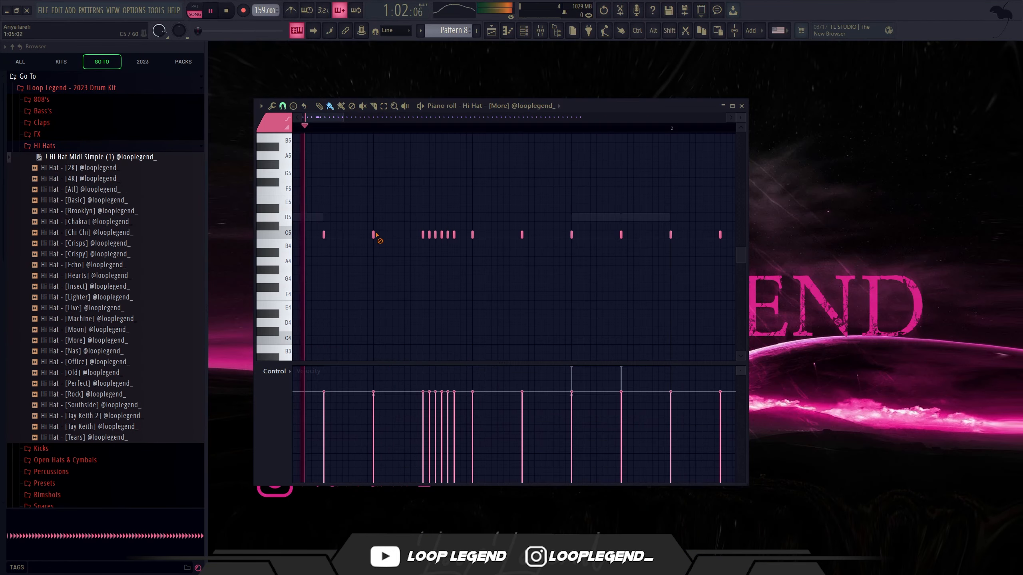
{"action": "scroll", "coordinate": [423, 236], "scroll_direction": "up", "scroll_amount": 3, "text": "ctrl"}
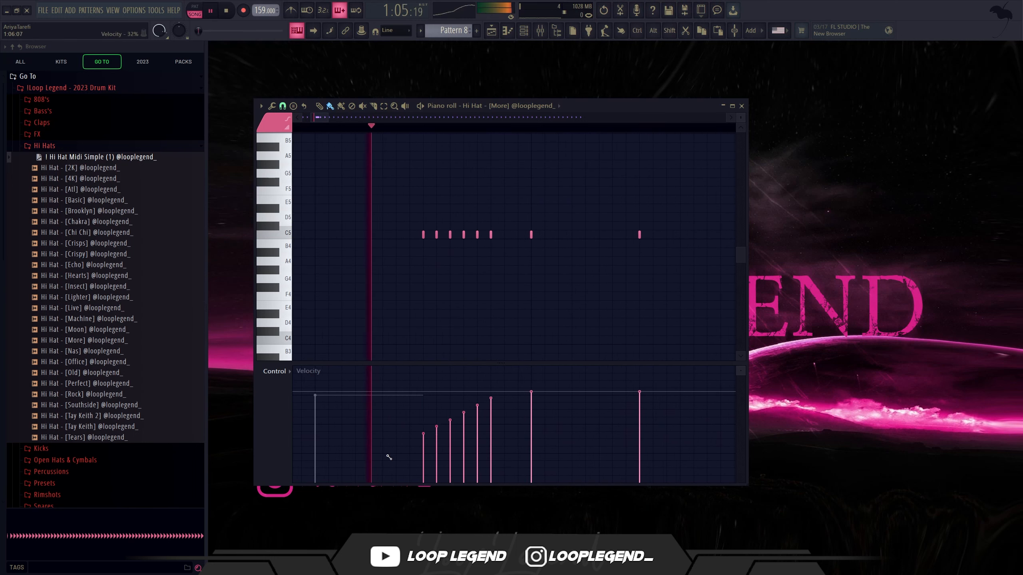
{"action": "left_click_drag", "start_coordinate": [387, 456], "coordinate": [386, 465]}
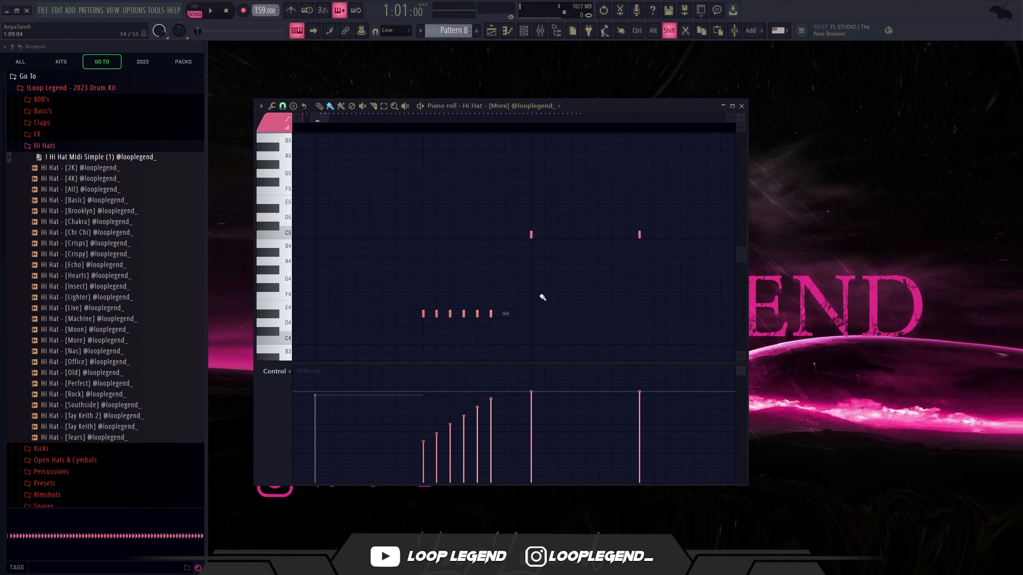
{"action": "scroll", "coordinate": [538, 307], "scroll_direction": "down", "scroll_amount": 3, "text": "ctrl"}
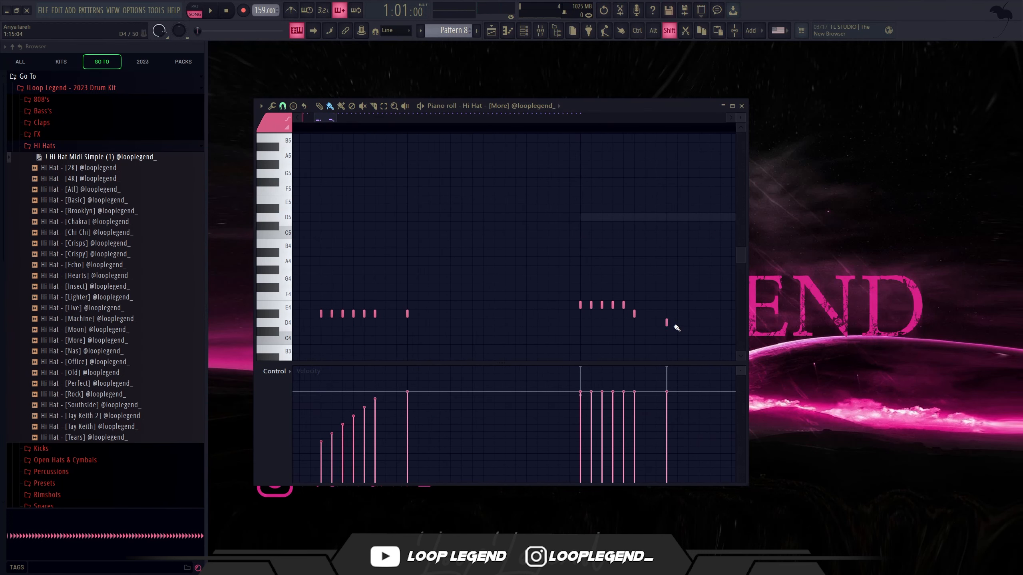
{"action": "left_click_drag", "start_coordinate": [625, 420], "coordinate": [582, 404]}
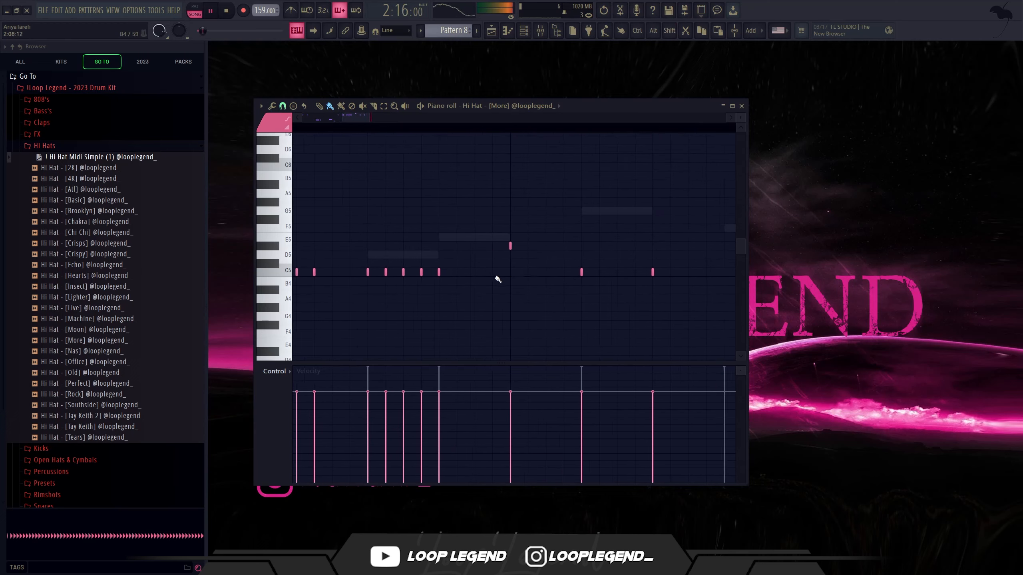
Step: Set the hi-hat piano roll snap to 1/3 step and add a four-note D#5 roll and a C5 note near the end of bar 2
{"action": "scroll", "coordinate": [496, 269], "scroll_direction": "down", "scroll_amount": 2, "text": "ctrl"}
{"action": "scroll", "coordinate": [496, 268], "scroll_direction": "down", "scroll_amount": 1, "text": "ctrl"}
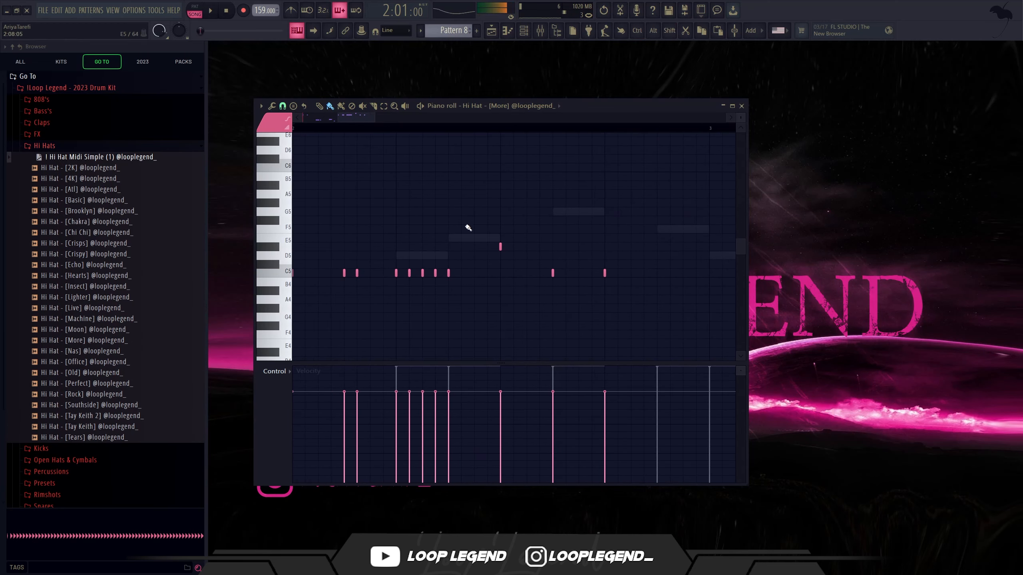
{"action": "left_click", "coordinate": [286, 108]}
{"action": "left_click", "coordinate": [298, 178]}
{"action": "scroll", "coordinate": [399, 221], "scroll_direction": "down", "scroll_amount": 3, "text": "ctrl"}
{"action": "scroll", "coordinate": [517, 268], "scroll_direction": "up", "scroll_amount": 2, "text": "ctrl"}
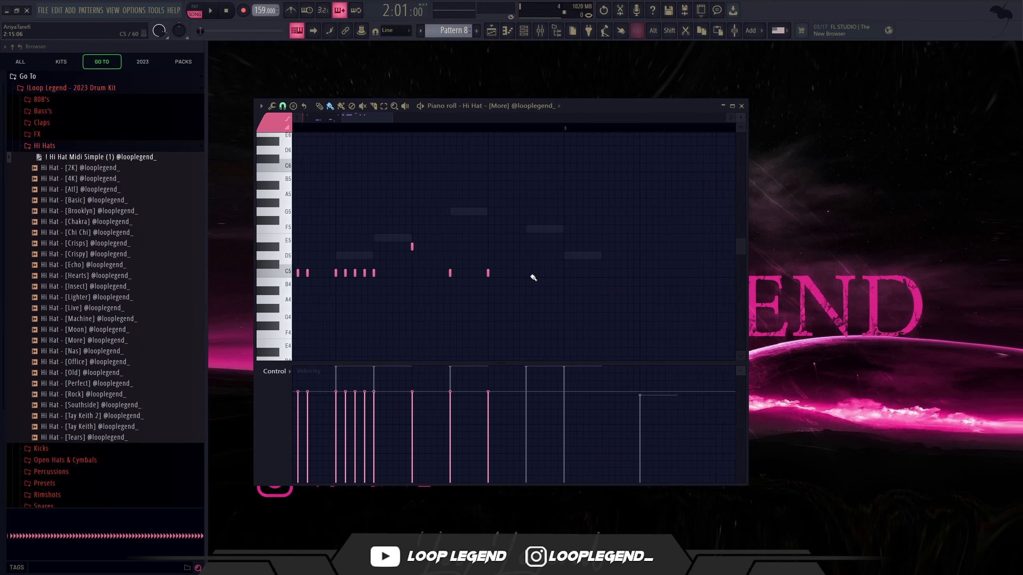
{"action": "left_click", "coordinate": [533, 274]}
{"action": "key", "text": "space"}
{"action": "mouse_move", "coordinate": [509, 274]}
{"action": "left_mouse_down"}
{"action": "mouse_move", "coordinate": [494, 274]}
{"action": "mouse_move", "coordinate": [483, 297]}
{"action": "left_mouse_up"}
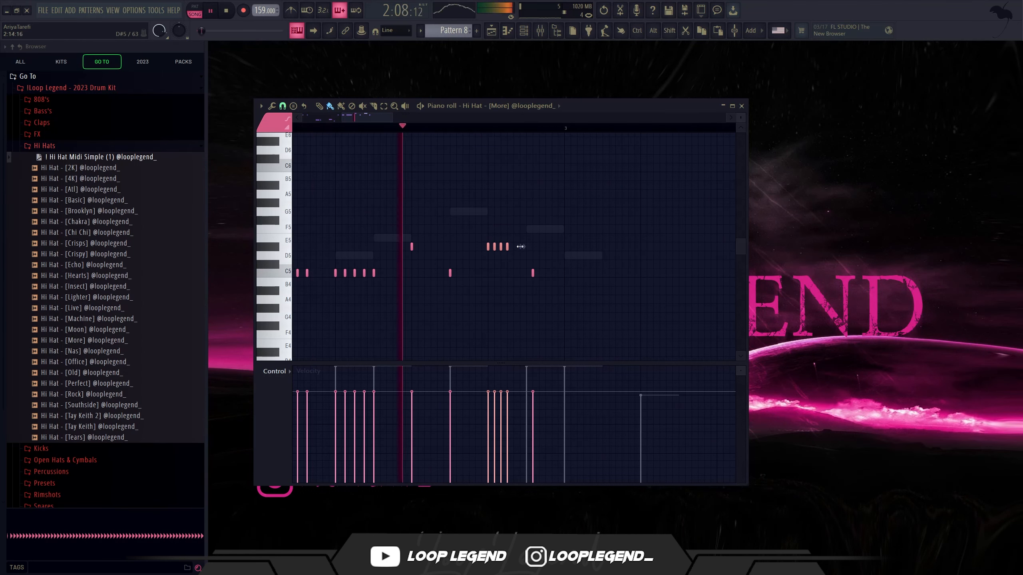
Step: Set the snap to 1/6 beat and delete the three hi-hat notes on steps 15 and 16 of bar 2
{"action": "left_click_drag", "start_coordinate": [508, 247], "coordinate": [556, 248], "text": "shift"}
{"action": "key", "text": "ctrl+z"}
{"action": "key", "text": "space"}
{"action": "left_click", "coordinate": [287, 110]}
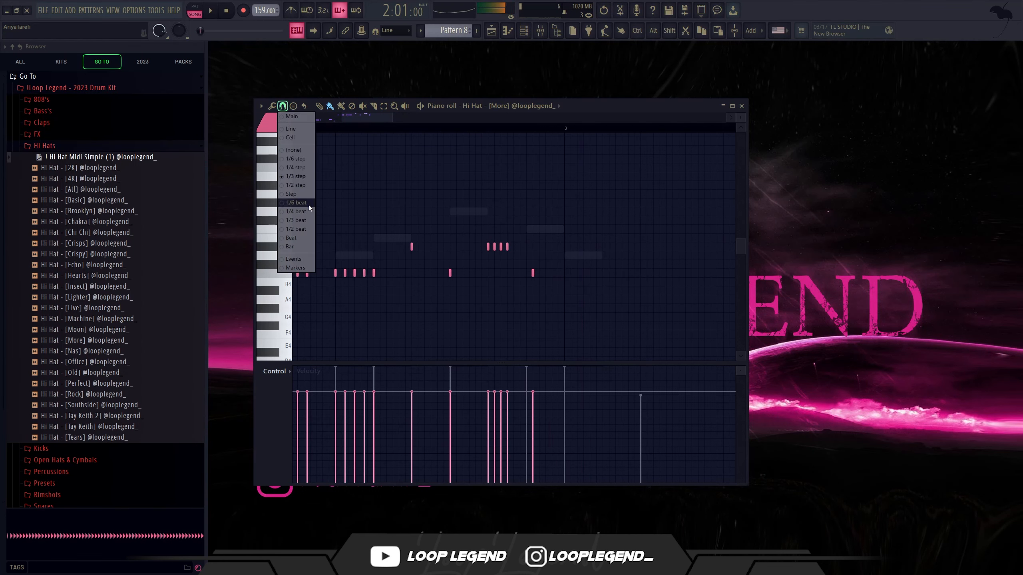
{"action": "left_click", "coordinate": [307, 207]}
{"action": "scroll", "coordinate": [520, 259], "scroll_direction": "up", "scroll_amount": 3}
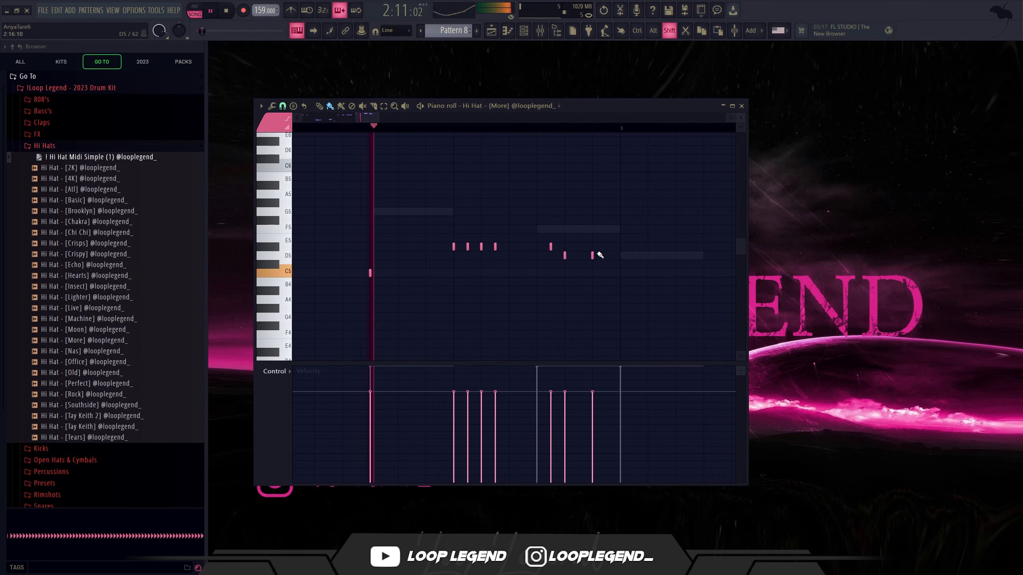
{"action": "key", "text": "space"}
{"action": "right_click", "coordinate": [551, 246]}
{"action": "right_click", "coordinate": [565, 255]}
{"action": "right_click", "coordinate": [592, 255]}
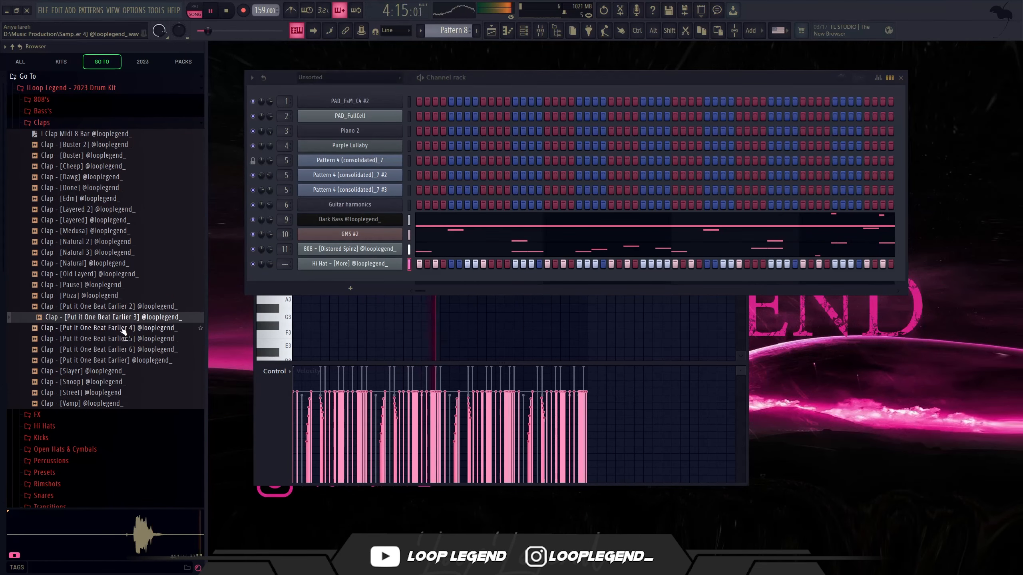
Step: Preview the one-beat-earlier claps and load Clap - [Put it One Beat Earlier 3] into a new channel
{"action": "left_click", "coordinate": [126, 327]}
{"action": "right_click", "coordinate": [127, 321]}
{"action": "left_click", "coordinate": [161, 333]}
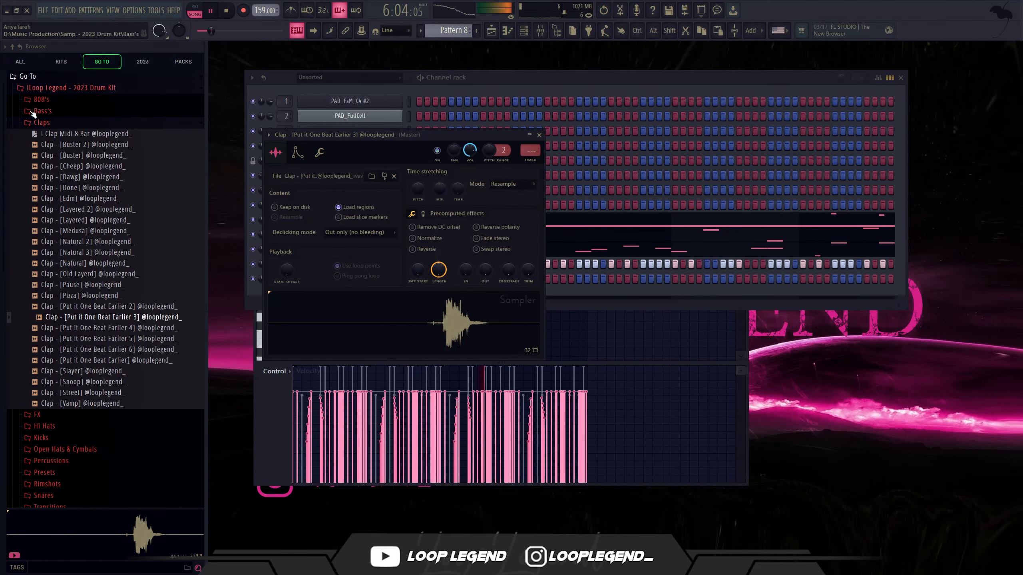
Step: Apply the Clap Midi 8 Bar pattern to the clap channel and adjust its sample start to trim the leading silence
{"action": "left_click_drag", "start_coordinate": [66, 140], "coordinate": [382, 183]}
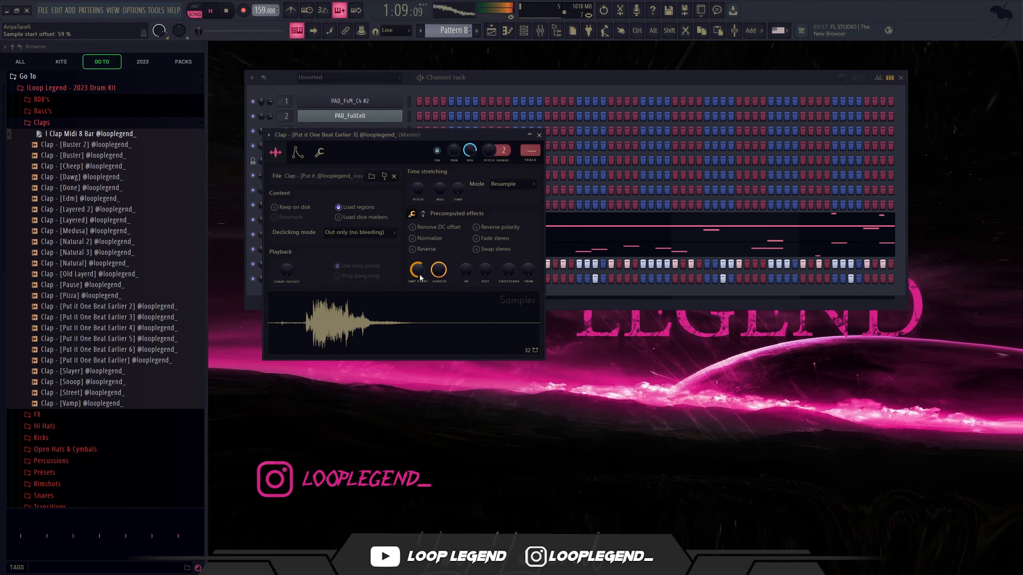
{"action": "scroll", "coordinate": [417, 270], "scroll_direction": "down", "scroll_amount": 6}
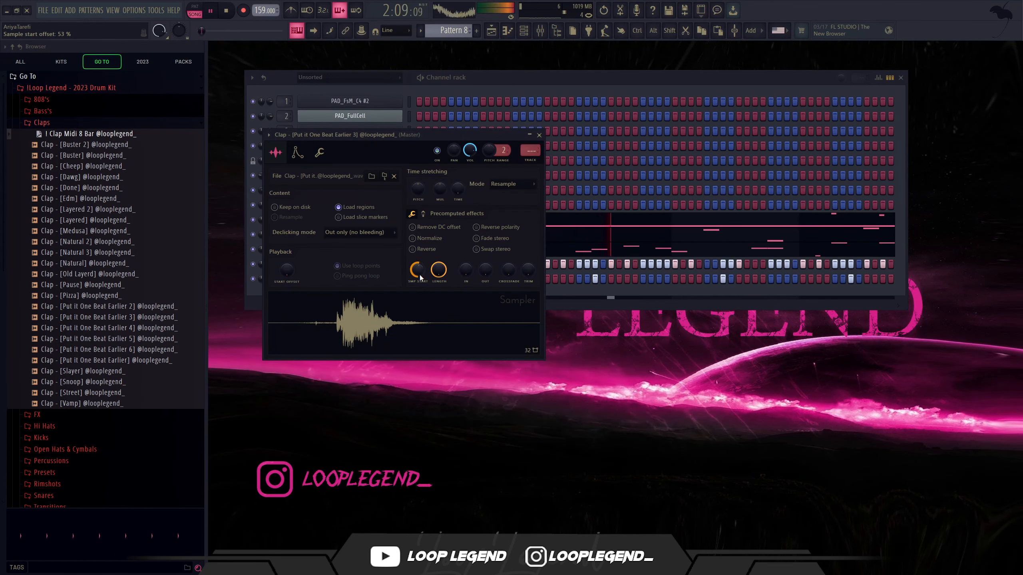
{"action": "scroll", "coordinate": [420, 278], "scroll_direction": "up", "scroll_amount": 2}
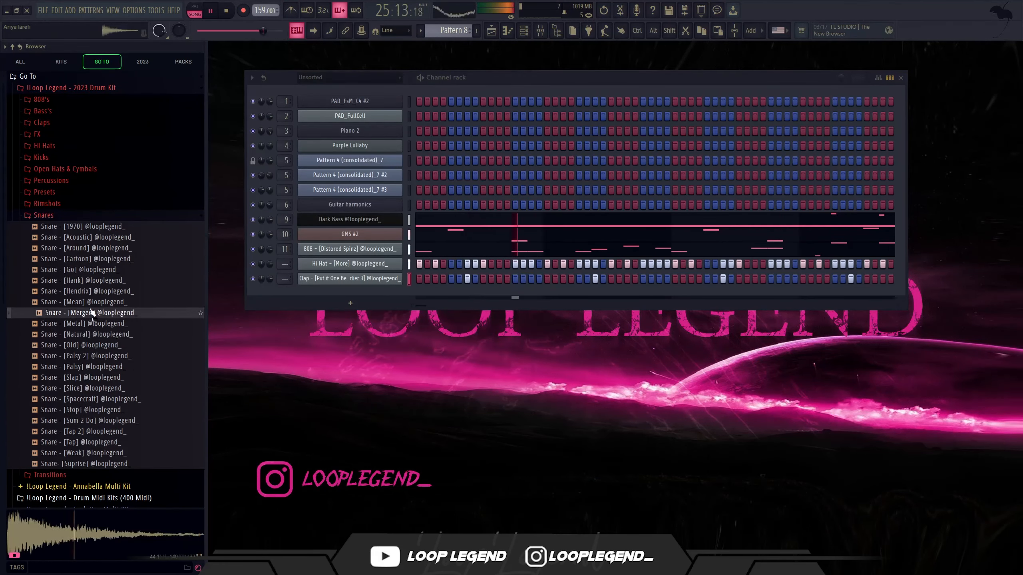
Step: Load the Snare - [Mean] sample into a new channel and lower its mixer track volume
{"action": "left_click", "coordinate": [88, 302]}
{"action": "right_click", "coordinate": [88, 302]}
{"action": "left_click", "coordinate": [89, 310]}
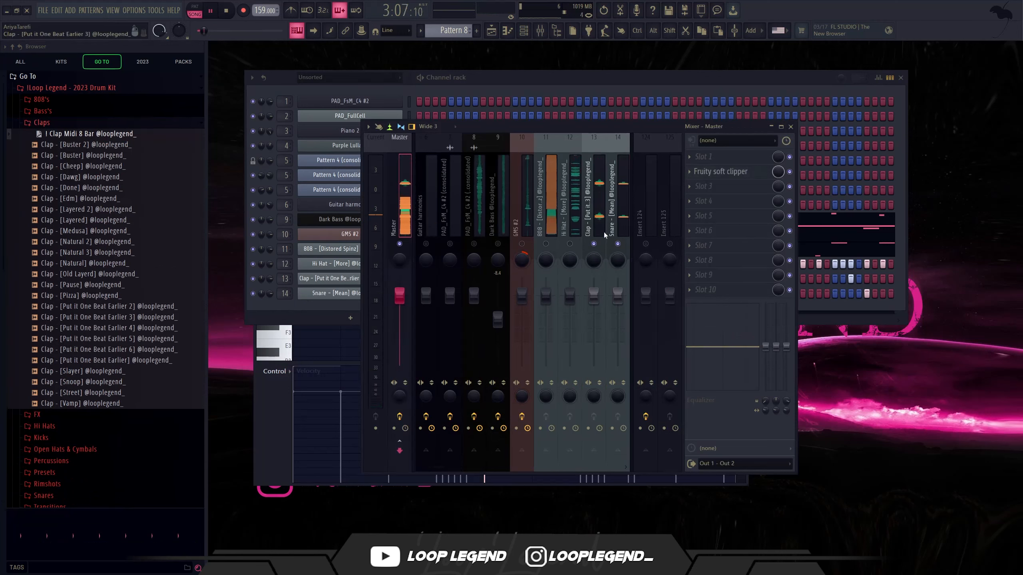
{"action": "left_click_drag", "start_coordinate": [602, 222], "coordinate": [612, 224]}
{"action": "left_click_drag", "start_coordinate": [618, 296], "coordinate": [618, 309]}
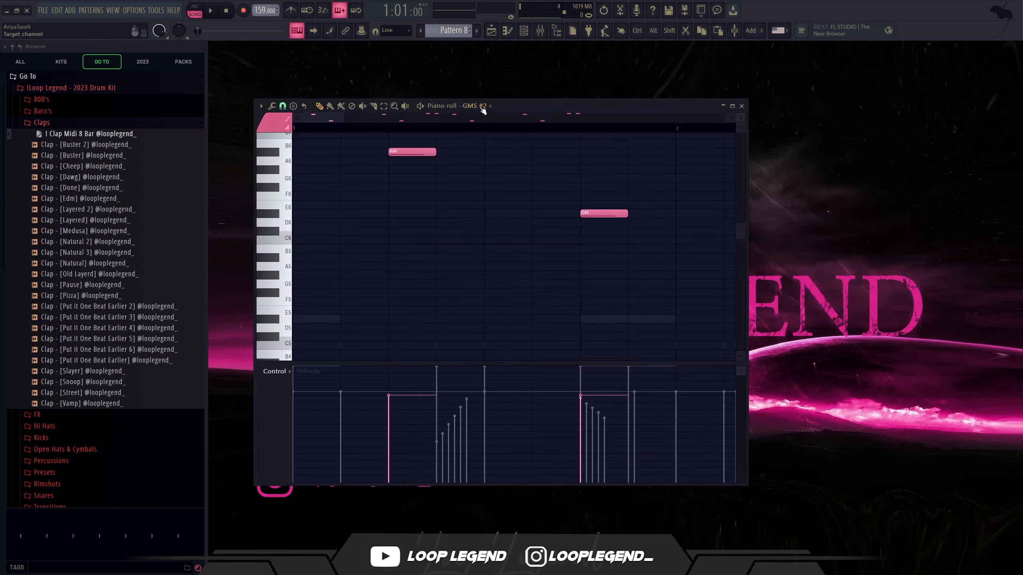
Step: Switch the piano roll to the 808 - [Distored Spinz] channel and stop playback
{"action": "left_click", "coordinate": [478, 109]}
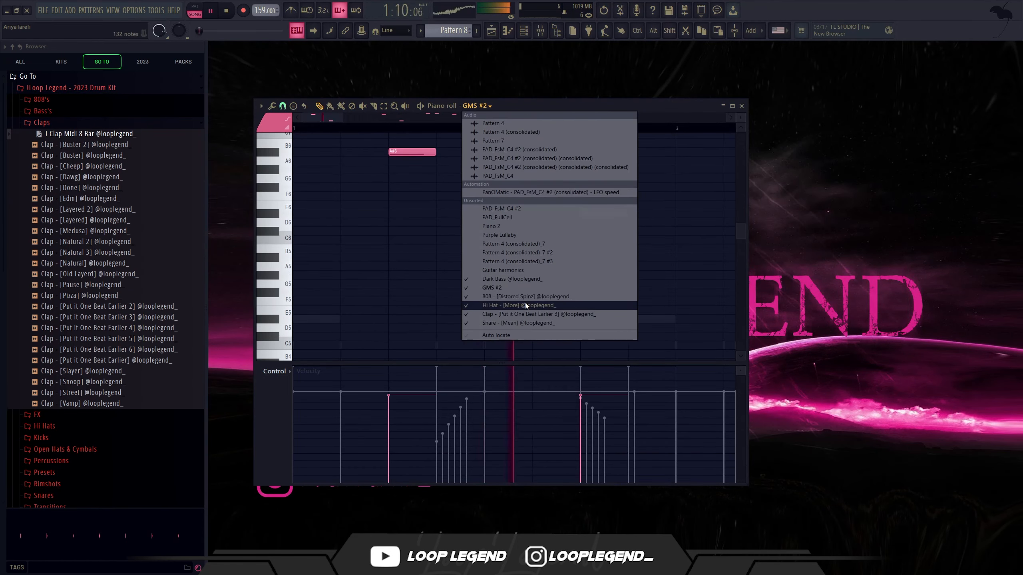
{"action": "left_click", "coordinate": [503, 295]}
{"action": "key", "text": "space"}
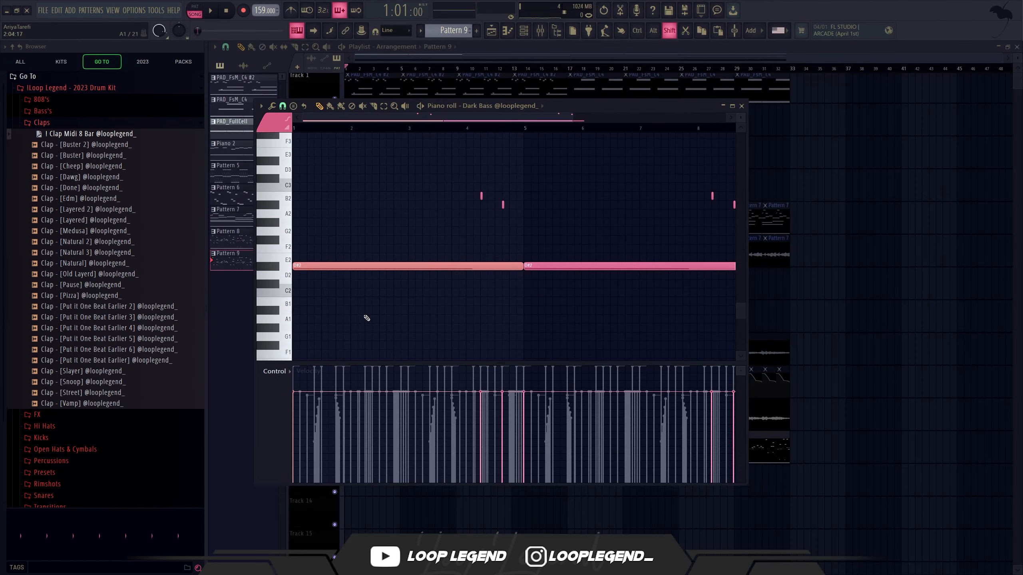
Step: In Pattern 9, lower the opening four-bar Dark Bass note to B1 and the first short note of bar 4 to C#2
{"action": "key", "text": "Down"}
{"action": "key", "text": "Down"}
{"action": "key", "text": "Down"}
{"action": "key", "text": "Down"}
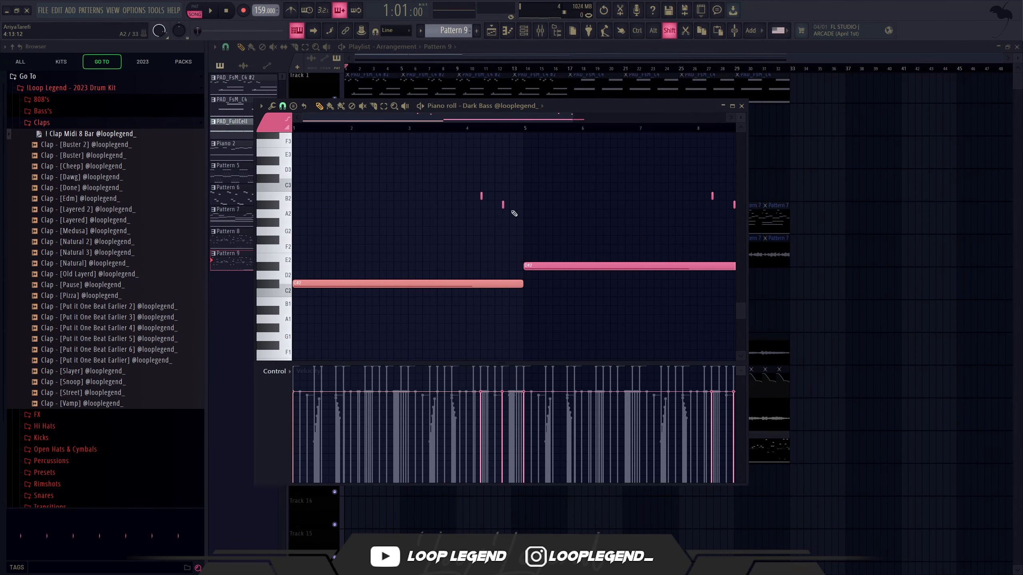
{"action": "left_click_drag", "start_coordinate": [502, 184], "coordinate": [466, 202]}
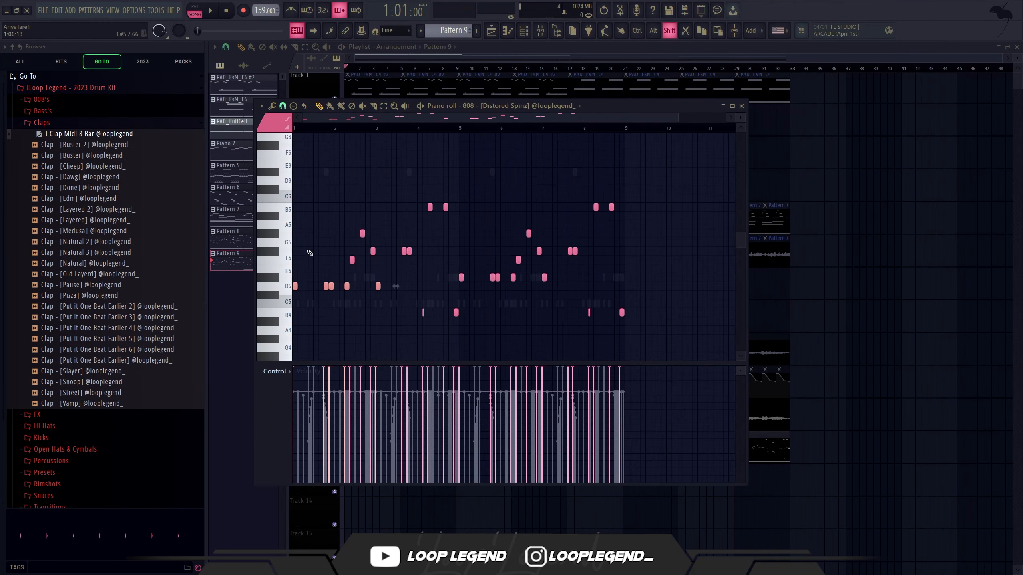
Step: Move the Pattern 9 808 notes of bars 1 to 3 down to B4 and raise the step 11 note of bar 3 to B5
{"action": "left_click_drag", "start_coordinate": [340, 223], "coordinate": [387, 290]}
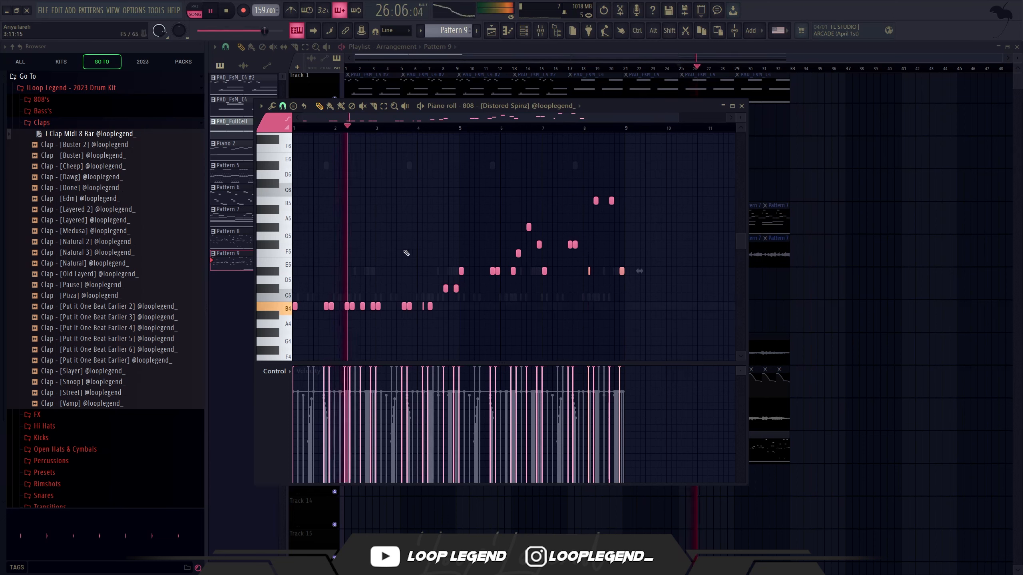
{"action": "left_click", "coordinate": [405, 307], "text": "ctrl"}
{"action": "key", "text": "ctrl+Up"}
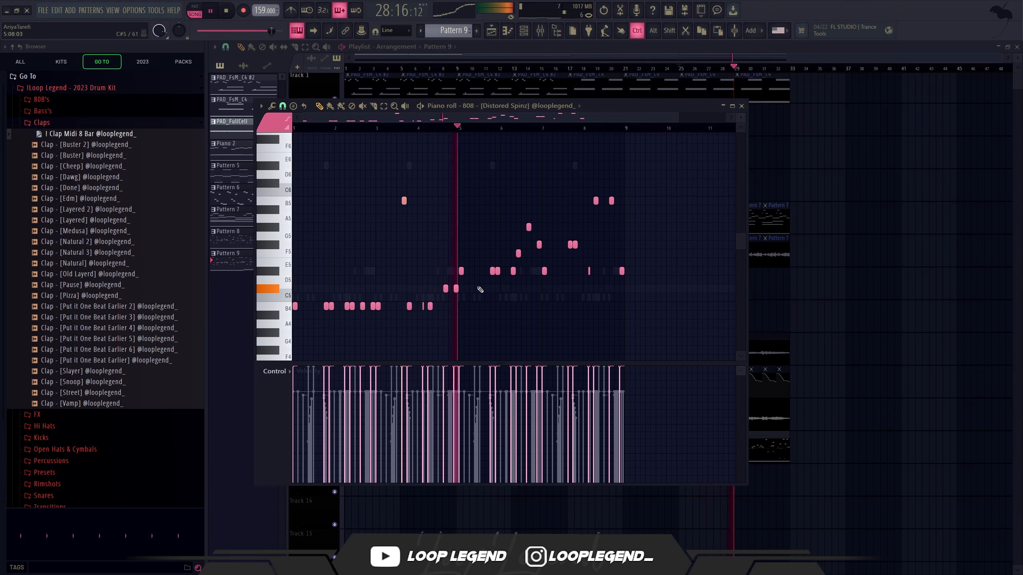
{"action": "scroll", "coordinate": [555, 311], "scroll_direction": "down", "scroll_amount": 1}
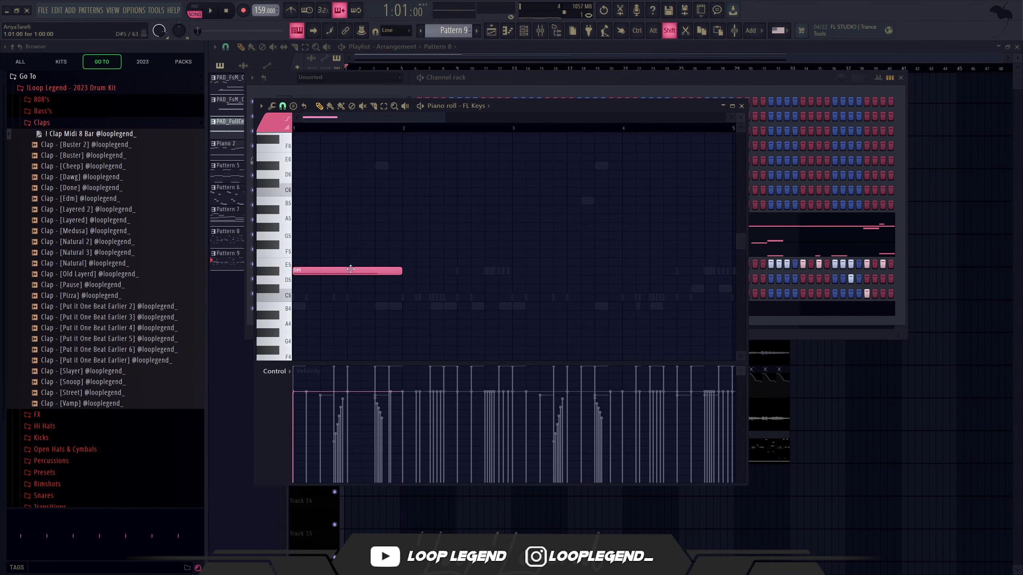
Step: Build a bar-long FL Keys chord in bar 1 from B4 and F#5 and play it back
{"action": "left_click_drag", "start_coordinate": [350, 269], "coordinate": [293, 307]}
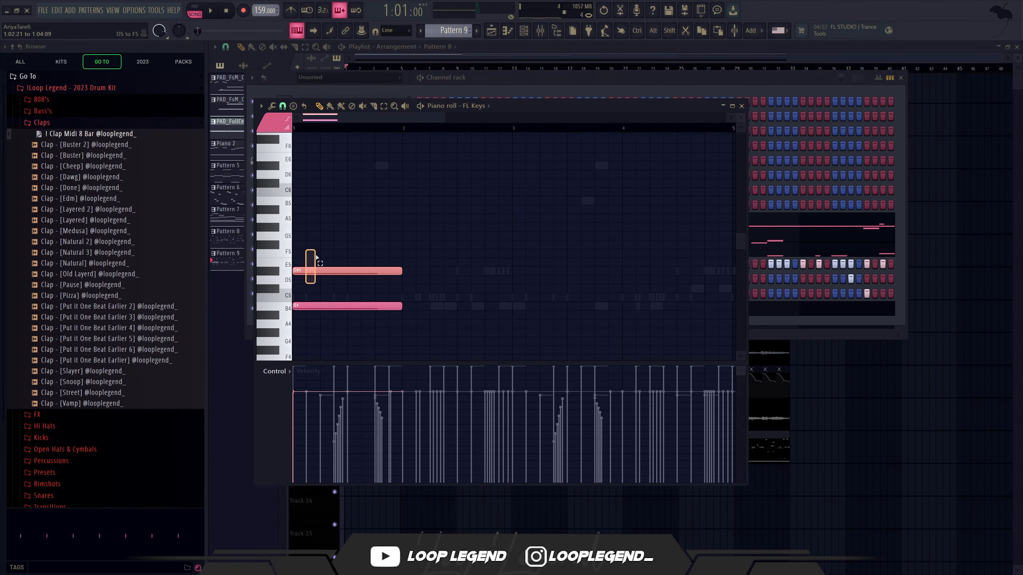
{"action": "left_click_drag", "start_coordinate": [317, 256], "coordinate": [327, 246]}
{"action": "key", "text": "space"}
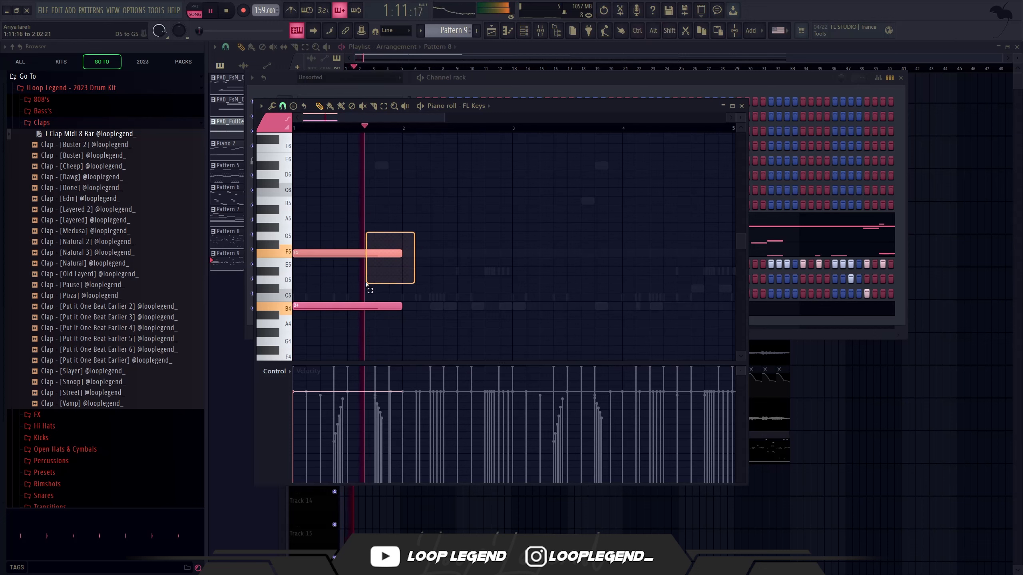
{"action": "left_click_drag", "start_coordinate": [366, 284], "coordinate": [364, 284]}
{"action": "key", "text": "space"}
{"action": "key", "text": "shift+Up"}
{"action": "key", "text": "space"}
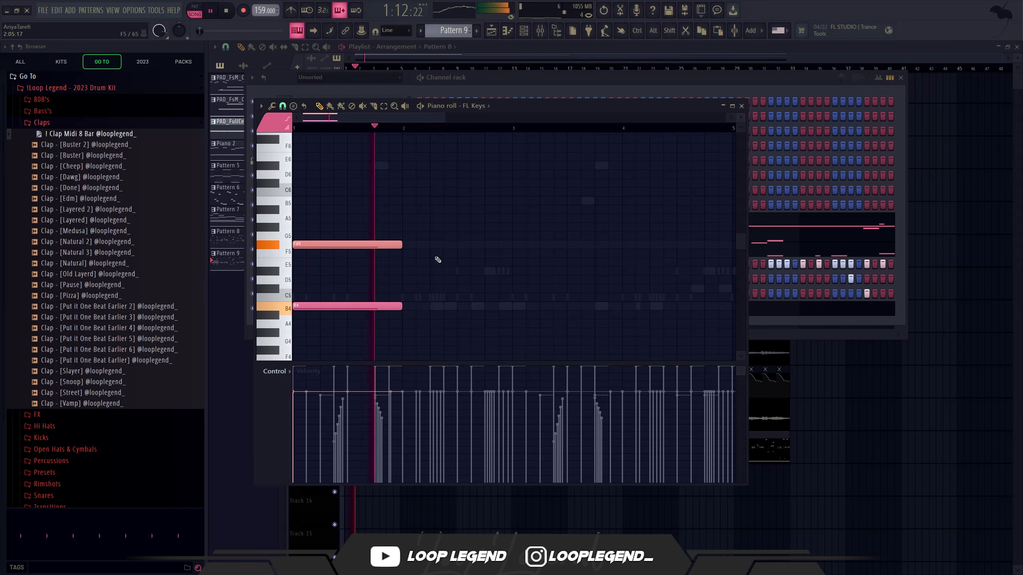
Step: Add a third bar-long note to the FL Keys chord at A#5 and play the chord
{"action": "key", "text": "ctrl+b"}
{"action": "key", "text": "Delete"}
{"action": "key", "text": "space"}
{"action": "left_click_drag", "start_coordinate": [414, 284], "coordinate": [356, 322]}
{"action": "left_click_drag", "start_coordinate": [307, 240], "coordinate": [326, 227]}
{"action": "key", "text": "space"}
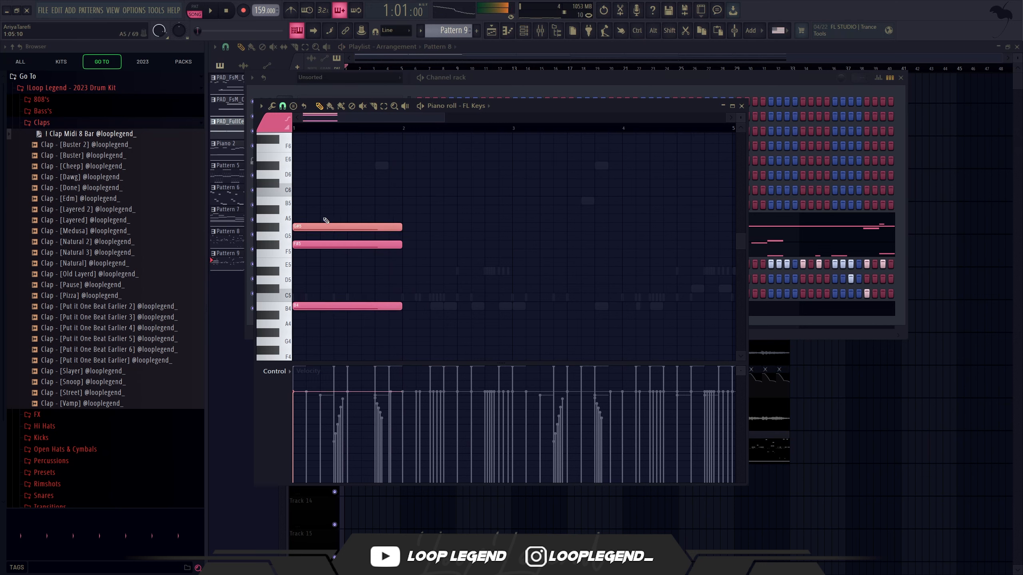
{"action": "key", "text": "shift+Up"}
{"action": "key", "text": "shift+Up"}
{"action": "key", "text": "space"}
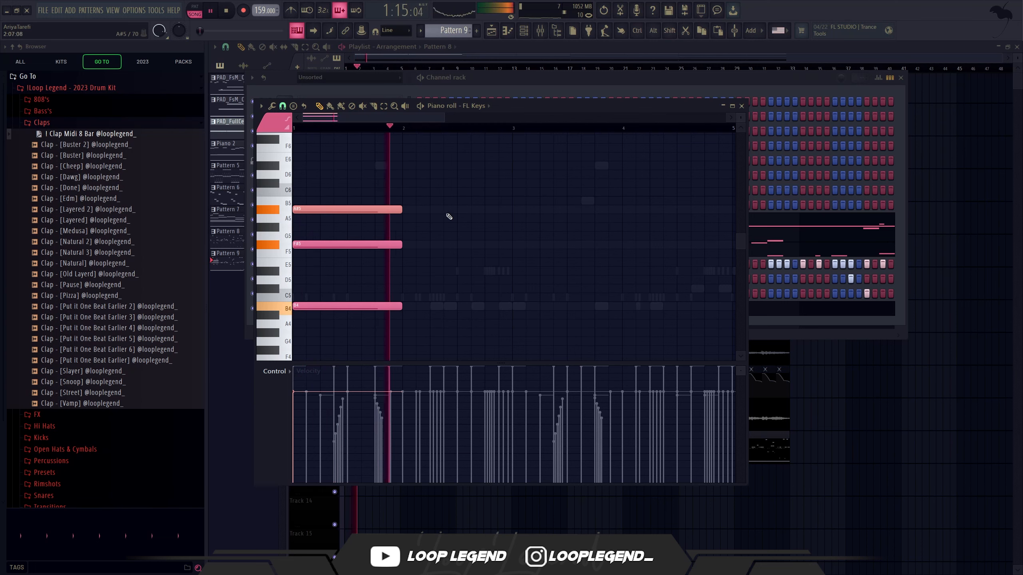
{"action": "left_click", "coordinate": [489, 201]}
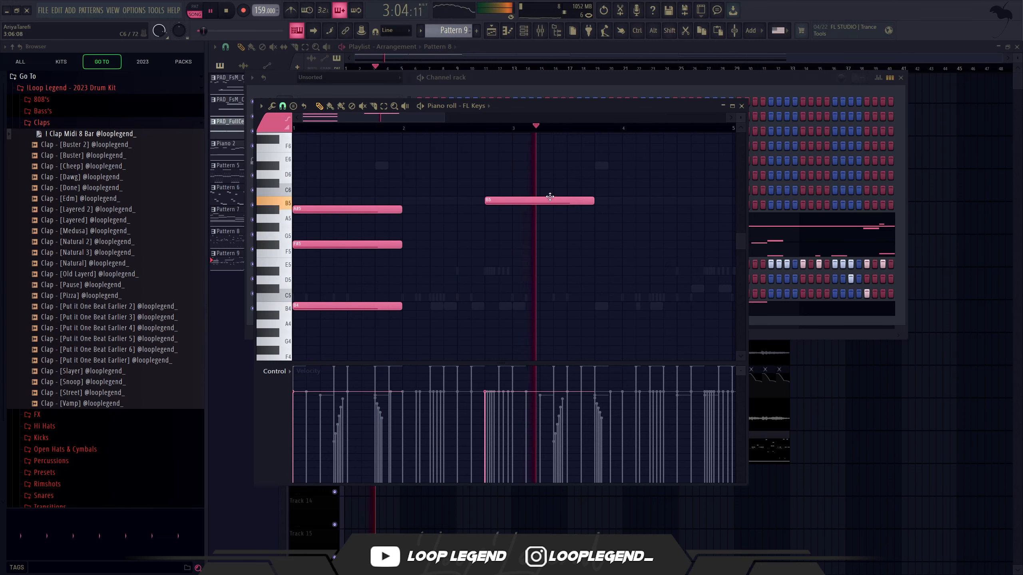
{"action": "right_click", "coordinate": [550, 198]}
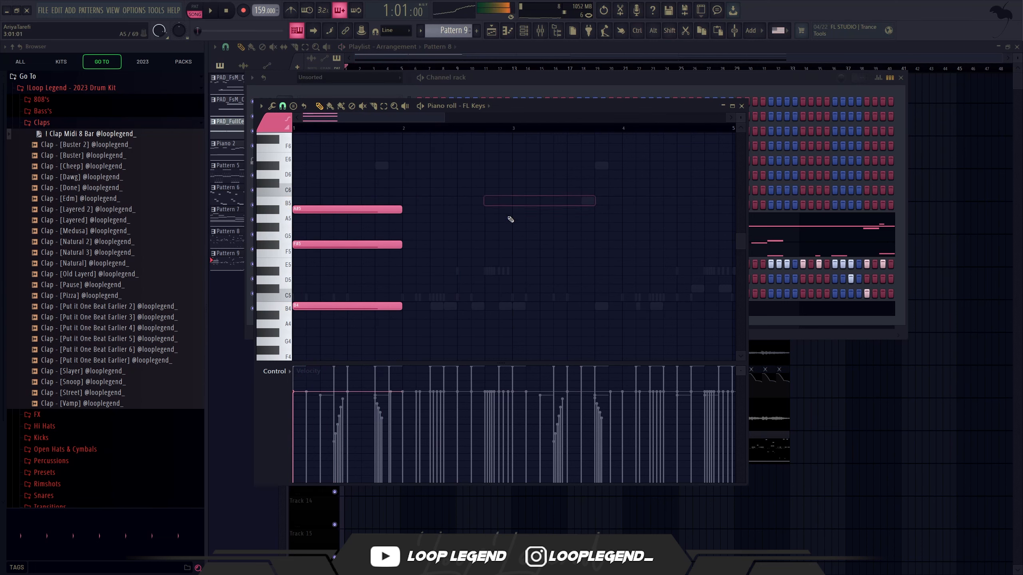
{"action": "left_click", "coordinate": [349, 201]}
{"action": "right_click", "coordinate": [350, 201]}
Step: Stop playback and raise the top note of the FL Keys chord to B5
{"action": "key", "text": "space"}
{"action": "left_click_drag", "start_coordinate": [323, 209], "coordinate": [318, 194]}
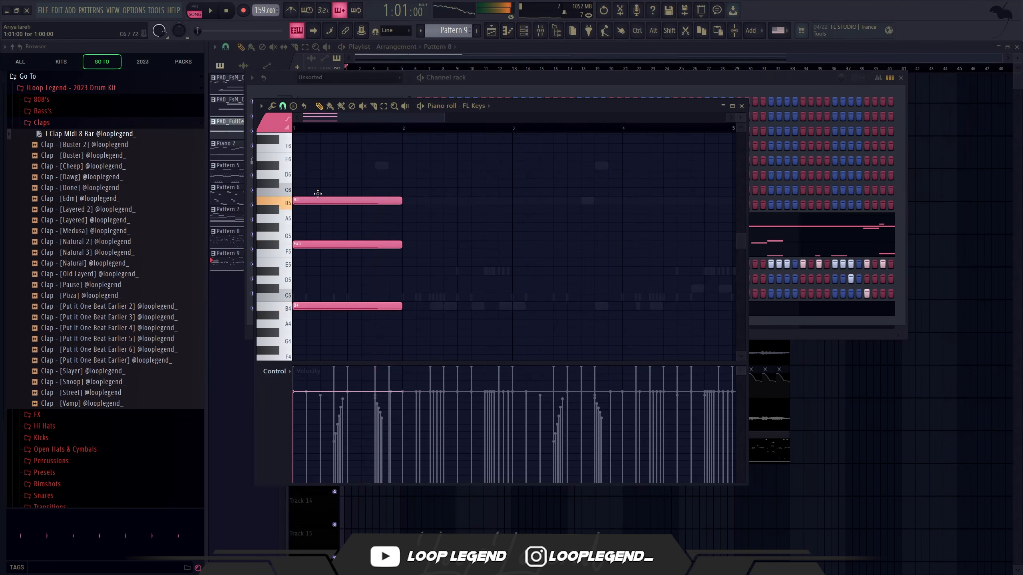
Step: Add two beat-long D#5 notes on beats 3 and 4 of bar 1 in the FL Keys chord and play it back
{"action": "key", "text": "space"}
{"action": "left_click_drag", "start_coordinate": [314, 253], "coordinate": [274, 267]}
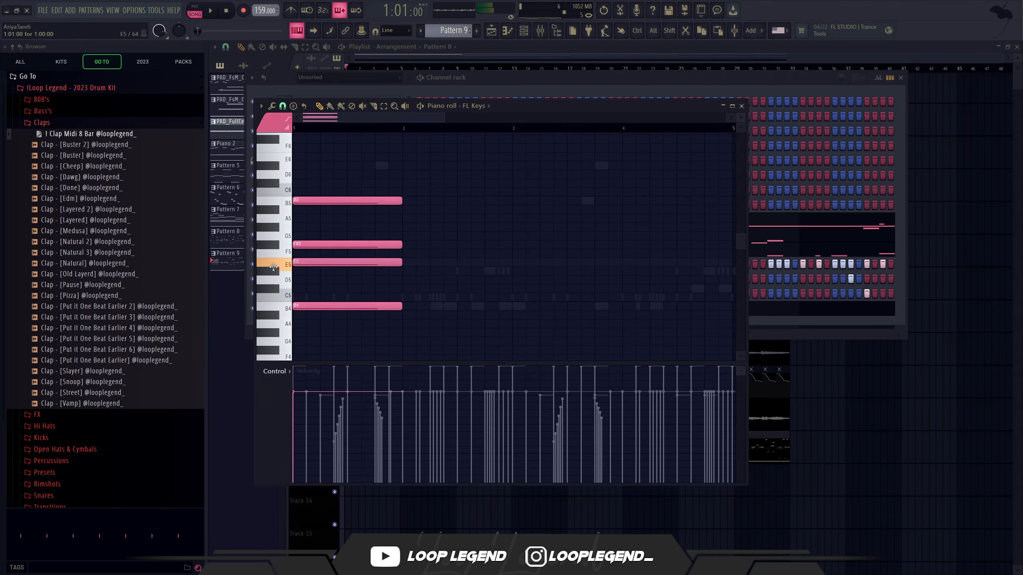
{"action": "left_click", "coordinate": [354, 269]}
{"action": "key", "text": "space"}
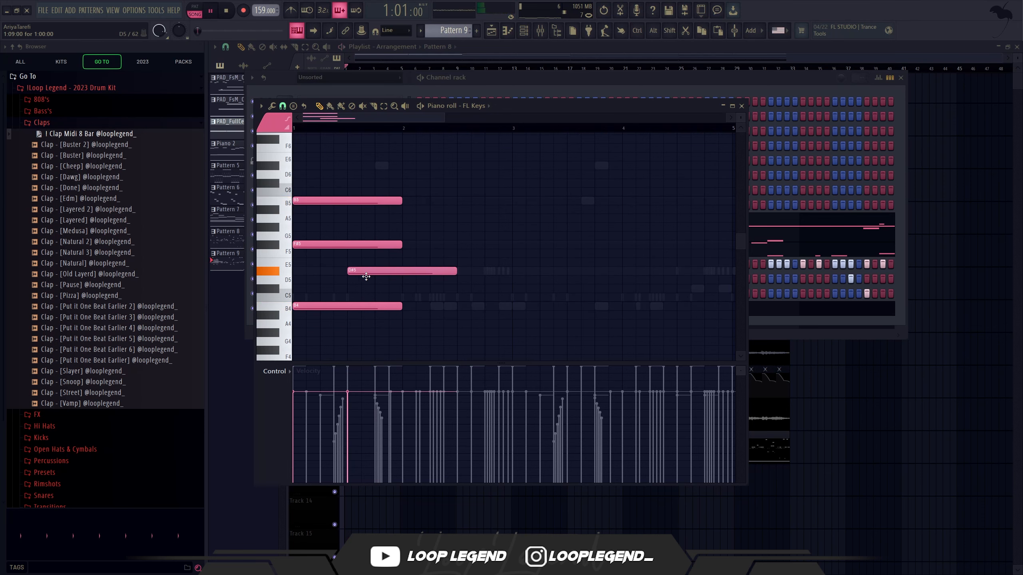
{"action": "mouse_move", "coordinate": [366, 276]}
{"action": "left_mouse_down"}
{"action": "mouse_move", "coordinate": [305, 271]}
{"action": "mouse_move", "coordinate": [362, 271]}
{"action": "left_mouse_up"}
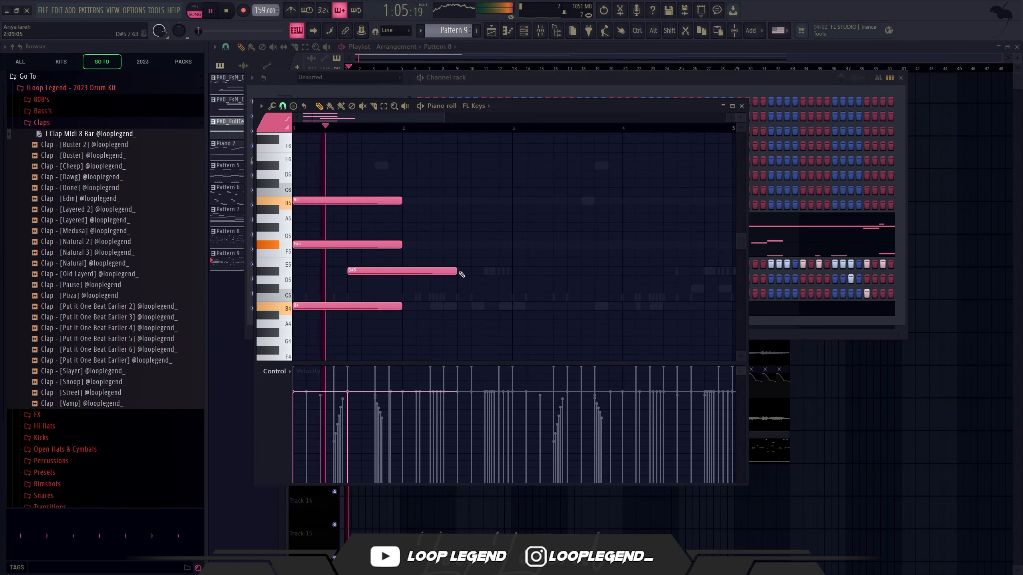
{"action": "left_click_drag", "start_coordinate": [456, 272], "coordinate": [397, 272]}
{"action": "key", "text": "space"}
{"action": "left_click", "coordinate": [376, 271]}
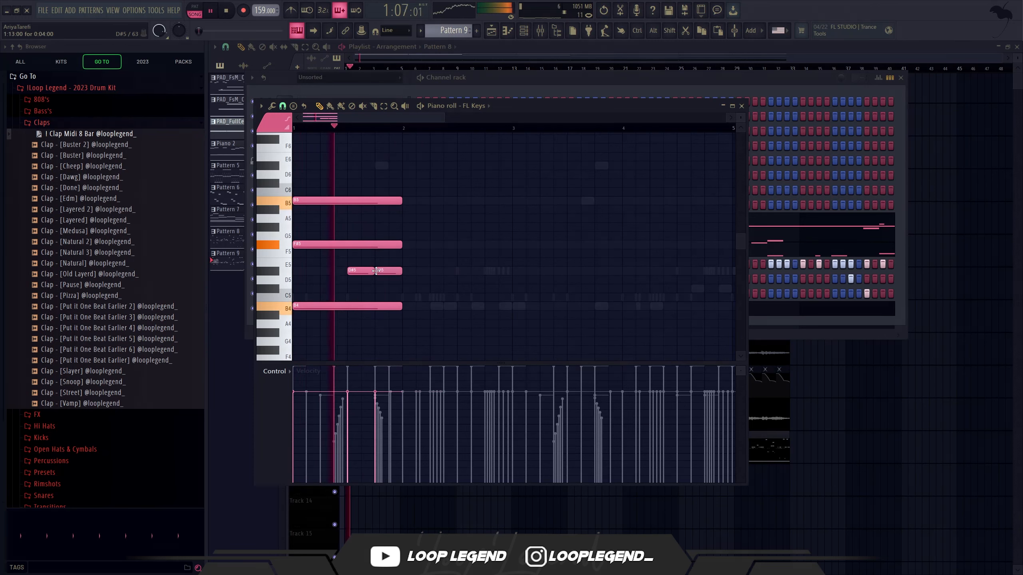
Step: Duplicate the FL Keys bar into bar 2, and duplicate both bars to fill bars 3 and 4
{"action": "key", "text": "ctrl+b"}
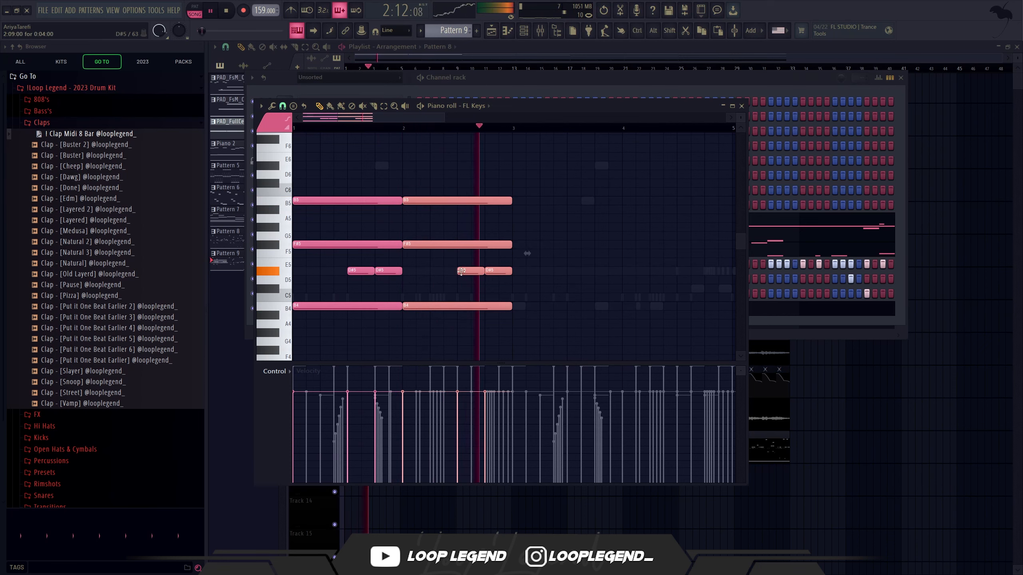
{"action": "left_click_drag", "start_coordinate": [428, 338], "coordinate": [424, 180]}
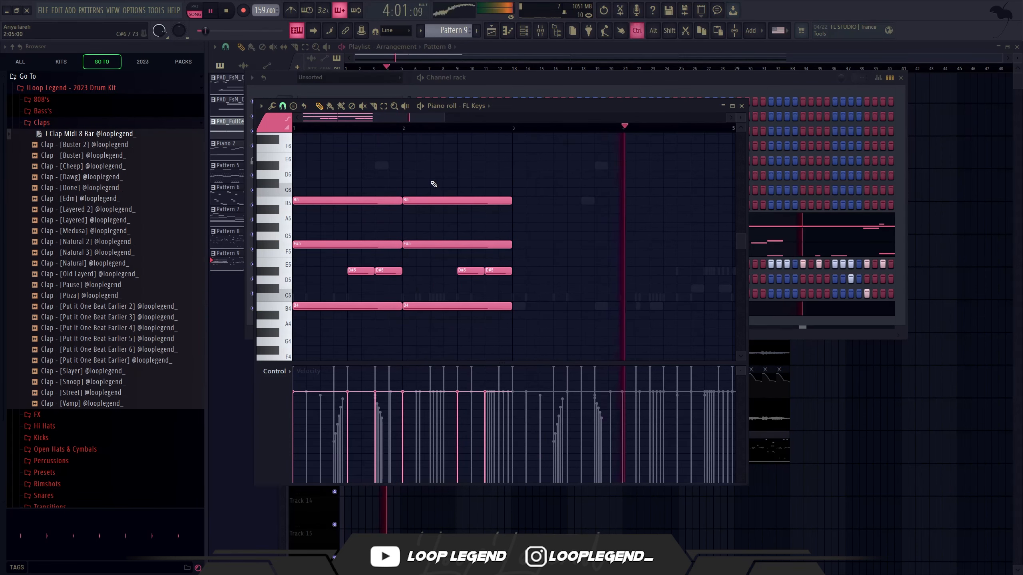
{"action": "key", "text": "space"}
{"action": "key", "text": "ctrl+b"}
{"action": "scroll", "coordinate": [479, 220], "scroll_direction": "down", "scroll_amount": 3}
{"action": "left_click_drag", "start_coordinate": [373, 246], "coordinate": [398, 214]}
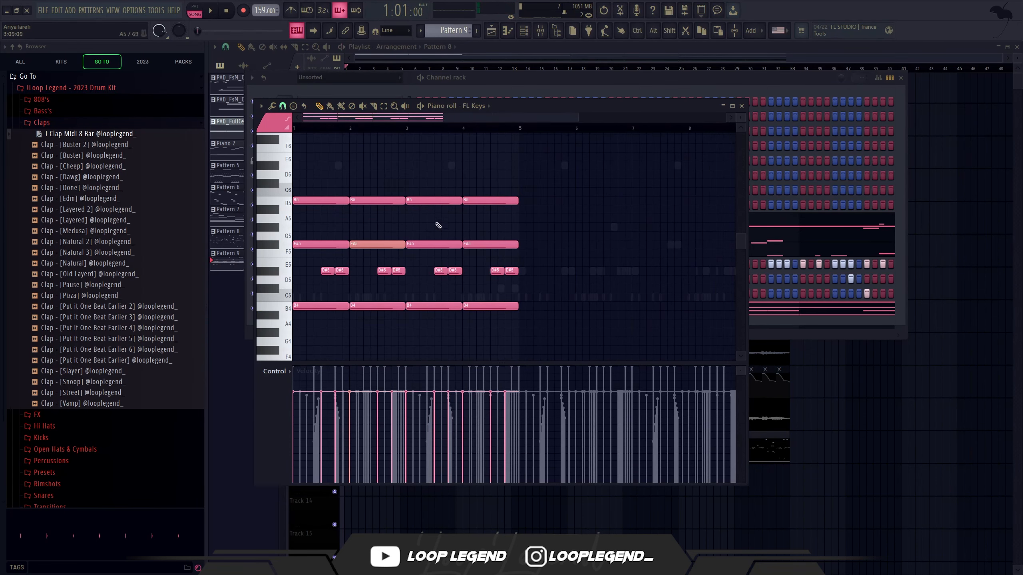
{"action": "key", "text": "F9"}
{"action": "key", "text": "F9"}
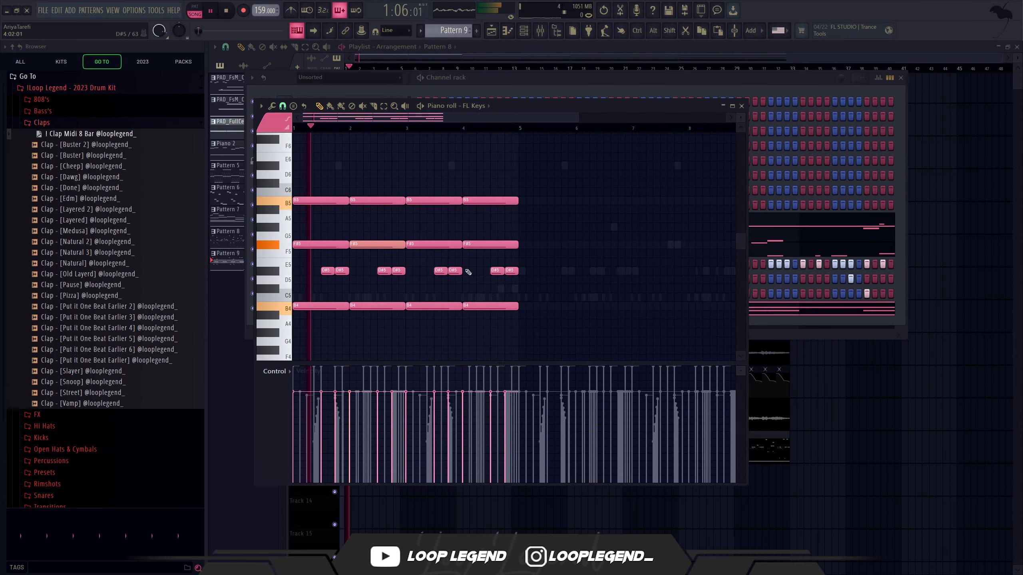
Step: Delete the bar-long B4, F#5 and B5 chord notes from bars 2 and 4, keeping the short D#5 notes
{"action": "left_click_drag", "start_coordinate": [381, 257], "coordinate": [373, 179]}
{"action": "key", "text": "Delete"}
{"action": "key", "text": "Delete"}
{"action": "left_click_drag", "start_coordinate": [377, 282], "coordinate": [414, 190]}
{"action": "left_click_drag", "start_coordinate": [485, 175], "coordinate": [485, 316]}
{"action": "key", "text": "Delete"}
Step: Set the snap to 1/3 beat and draw a bar 1 melody of short D#6, F6, F#6, G#6, F#6 and F6 notes
{"action": "left_click", "coordinate": [283, 107]}
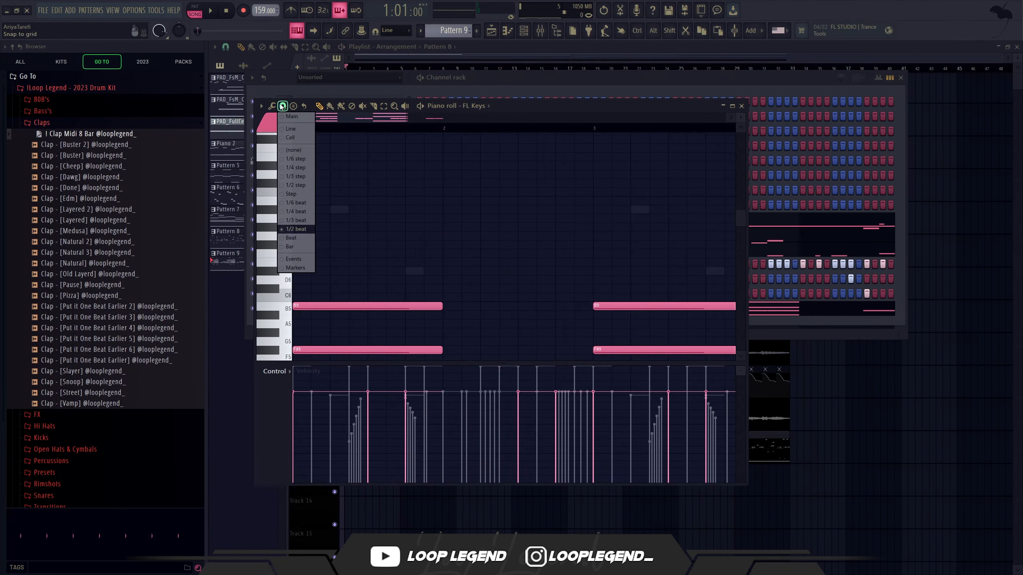
{"action": "left_click", "coordinate": [297, 220]}
{"action": "left_click_drag", "start_coordinate": [298, 211], "coordinate": [283, 260]}
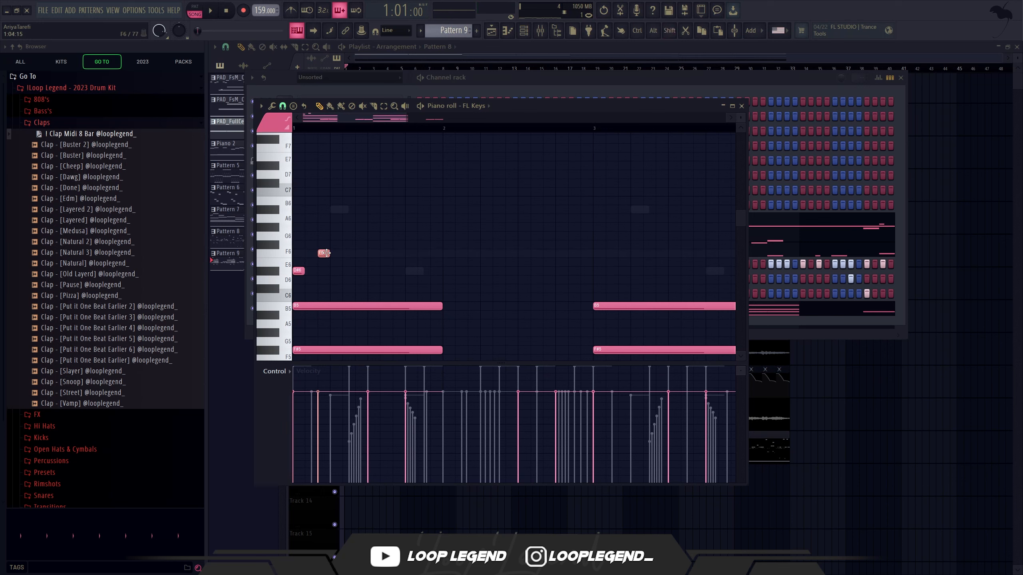
{"action": "key", "text": "space"}
{"action": "left_click", "coordinate": [356, 245]}
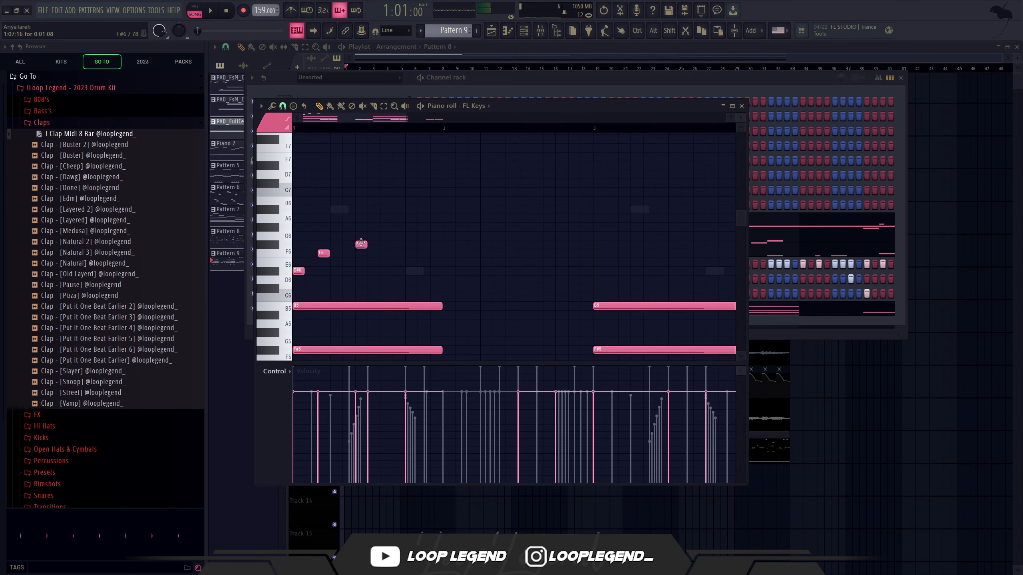
{"action": "left_click", "coordinate": [370, 227]}
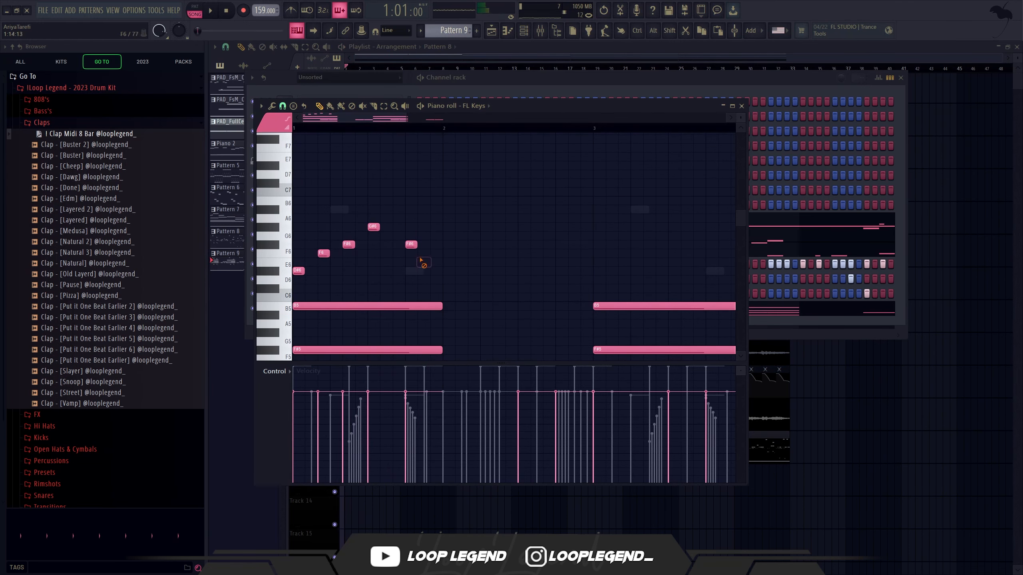
{"action": "key", "text": "space"}
{"action": "left_click_drag", "start_coordinate": [411, 244], "coordinate": [221, 153]}
{"action": "left_click", "coordinate": [421, 255]}
{"action": "key", "text": "space"}
Step: Duplicate the short high melody of bar 1 across bars 2 to 4
{"action": "scroll", "coordinate": [435, 252], "scroll_direction": "down", "scroll_amount": 1}
{"action": "scroll", "coordinate": [427, 244], "scroll_direction": "down", "scroll_amount": 5}
{"action": "scroll", "coordinate": [416, 233], "scroll_direction": "up", "scroll_amount": 2}
{"action": "key", "text": "space"}
{"action": "scroll", "coordinate": [433, 231], "scroll_direction": "up", "scroll_amount": 3}
{"action": "key", "text": "ctrl+b"}
{"action": "scroll", "coordinate": [443, 240], "scroll_direction": "down", "scroll_amount": 3}
{"action": "key", "text": "ctrl+b"}
{"action": "key", "text": "ctrl+b"}
{"action": "scroll", "coordinate": [439, 241], "scroll_direction": "down", "scroll_amount": 2}
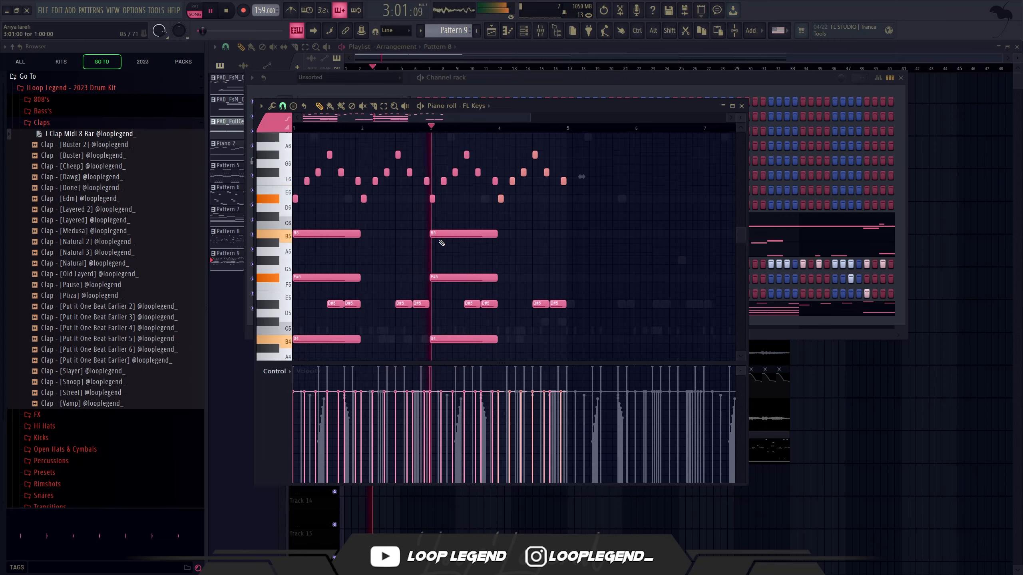
Step: Duplicate the four-bar FL Keys part into bars 5 to 8 and stop playback
{"action": "scroll", "coordinate": [440, 242], "scroll_direction": "down", "scroll_amount": 3}
{"action": "left_click_drag", "start_coordinate": [521, 196], "coordinate": [571, 171]}
{"action": "key", "text": "ctrl+b"}
{"action": "scroll", "coordinate": [525, 194], "scroll_direction": "down", "scroll_amount": 3}
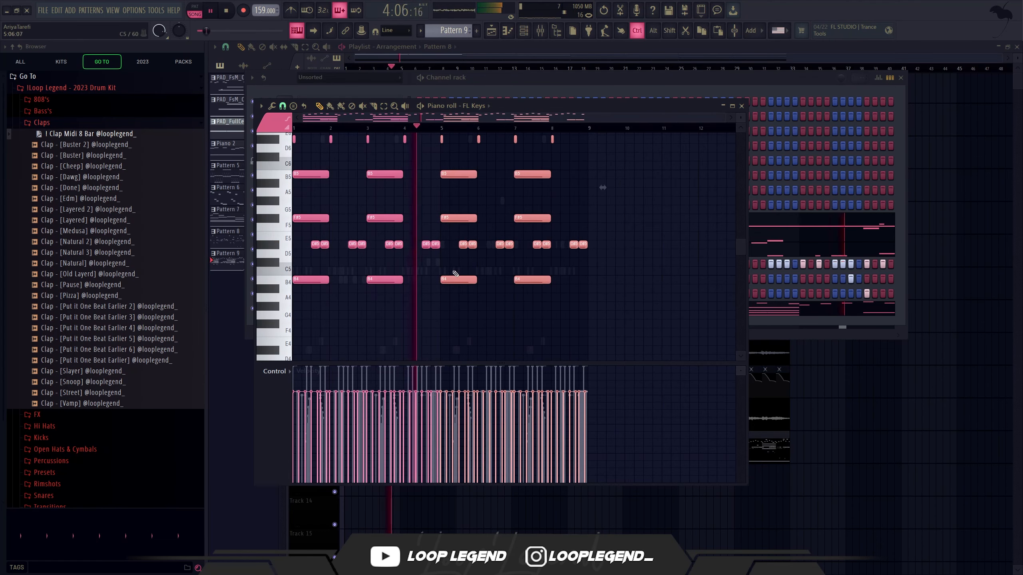
{"action": "key", "text": "space"}
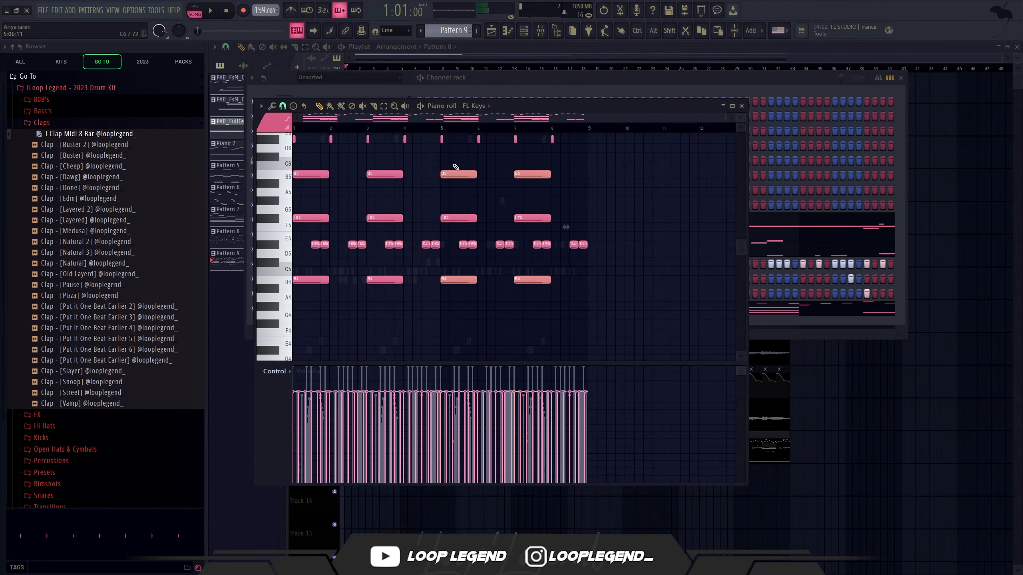
Step: Raise the B4 and B5 chord notes of bars 5 and 7 to D#5 and D#6 and play the part
{"action": "key", "text": "shift+Up"}
{"action": "key", "text": "shift+Up"}
{"action": "key", "text": "shift+Up"}
{"action": "key", "text": "shift+Up"}
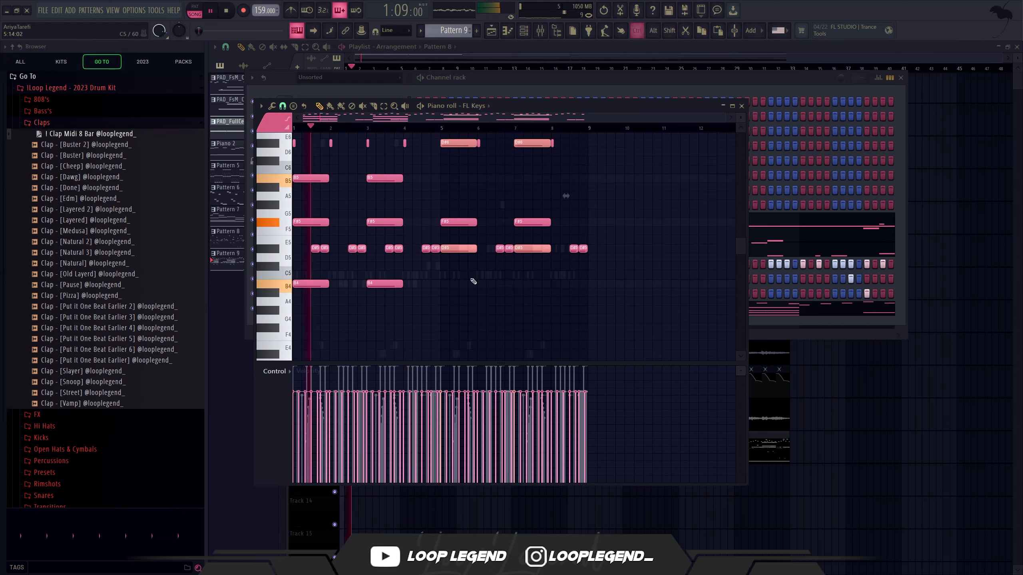
{"action": "left_click", "coordinate": [473, 282], "text": "ctrl"}
{"action": "scroll", "coordinate": [487, 271], "scroll_direction": "up", "scroll_amount": 3}
{"action": "scroll", "coordinate": [469, 247], "scroll_direction": "up", "scroll_amount": 1}
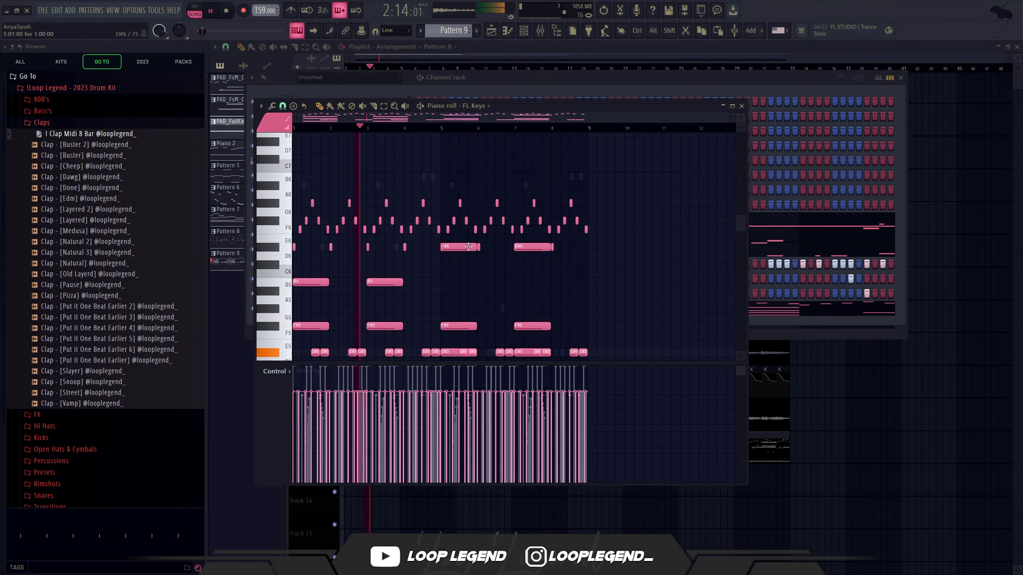
{"action": "scroll", "coordinate": [468, 246], "scroll_direction": "down", "scroll_amount": 4}
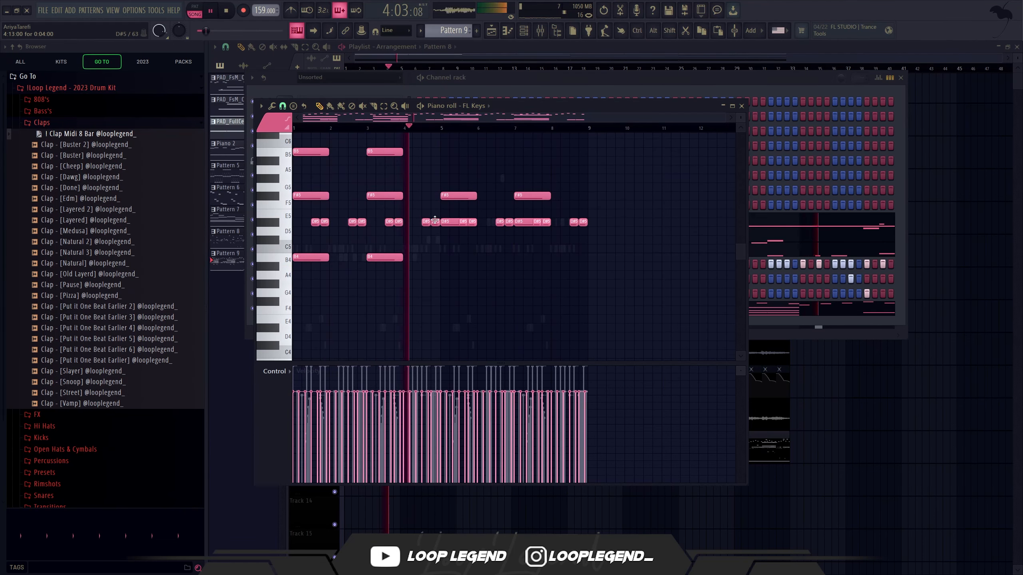
Step: Add low FL Keys notes: B2 from bar 1 to mid-bar 4, C#3 up to bar 5, and D#3 across bars 5 to 8
{"action": "scroll", "coordinate": [438, 225], "scroll_direction": "down", "scroll_amount": 2}
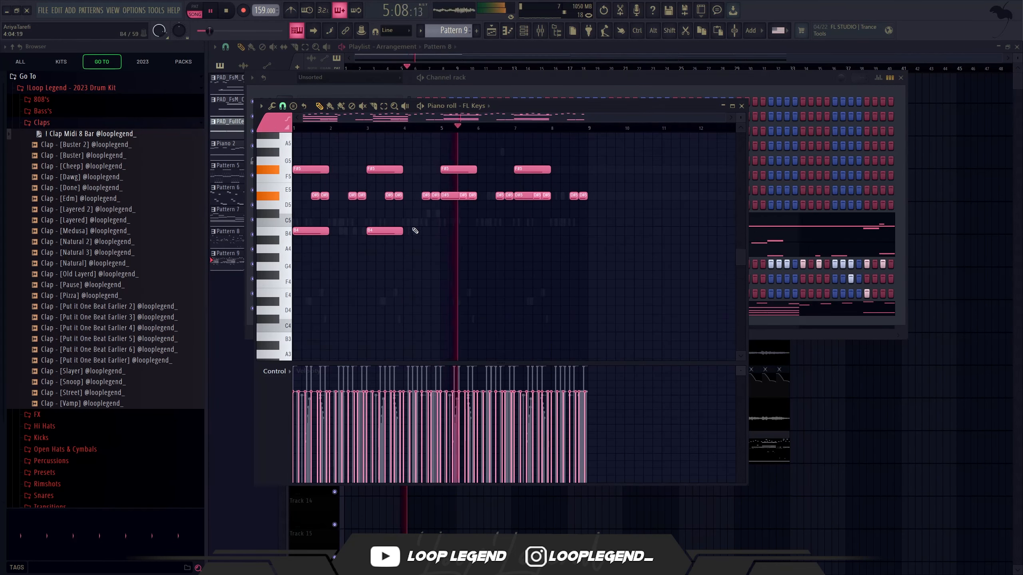
{"action": "scroll", "coordinate": [461, 167], "scroll_direction": "down", "scroll_amount": 4}
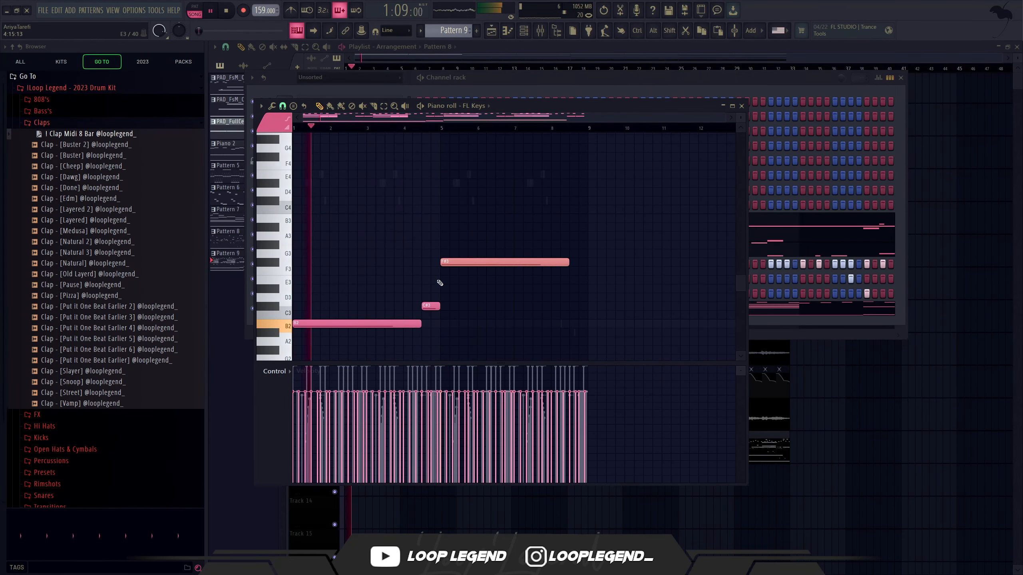
{"action": "key", "text": "shift+Down"}
{"action": "key", "text": "shift+Down"}
{"action": "key", "text": "shift+Down"}
{"action": "key", "text": "shift+Down"}
{"action": "key", "text": "shift+Down"}
{"action": "key", "text": "shift+Down"}
{"action": "key", "text": "shift+Up"}
{"action": "key", "text": "shift+Up"}
{"action": "key", "text": "shift+Up"}
{"action": "key", "text": "shift+Up"}
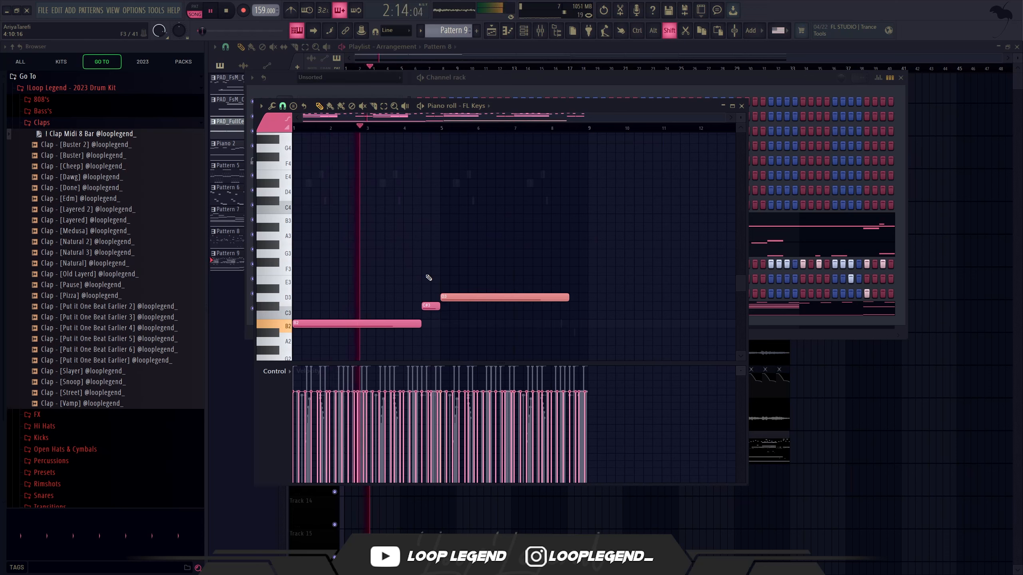
{"action": "scroll", "coordinate": [442, 276], "scroll_direction": "up", "scroll_amount": 10}
{"action": "scroll", "coordinate": [443, 276], "scroll_direction": "down", "scroll_amount": 11}
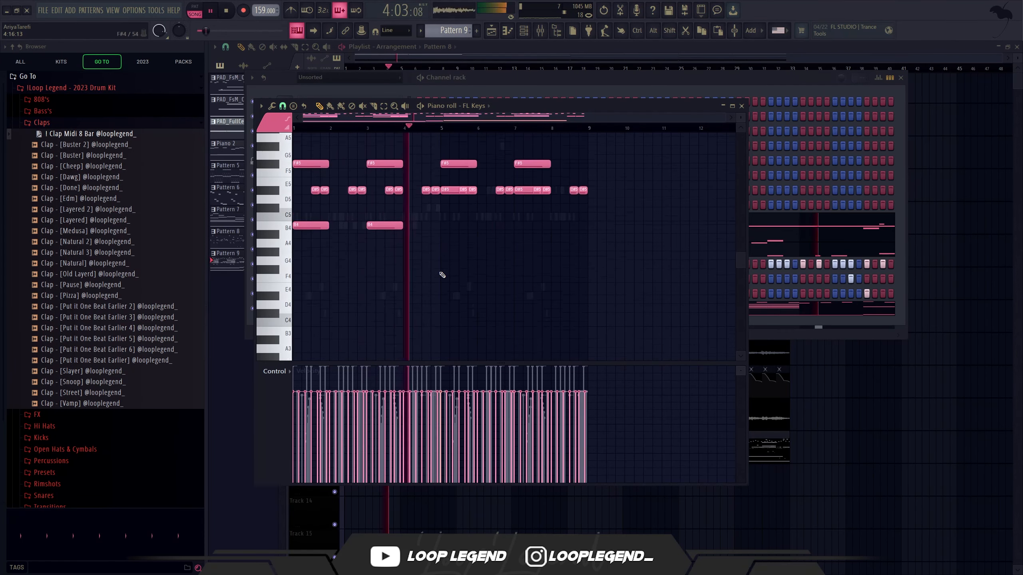
{"action": "scroll", "coordinate": [524, 280], "scroll_direction": "down", "scroll_amount": 3}
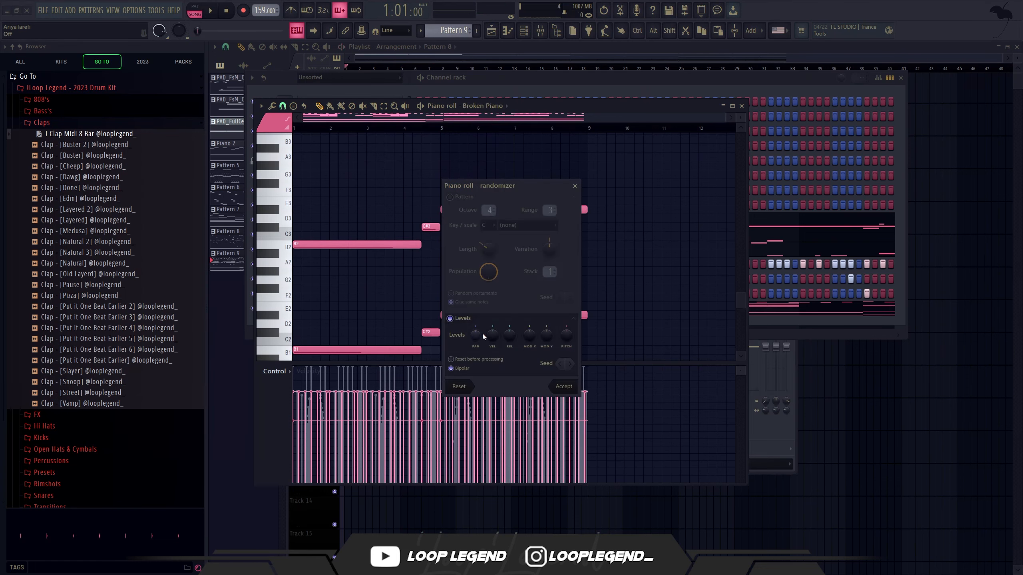
Step: Randomize the velocity levels of the keys notes and accept the result
{"action": "left_click_drag", "start_coordinate": [494, 335], "coordinate": [497, 332]}
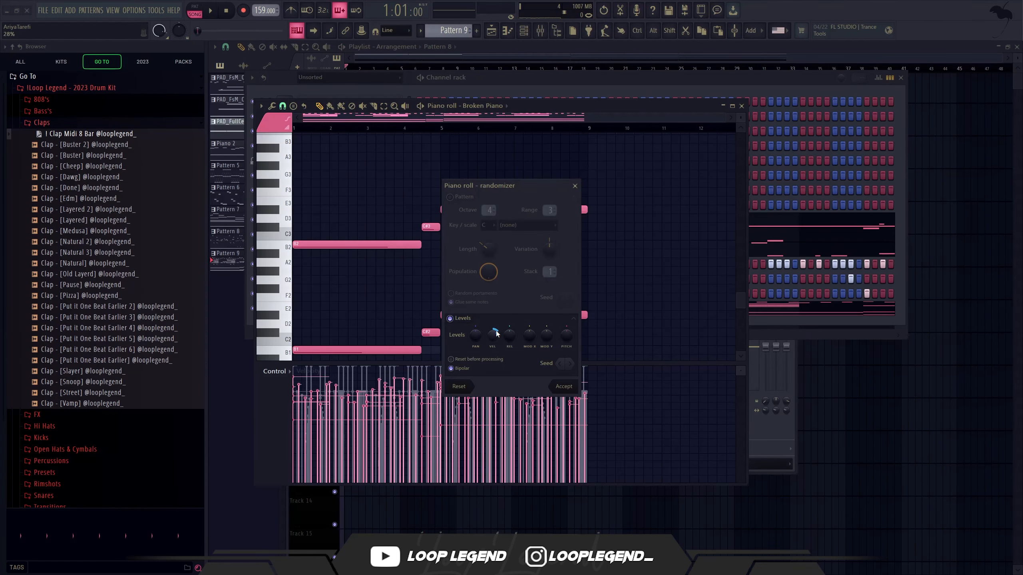
{"action": "left_click", "coordinate": [563, 385]}
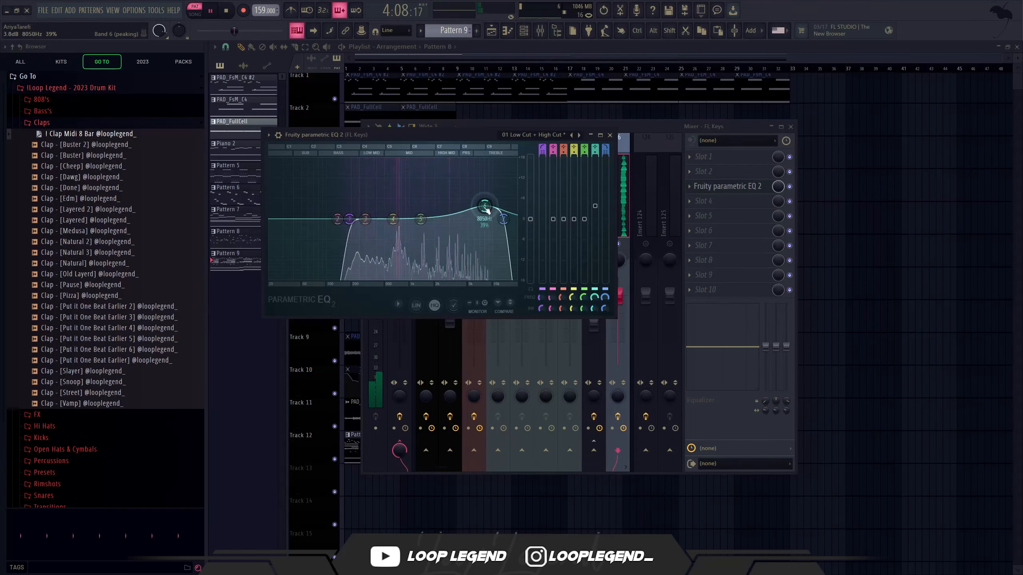
Step: Insert Fruity Limiter in slot 4 of the FL Keys mixer track and lower its compressor threshold
{"action": "left_click", "coordinate": [696, 201]}
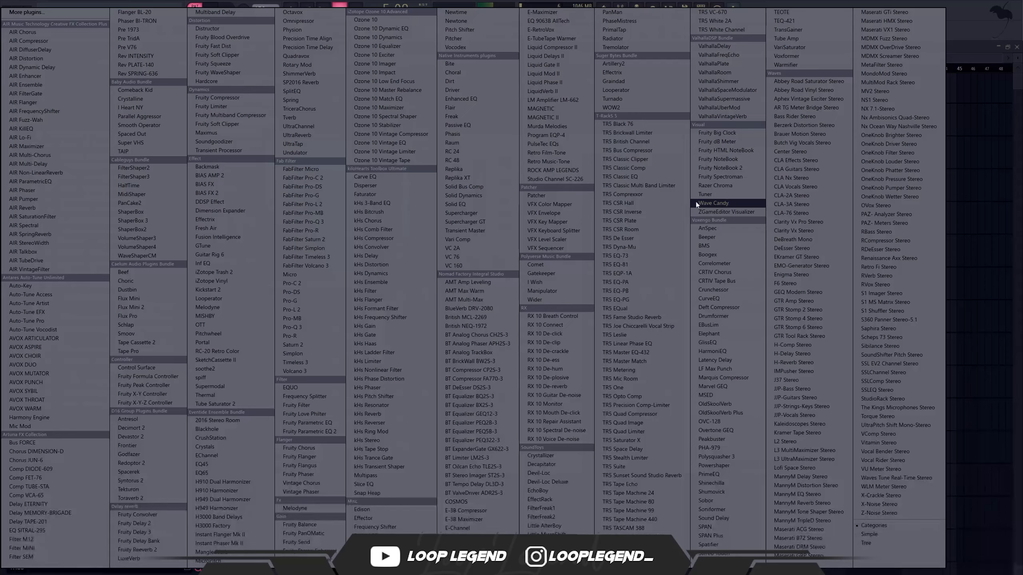
{"action": "left_click", "coordinate": [220, 106]}
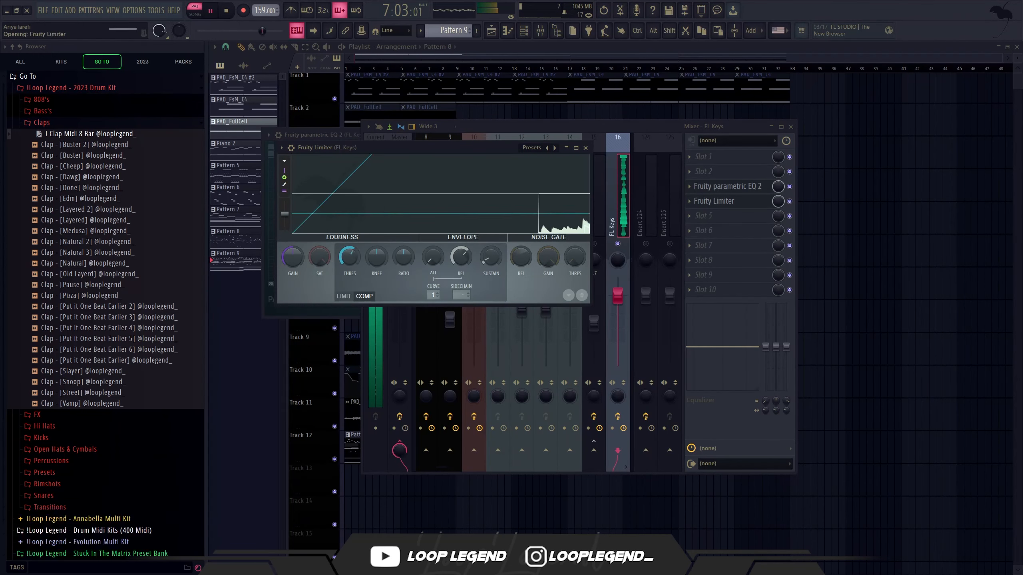
{"action": "left_click_drag", "start_coordinate": [350, 257], "coordinate": [350, 288]}
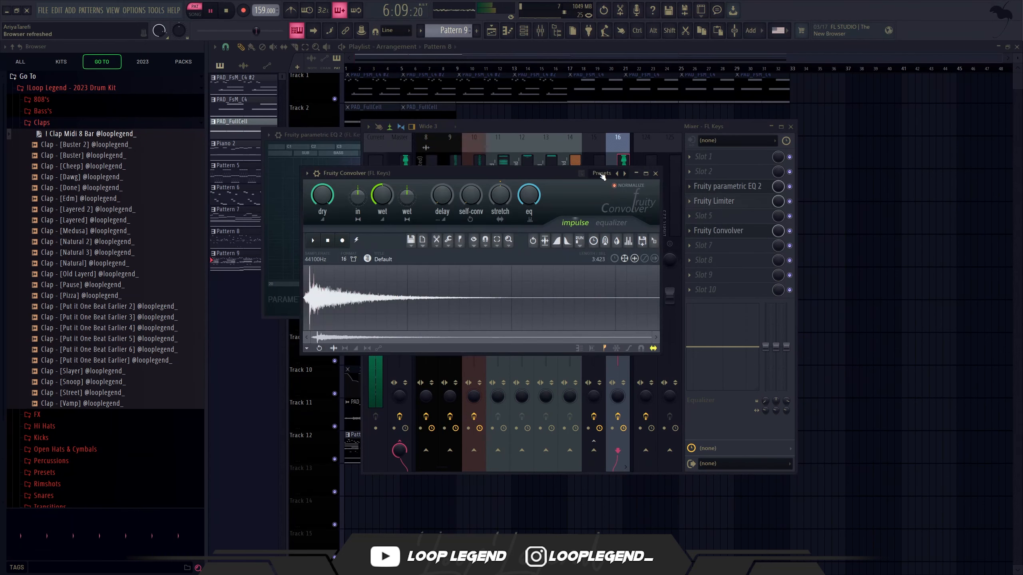
{"action": "left_click", "coordinate": [655, 173]}
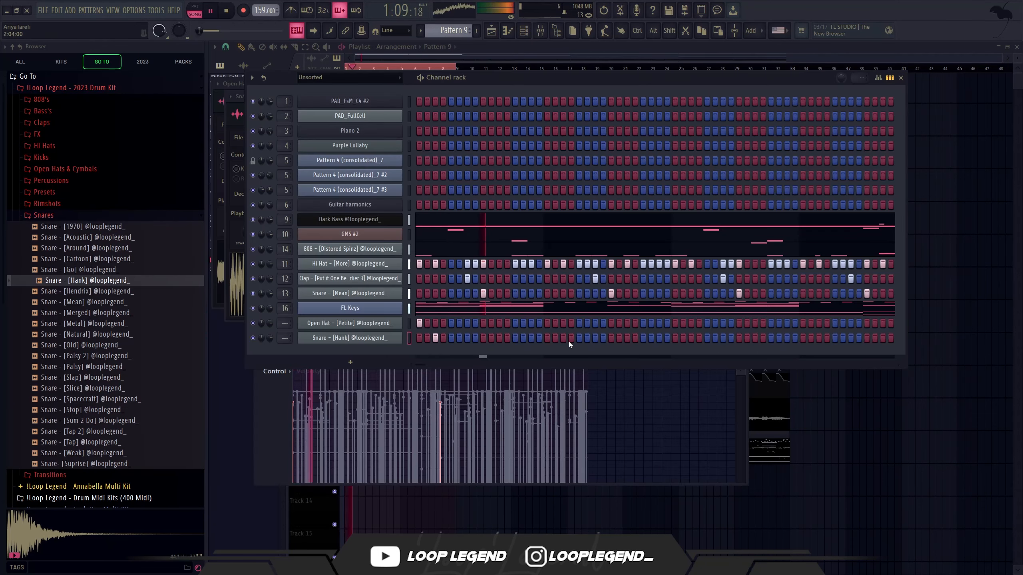
Step: Place Snare - [Hank] hits on step 3 of bars 2 to 4 and duplicate the four bars into bars 5 to 8
{"action": "left_click", "coordinate": [564, 338]}
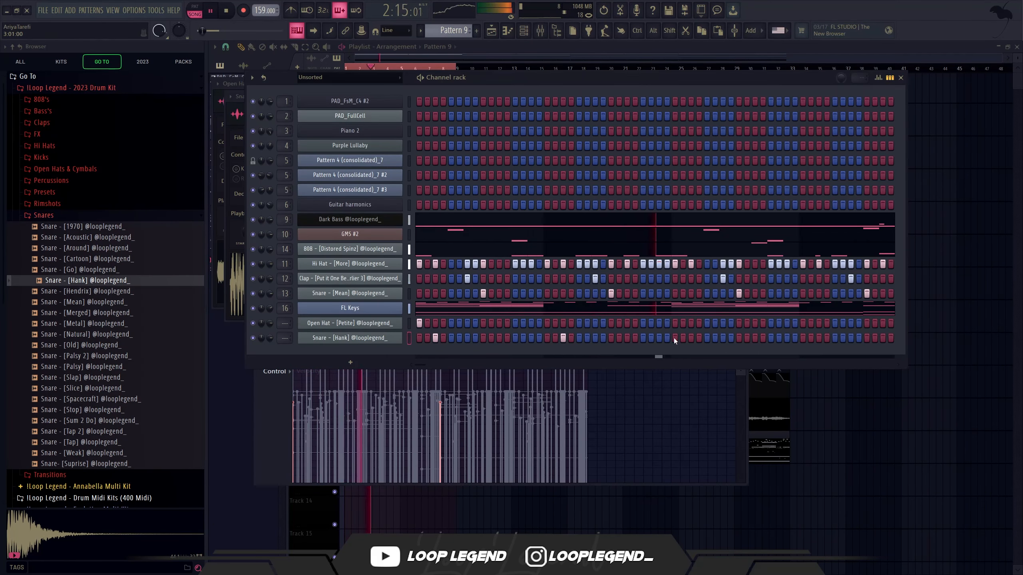
{"action": "left_click", "coordinate": [818, 336]}
{"action": "key", "text": "F7"}
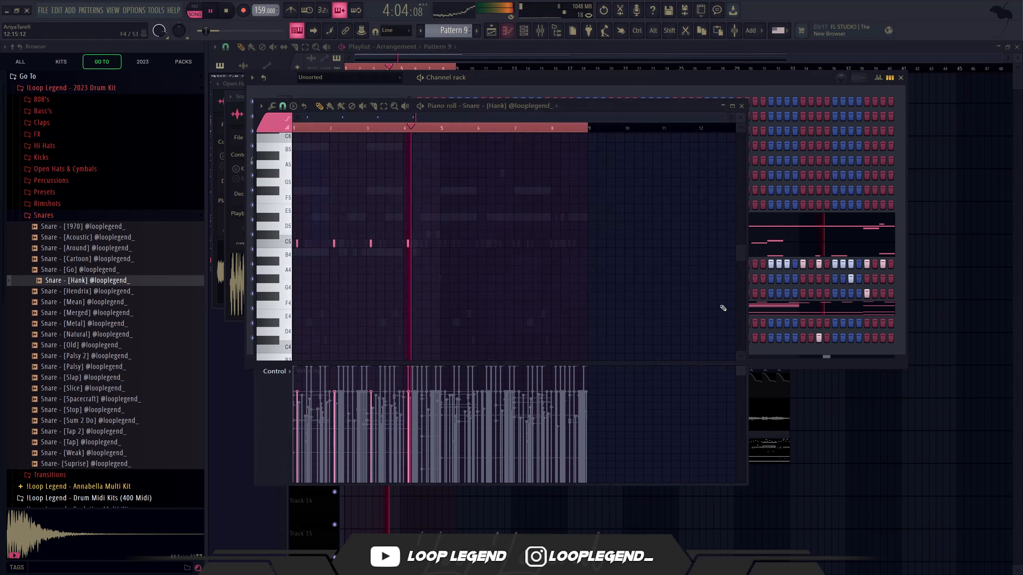
{"action": "left_click_drag", "start_coordinate": [527, 129], "coordinate": [440, 128]}
{"action": "key", "text": "ctrl+b"}
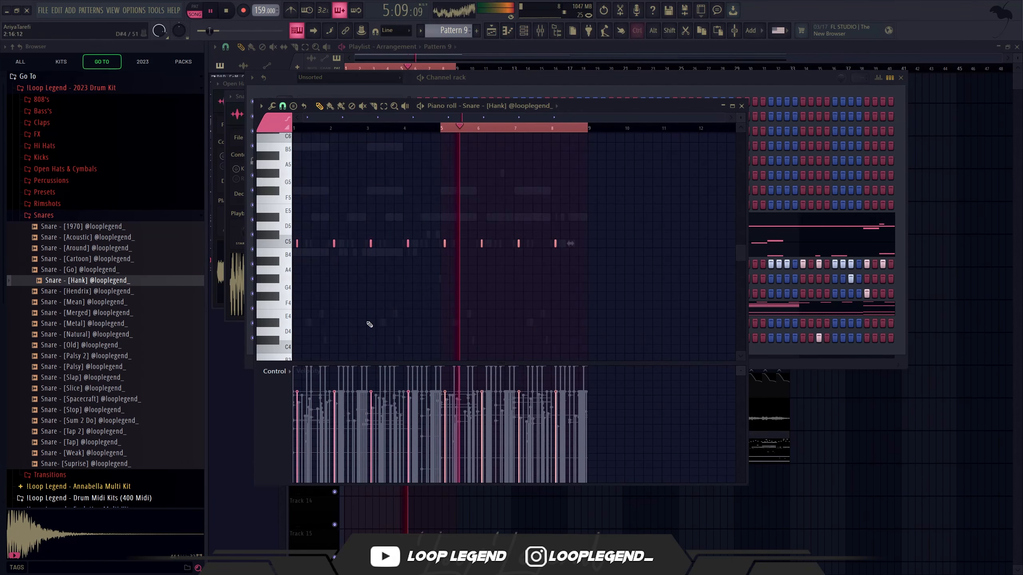
Step: Try the Snare - [Hank] notes at other pitches, transposing them all up as far as E5
{"action": "key", "text": "ctrl+d"}
{"action": "key", "text": "shift+Up"}
{"action": "key", "text": "shift+Up"}
{"action": "key", "text": "shift+Up"}
{"action": "key", "text": "shift+Up"}
{"action": "key", "text": "shift+Up"}
{"action": "key", "text": "shift+Up"}
{"action": "key", "text": "shift+Down"}
{"action": "key", "text": "shift+Down"}
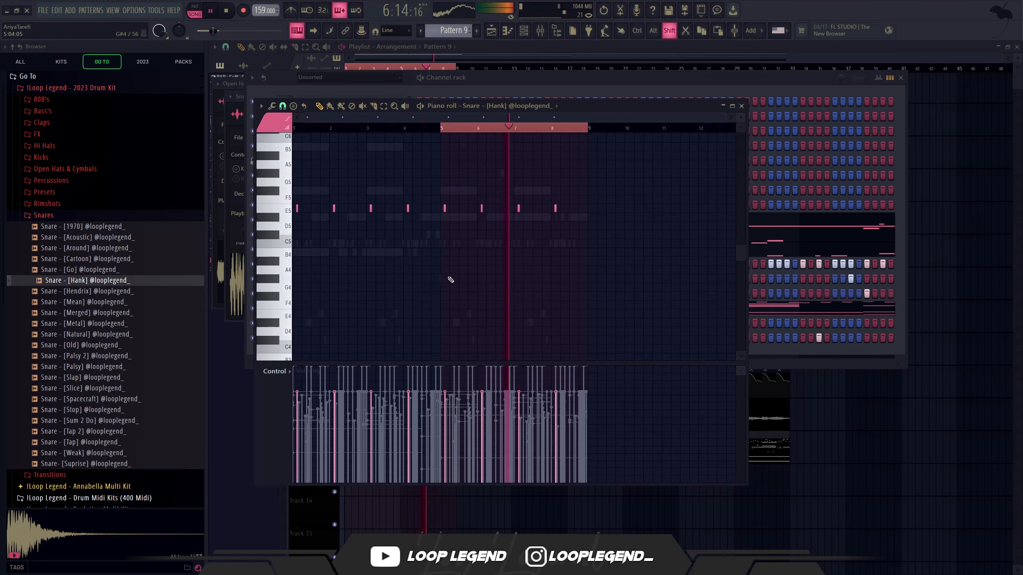
{"action": "key", "text": "shift+Down"}
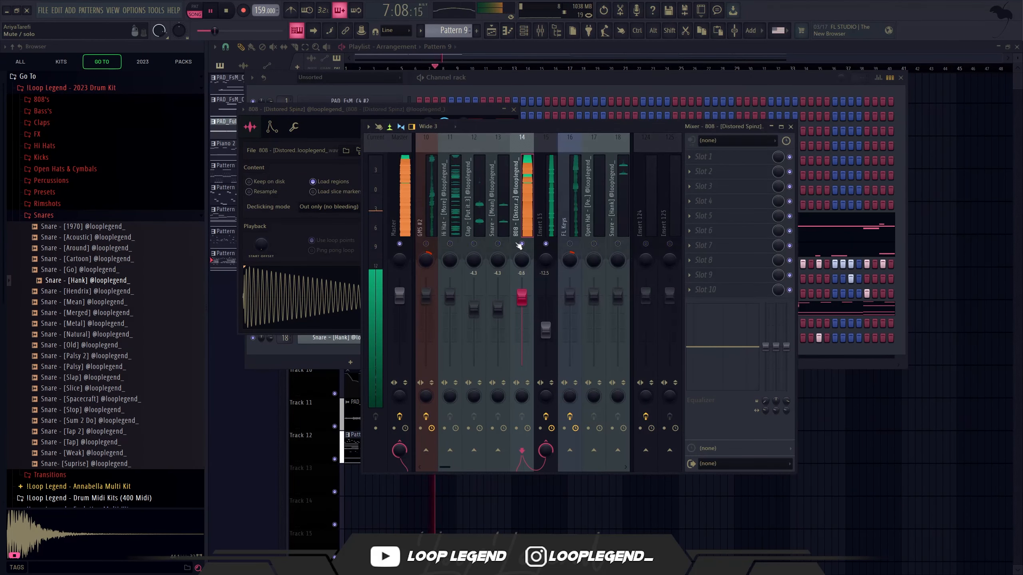
Step: Add the 808 - [Mobpinz 2] and 808 - [Destroy] samples from the drum kit as new channels
{"action": "left_click", "coordinate": [44, 191]}
{"action": "left_click_drag", "start_coordinate": [131, 214], "coordinate": [395, 207]}
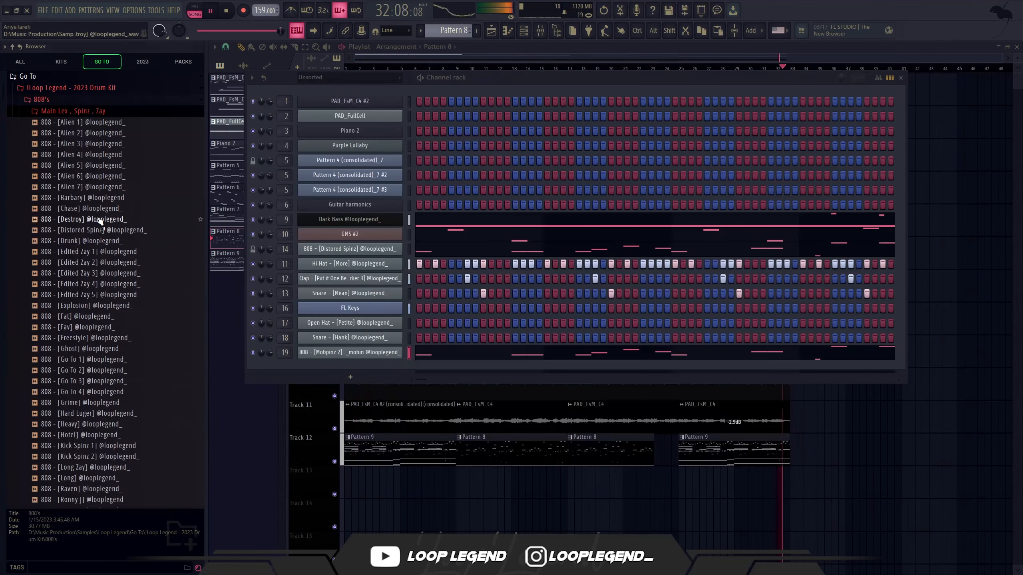
{"action": "left_click_drag", "start_coordinate": [89, 219], "coordinate": [403, 360]}
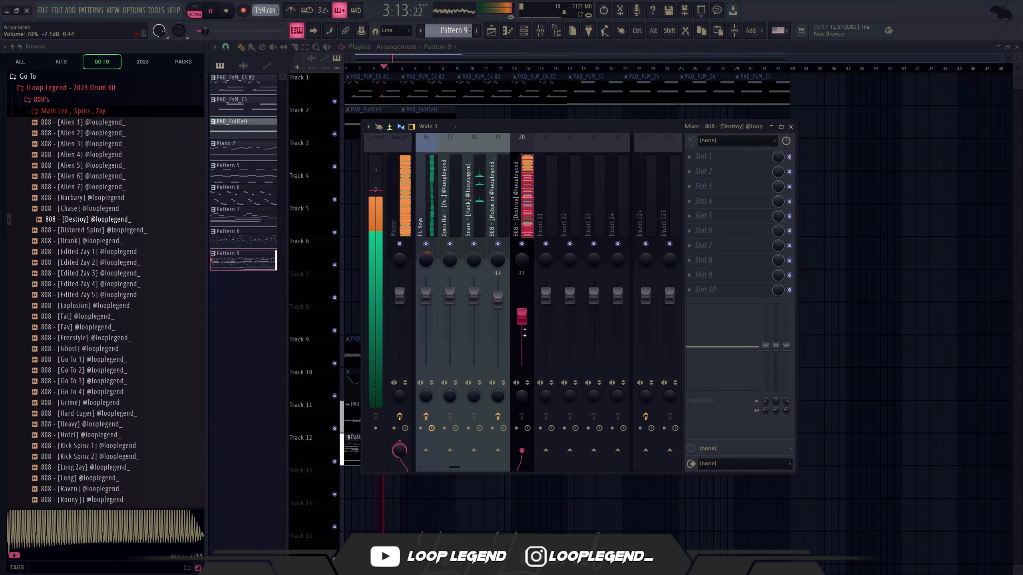
Step: Replace the Hi Hat - [Brooklyn] channel's sample with Hi Hat - [2K] and play the pattern
{"action": "scroll", "coordinate": [524, 333], "scroll_direction": "down", "scroll_amount": 1}
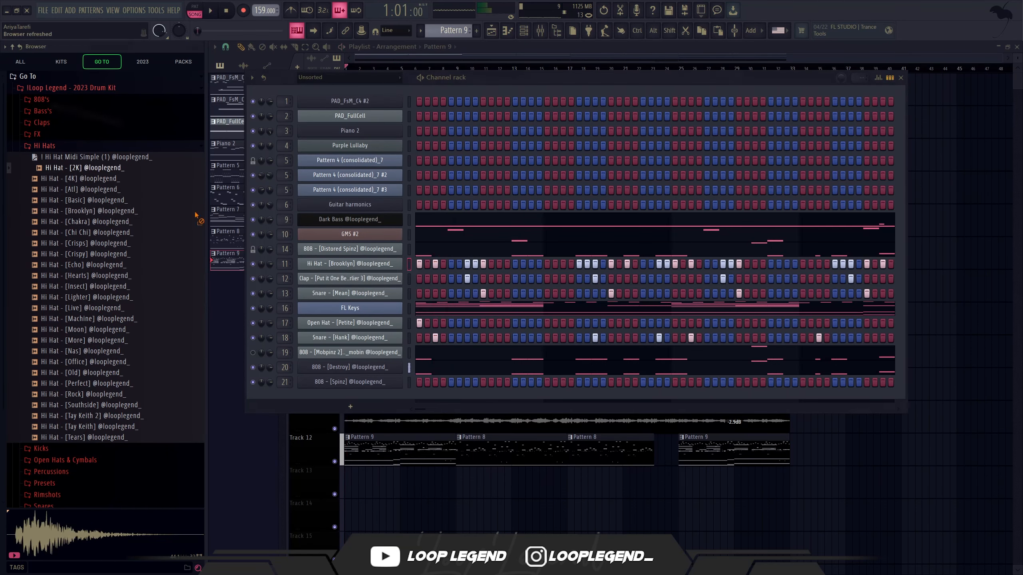
{"action": "left_click_drag", "start_coordinate": [346, 281], "coordinate": [400, 257]}
{"action": "key", "text": "space"}
{"action": "left_click", "coordinate": [342, 265]}
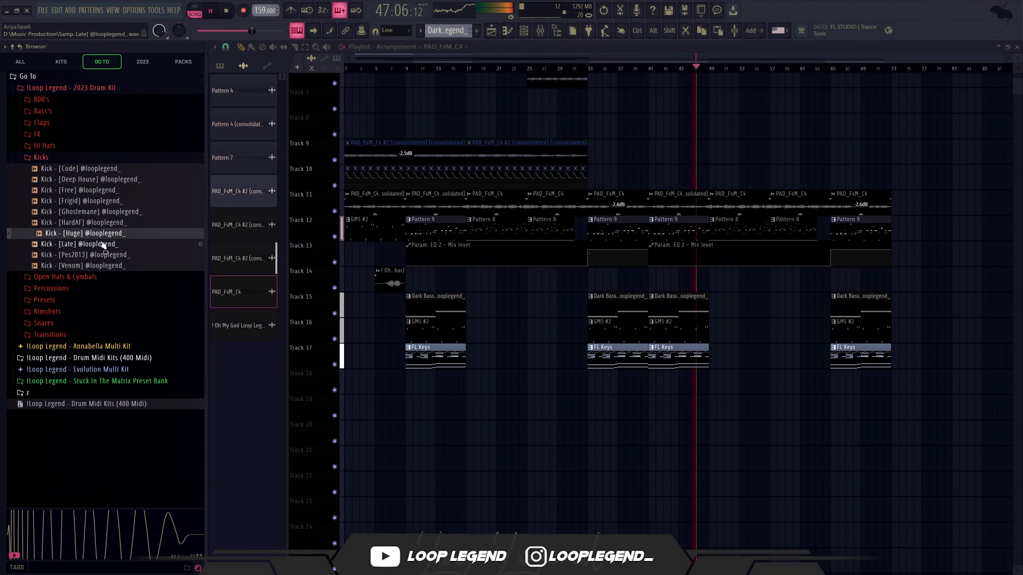
Step: Audition the Kick - [Late] sample, stop playback and add the kick as a new channel in the channel rack
{"action": "left_click", "coordinate": [102, 245]}
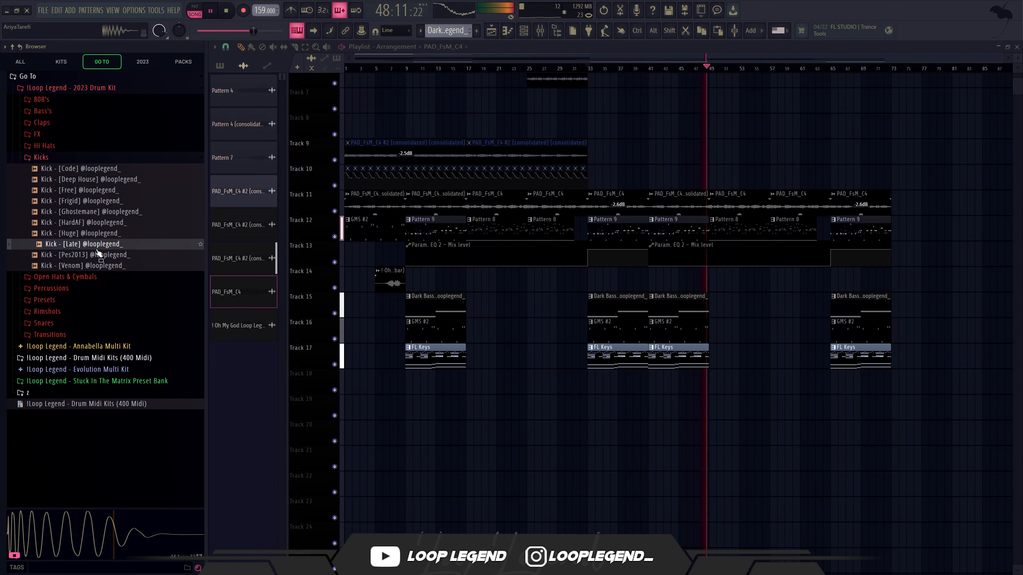
{"action": "key", "text": "space"}
{"action": "right_click", "coordinate": [96, 249]}
{"action": "left_click", "coordinate": [116, 262]}
{"action": "key", "text": "F6"}
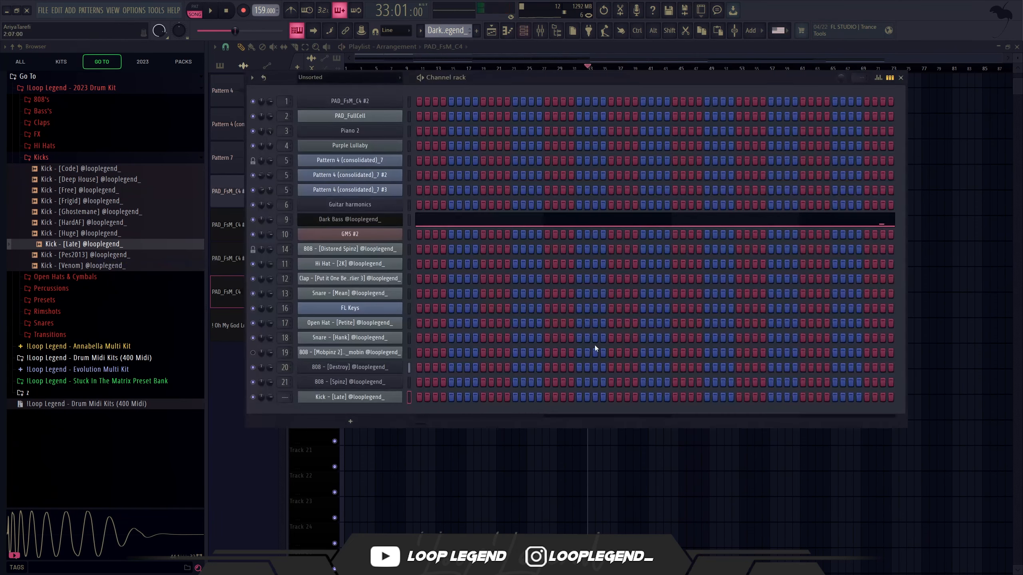
{"action": "key", "text": "F6"}
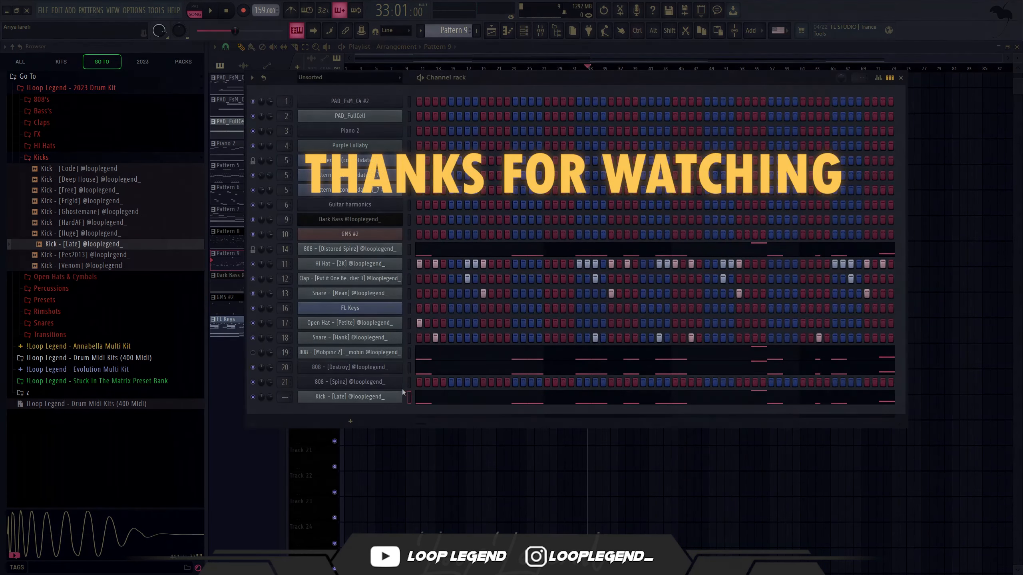